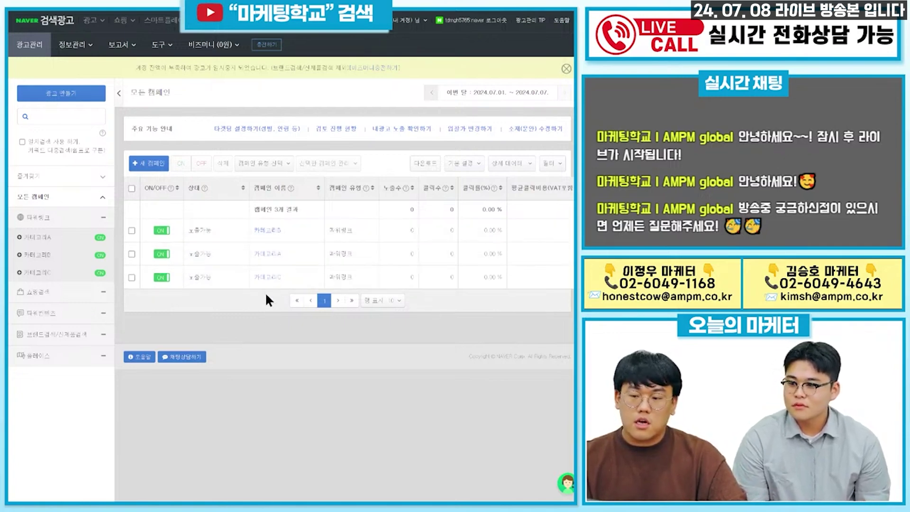
Start a new campaign and go through the 쇼핑검색, 파워컨텐츠, 브랜드검색/신제품검색 and 플레이스 campaign types
left_click(156, 166)
scroll(223, 167, "down", 1)
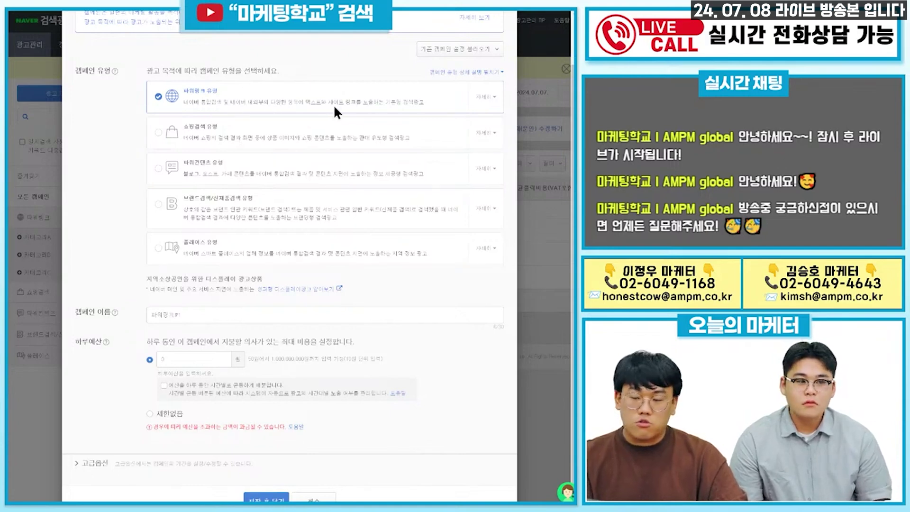
left_click(161, 138)
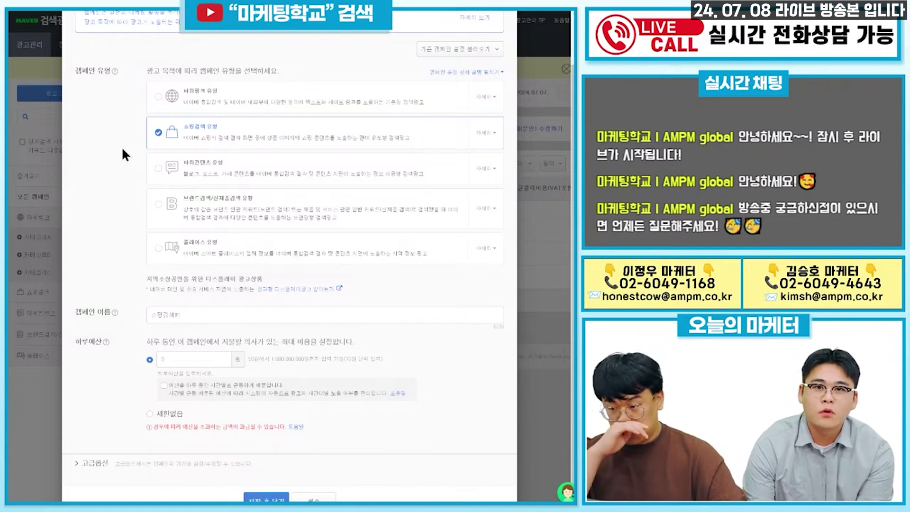
left_click(158, 166)
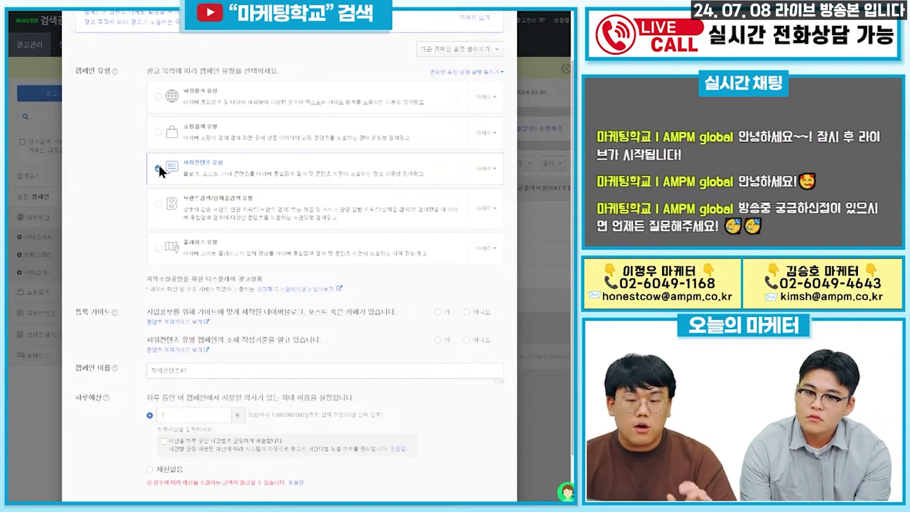
left_click(158, 203)
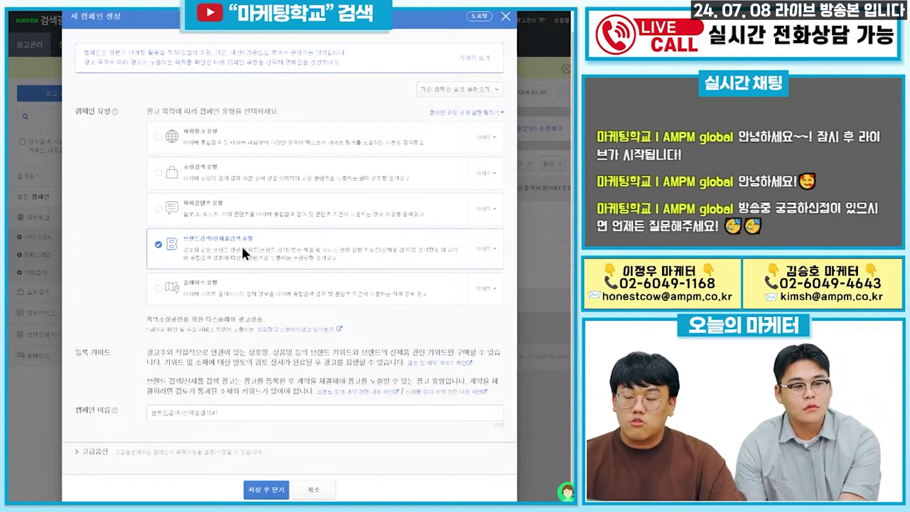
left_click(152, 290)
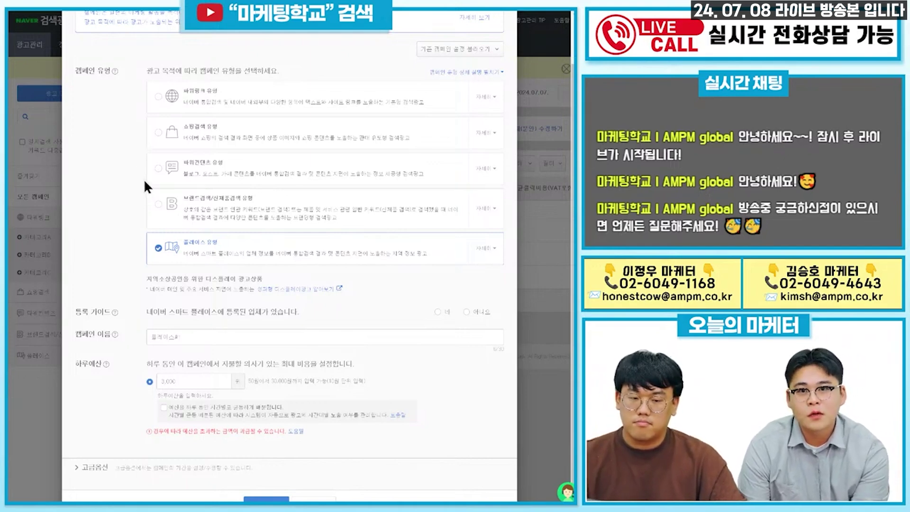
Set the new campaign's type to 파워링크 유형
scroll(138, 173, "up", 2)
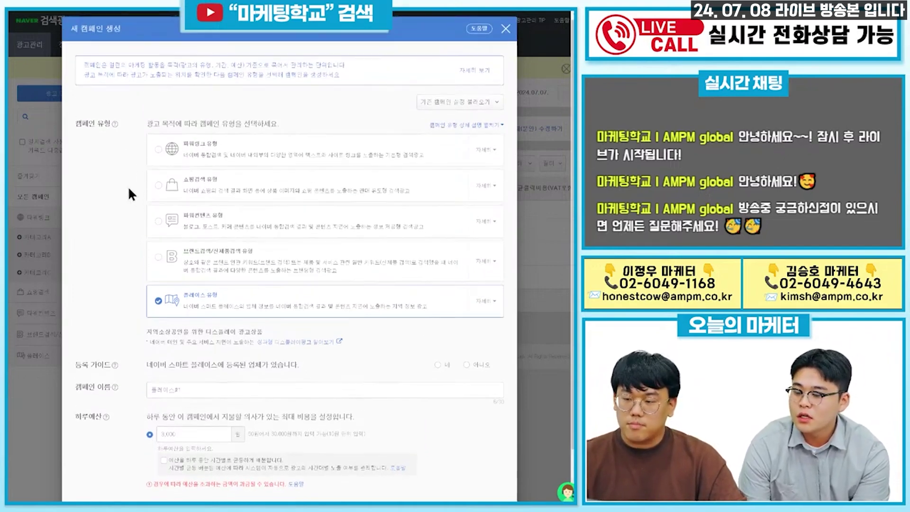
left_click(217, 154)
scroll(138, 172, "down", 2)
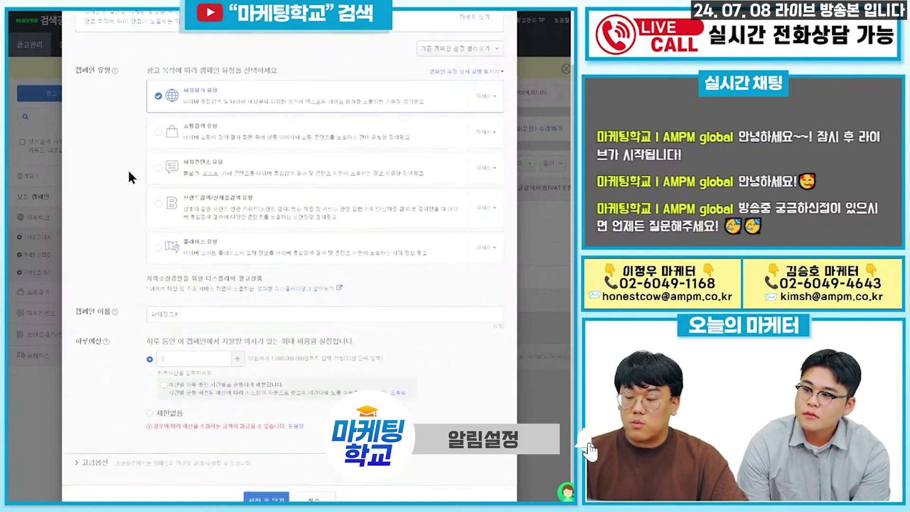
Replace the default campaign name with 마케팅학교 라이브
left_click(252, 299)
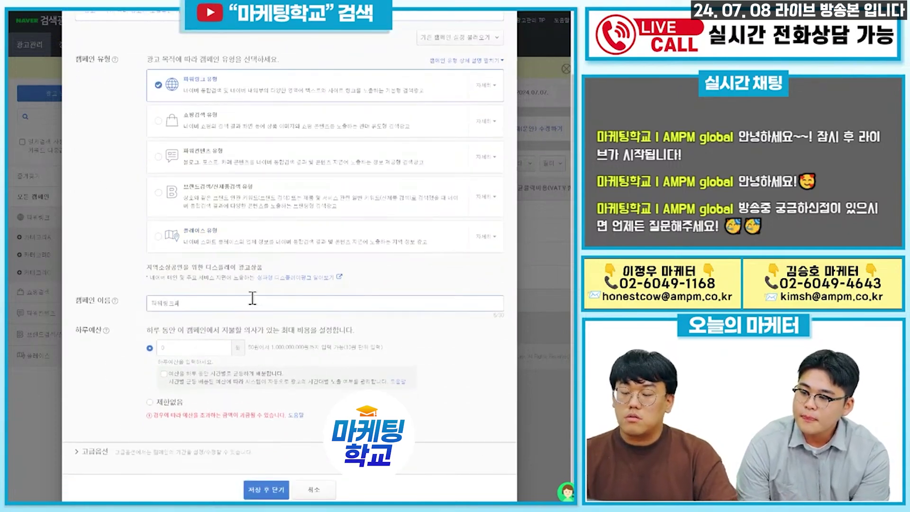
key("BackSpace")
key("BackSpace")
key("BackSpace")
key("BackSpace")
key("BackSpace")
key("BackSpace")
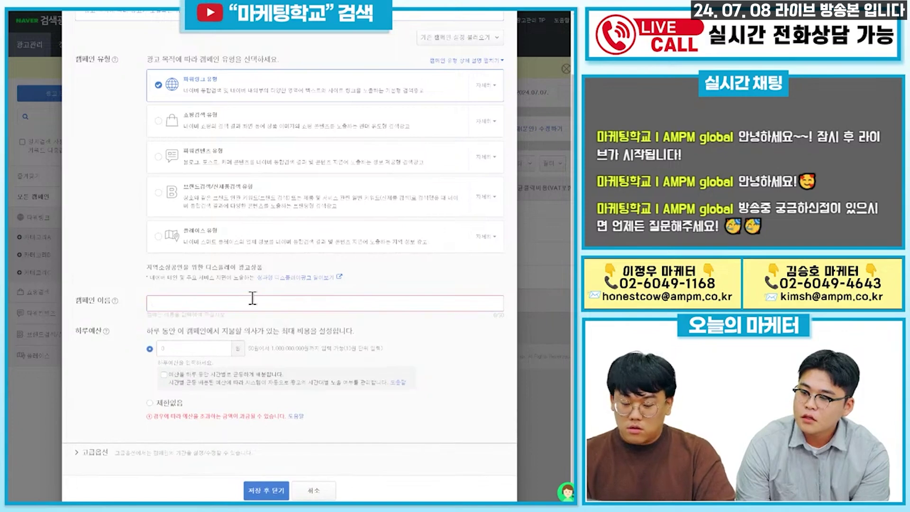
type("마케팅실")
type("교")
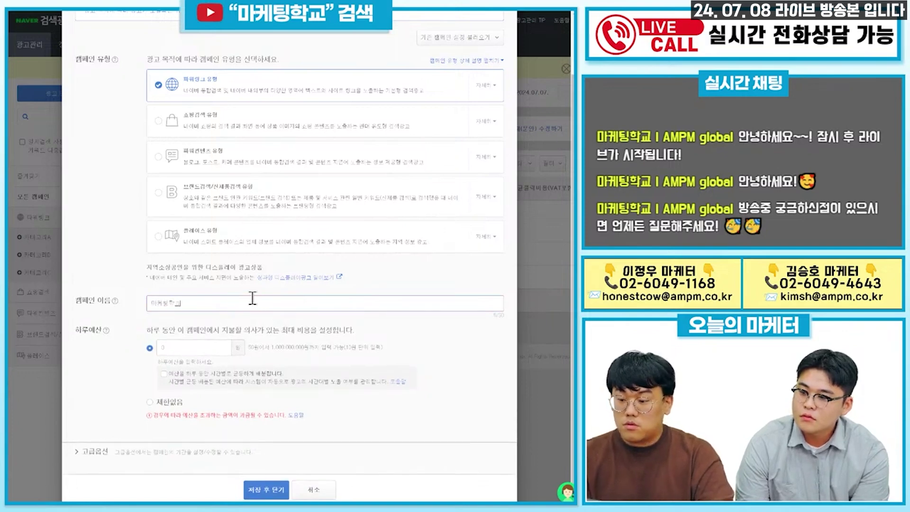
type(" 라이브")
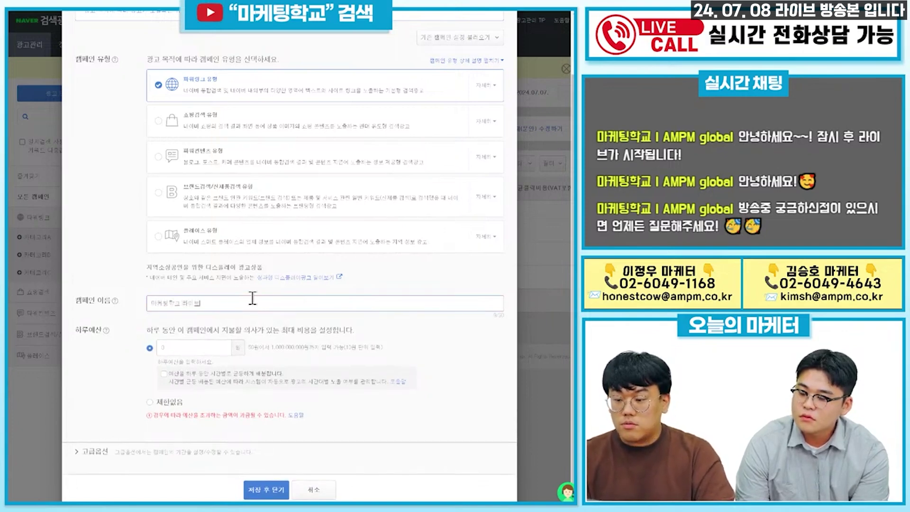
Set the campaign's daily budget to 10,000 won
left_click(222, 347)
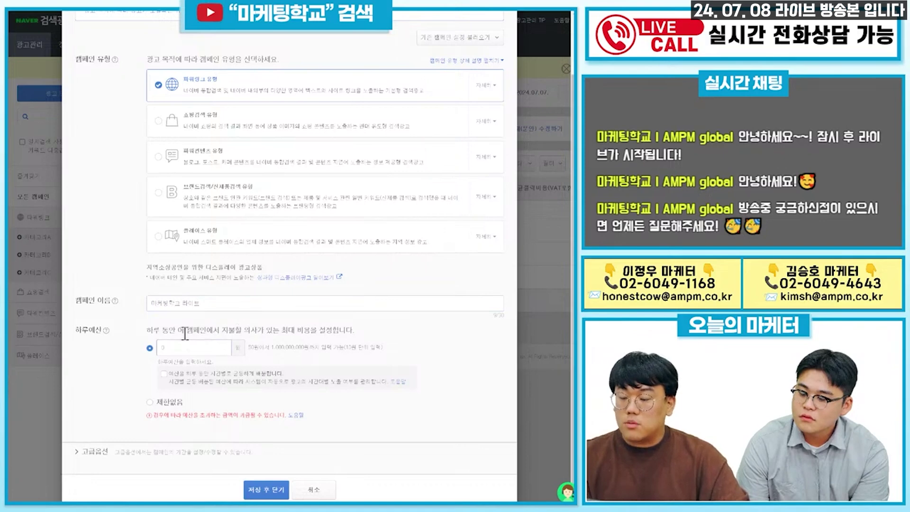
type("0")
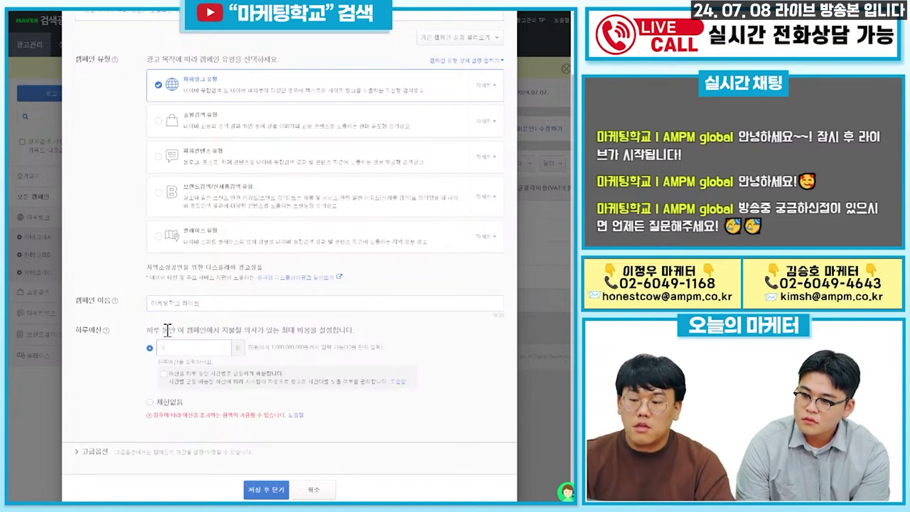
type("1")
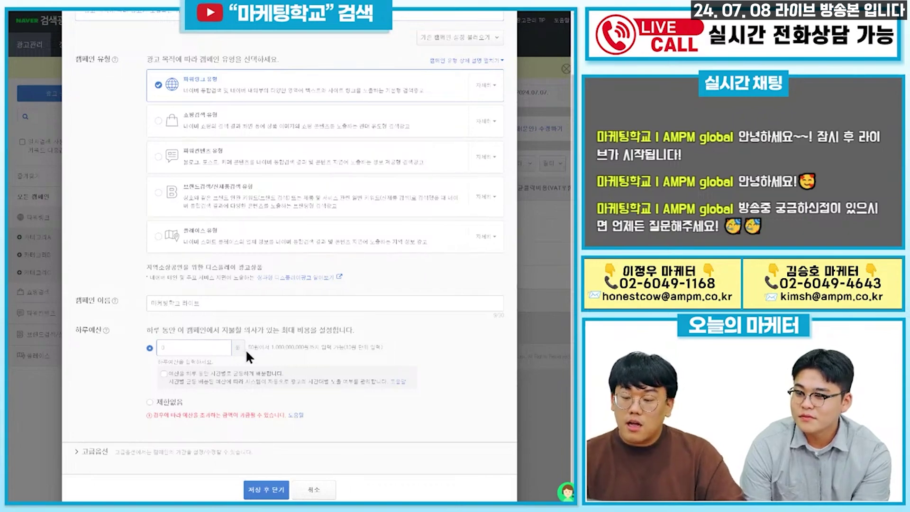
type("100000")
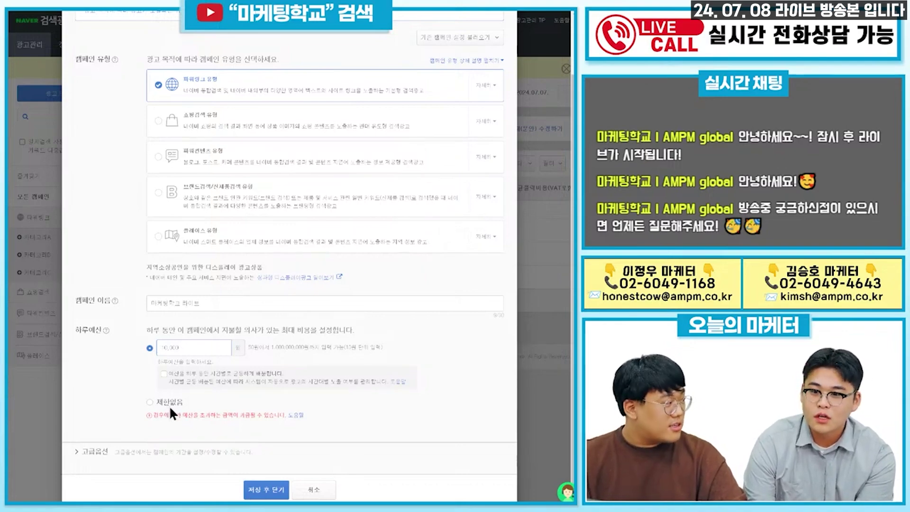
Enable the 자동 추적 URL 파라미터 tracking option in the campaign's advanced options and save the campaign
left_click(172, 450)
scroll(164, 273, "down", 4)
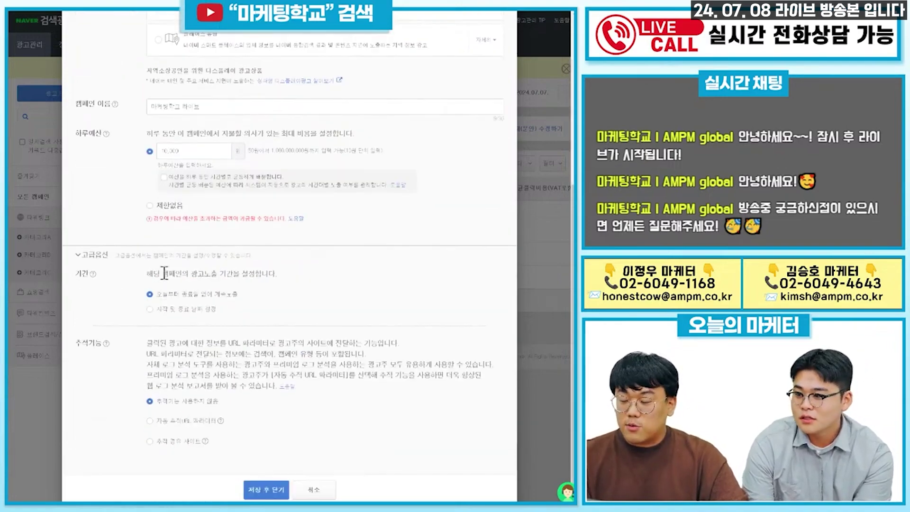
left_click(101, 261)
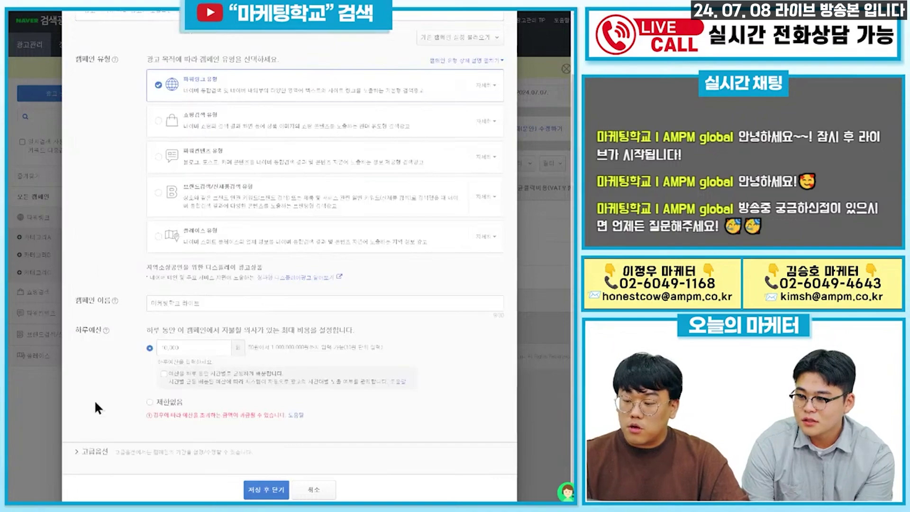
left_click(101, 453)
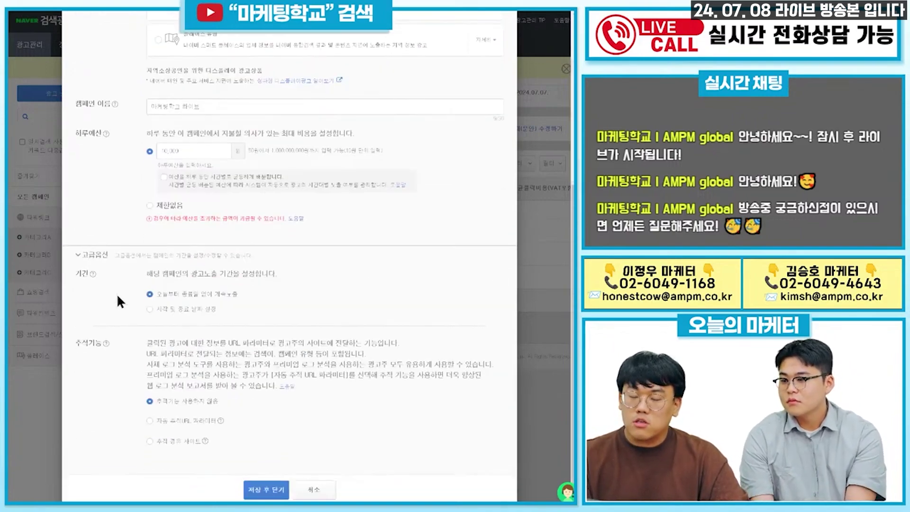
left_click_drag(197, 274, 254, 273)
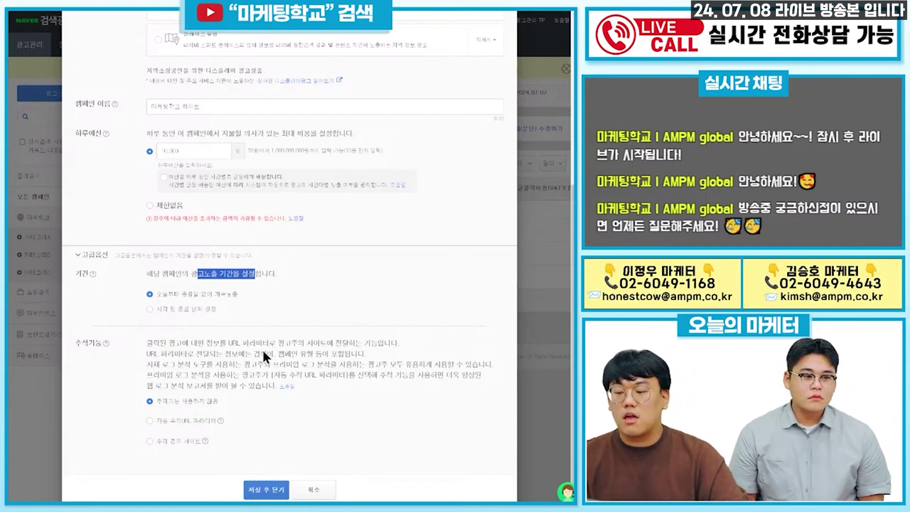
left_click(192, 417)
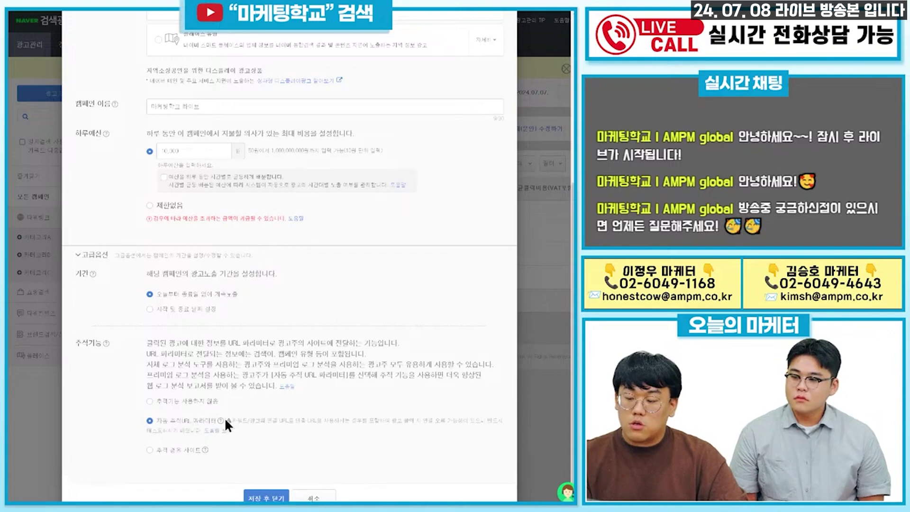
left_click(266, 497)
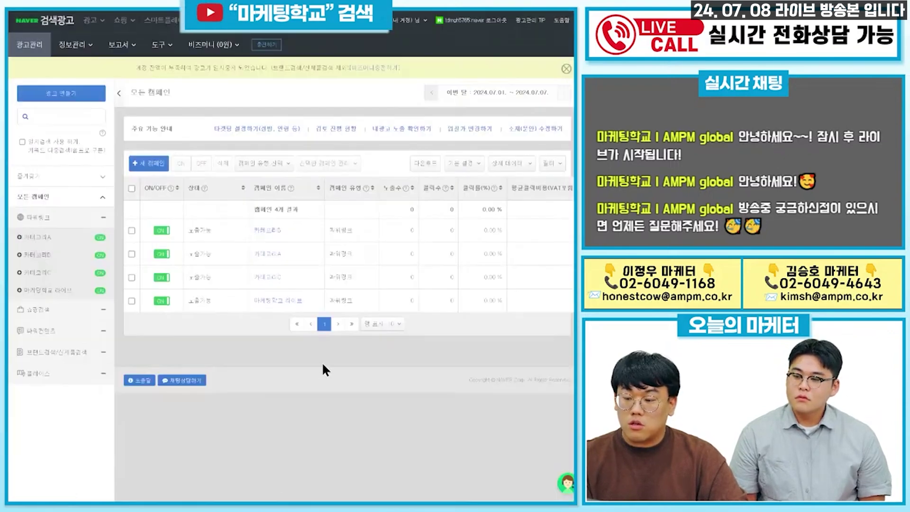
left_click(276, 303)
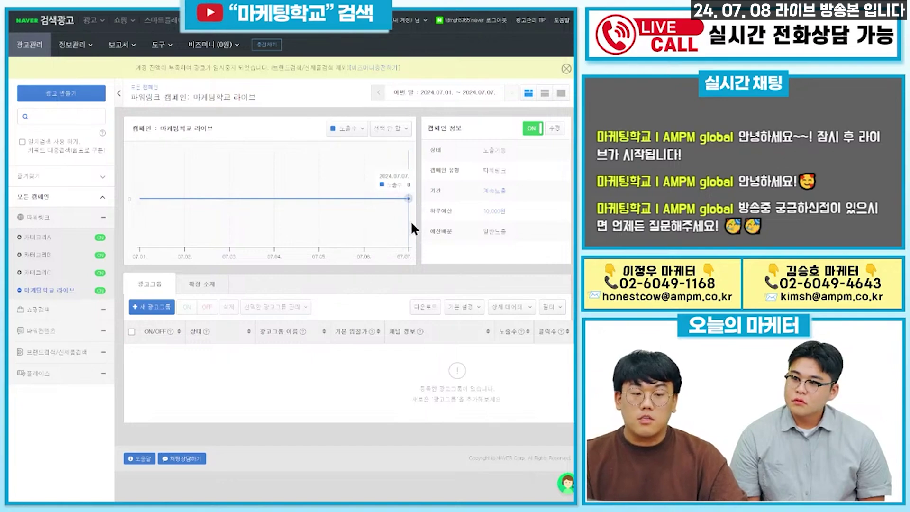
left_click(164, 310)
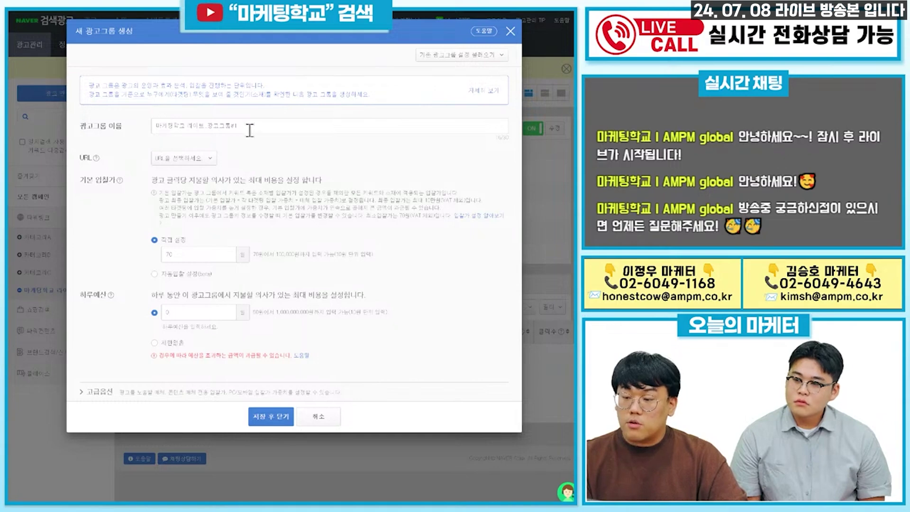
left_click(203, 159)
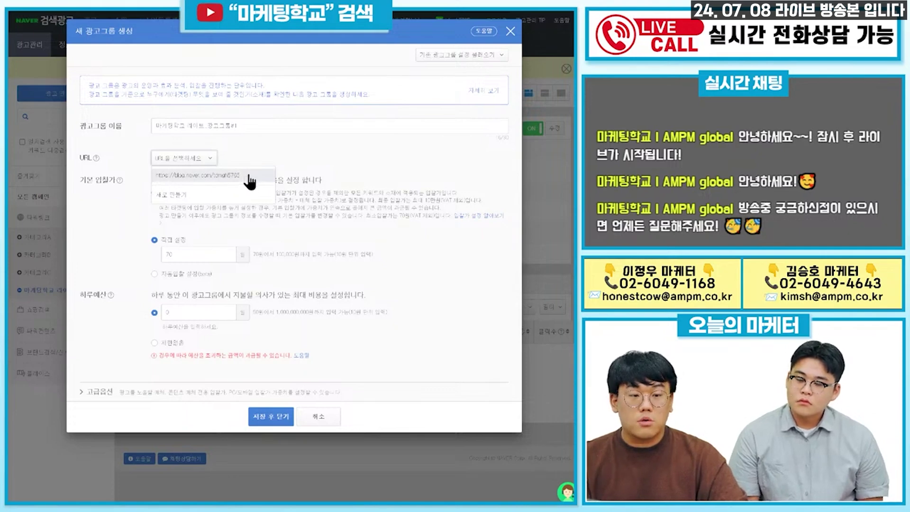
left_click(510, 31)
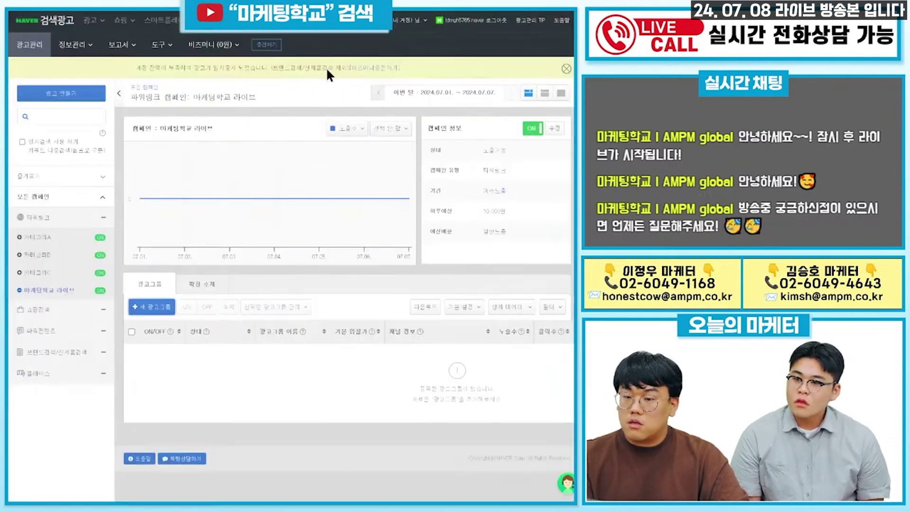
Go to business channel management and view the channel types available for adding
mouse_move(84, 47)
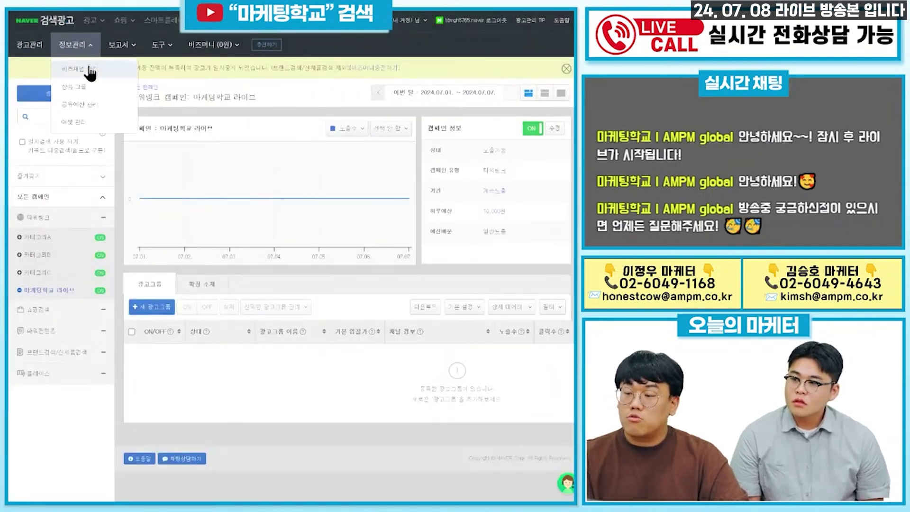
left_click(88, 77)
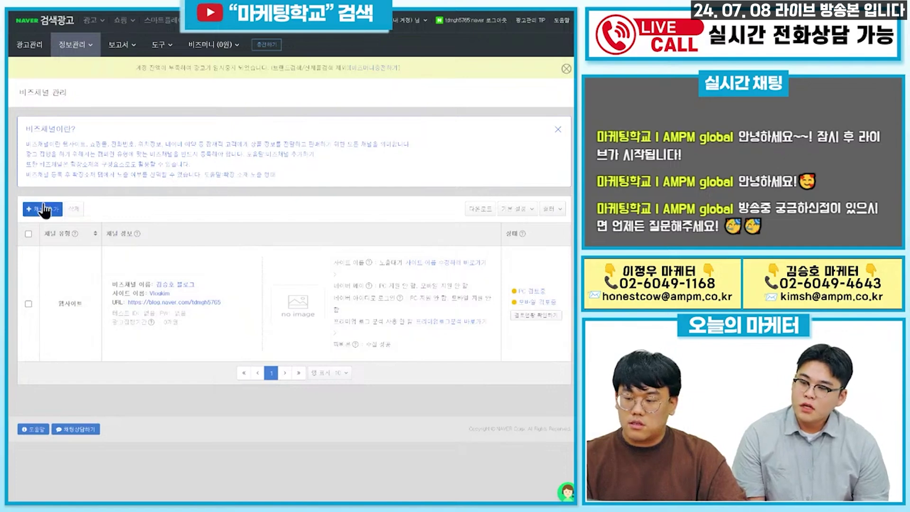
left_click(44, 209)
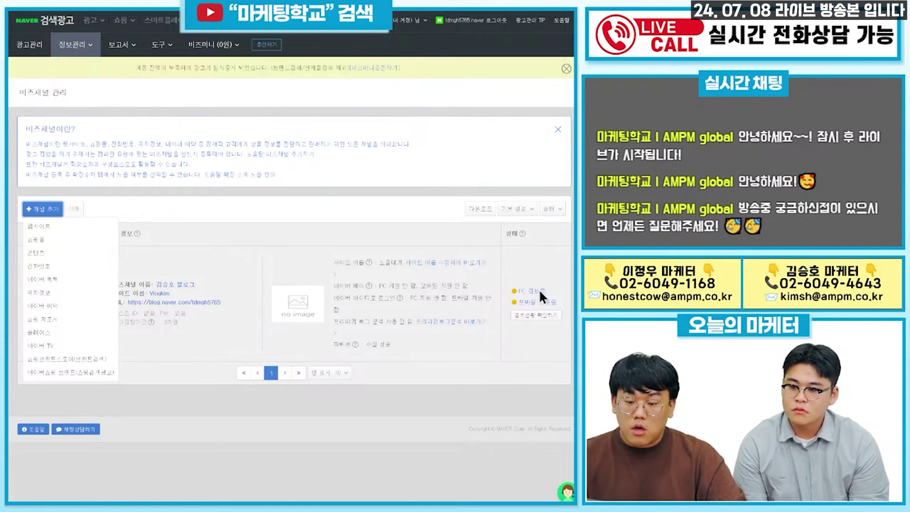
Start a new ad group in the 마케팅학교 라이브 campaign and choose the registered blog address as its URL
left_click(32, 44)
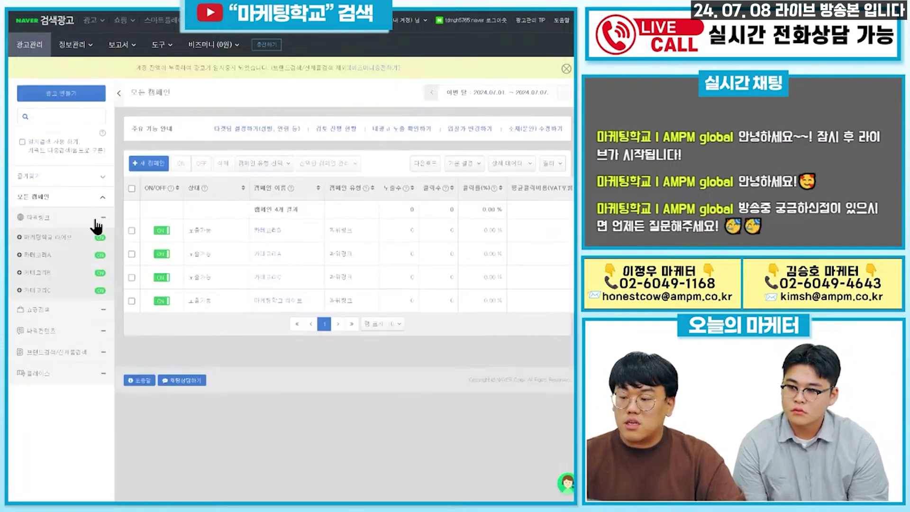
left_click(271, 299)
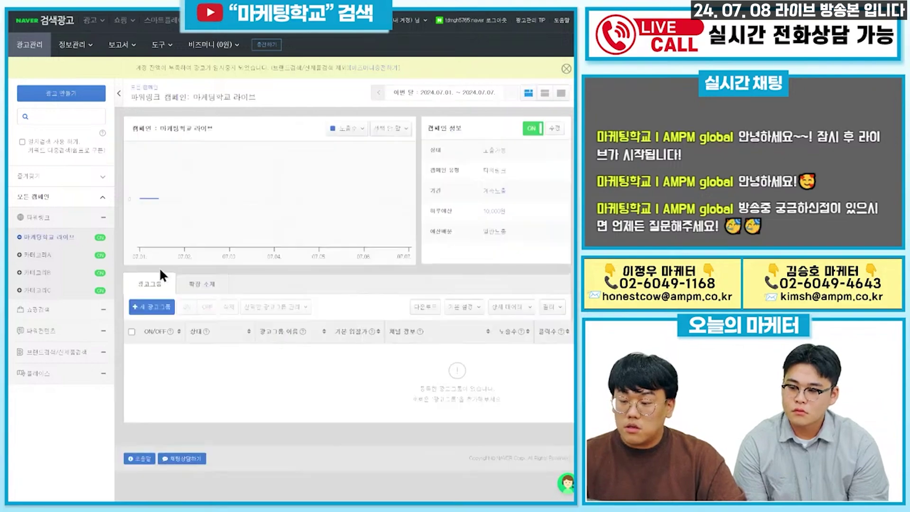
left_click(167, 309)
left_click(207, 161)
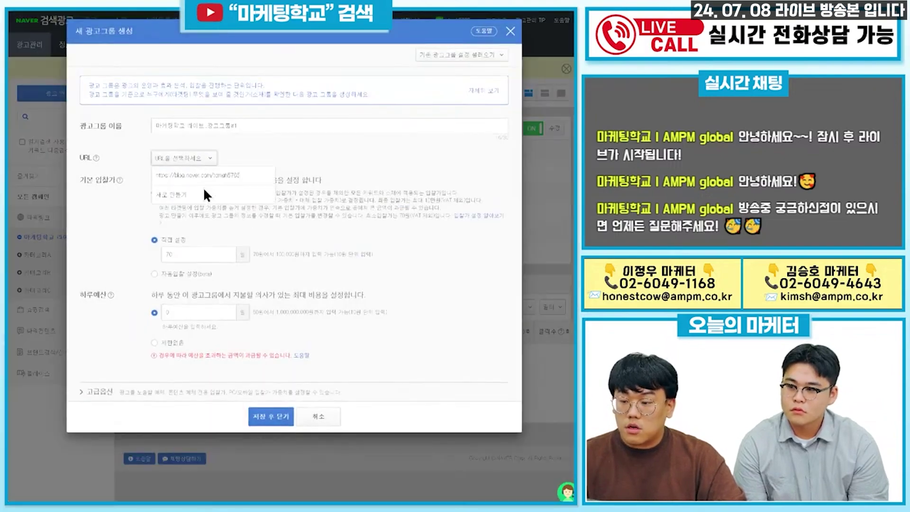
left_click(210, 179)
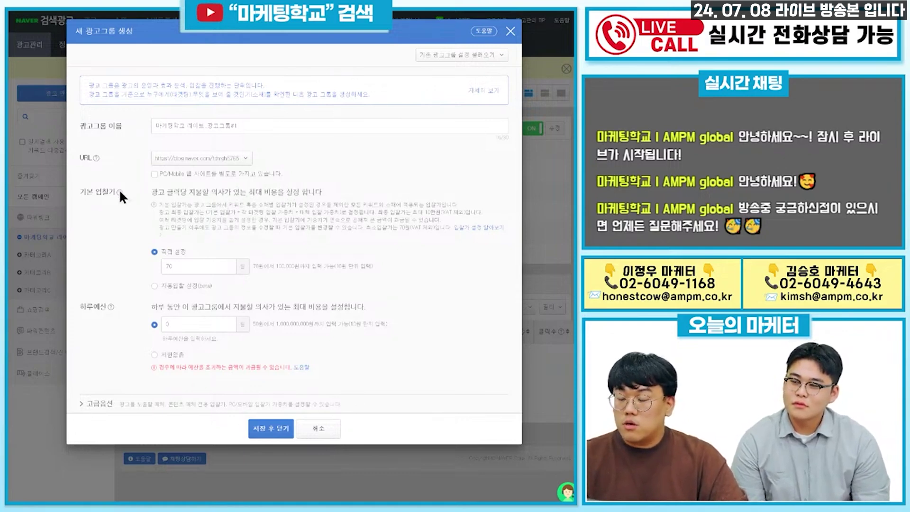
mouse_move(119, 192)
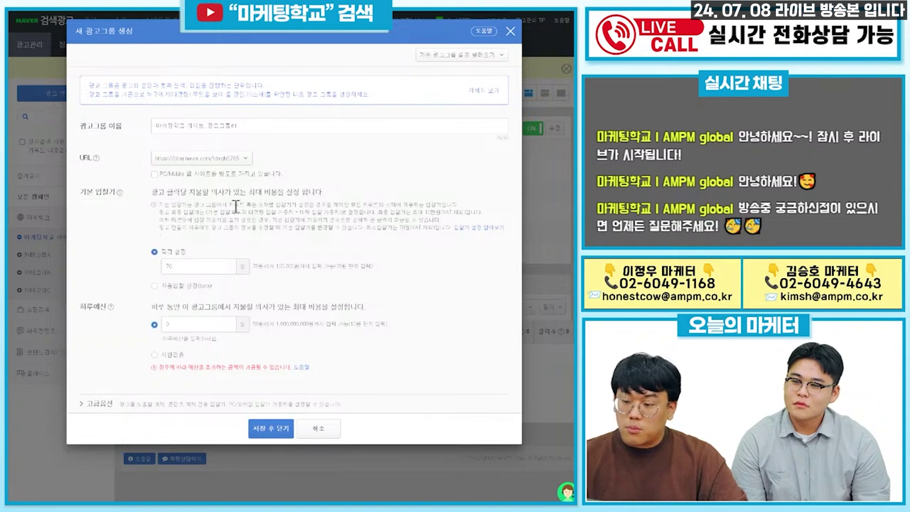
left_click_drag(158, 192, 306, 192)
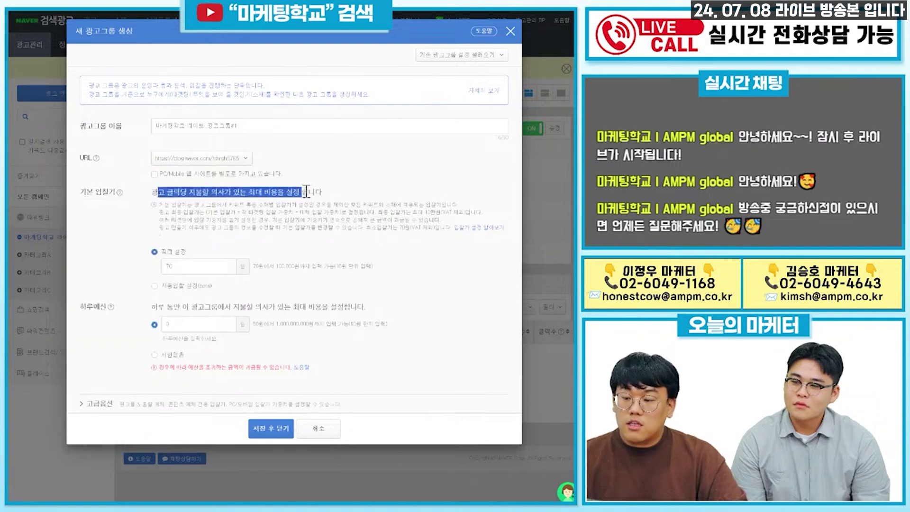
left_click(335, 189)
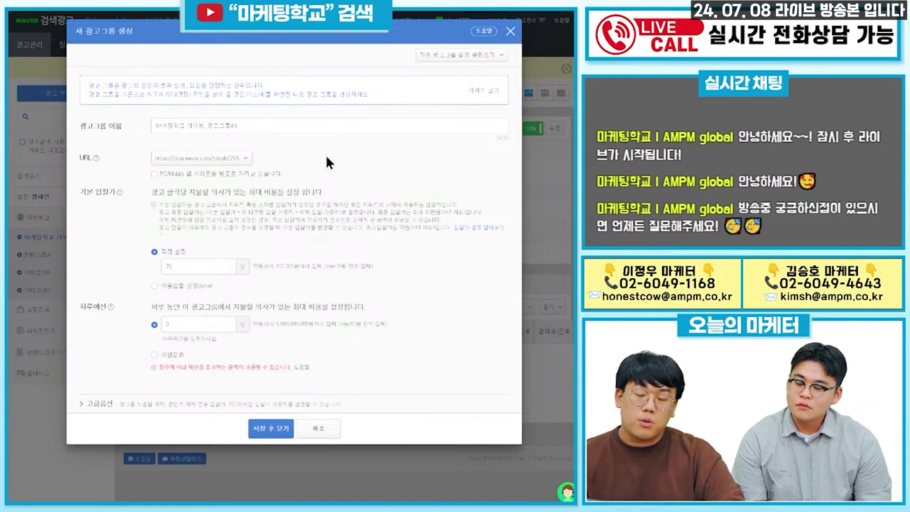
Set the ad group's 하루예산 (daily budget) to 10,000 won
left_click(179, 262)
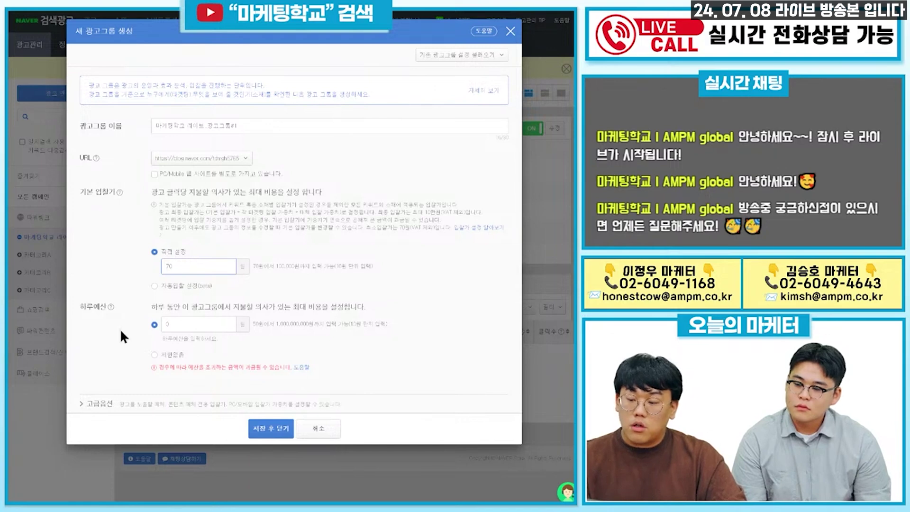
mouse_move(110, 305)
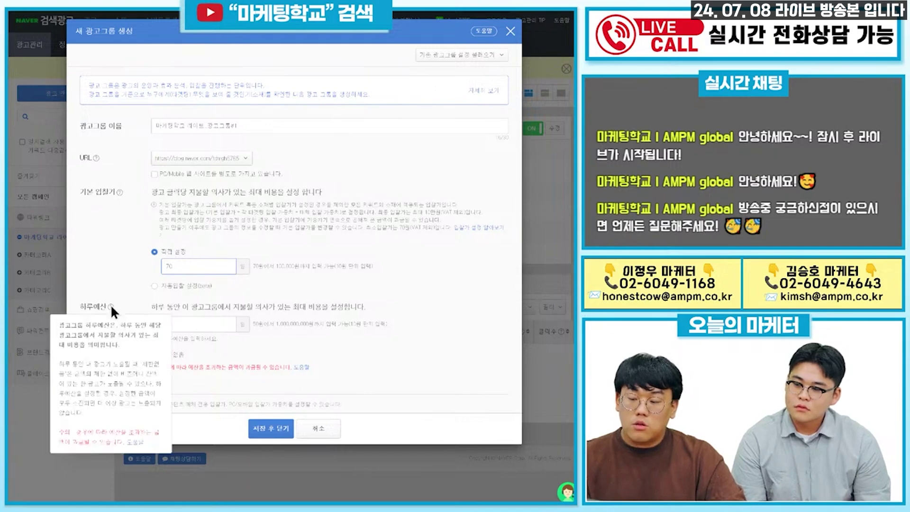
left_click(216, 324)
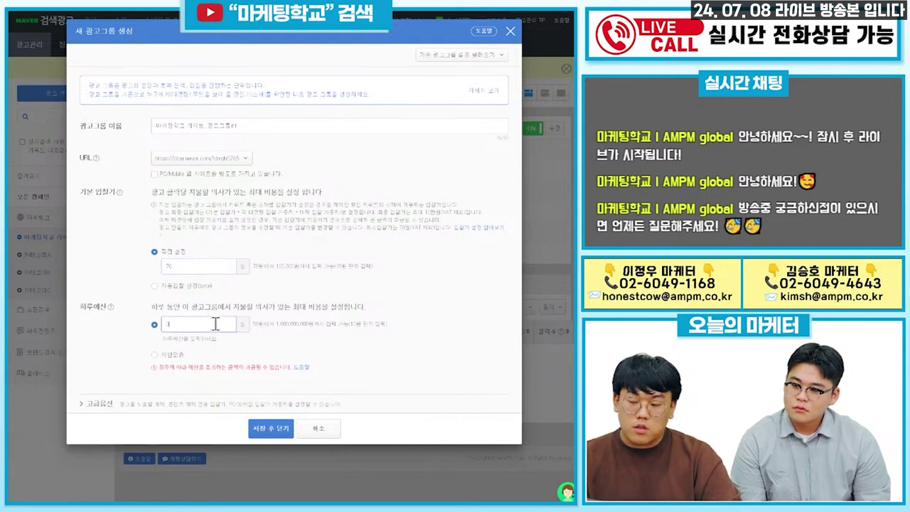
type("3")
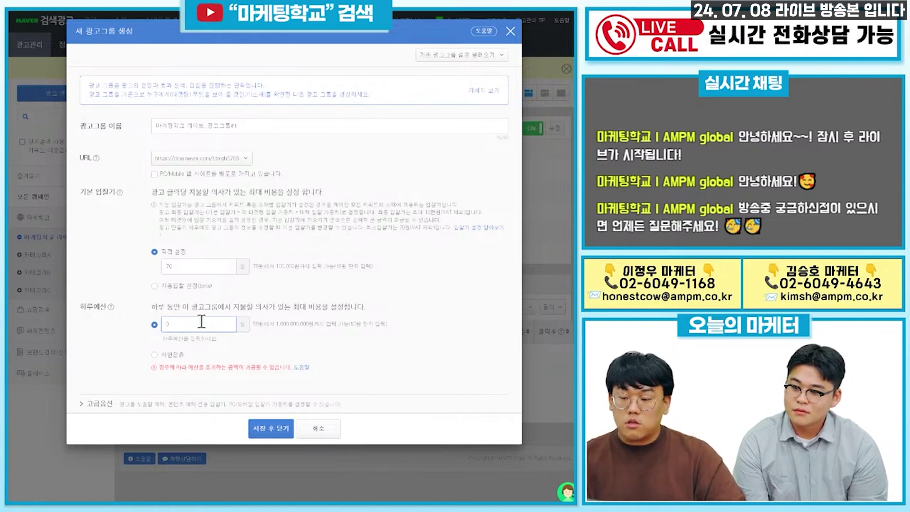
key("BackSpace")
type("10,00")
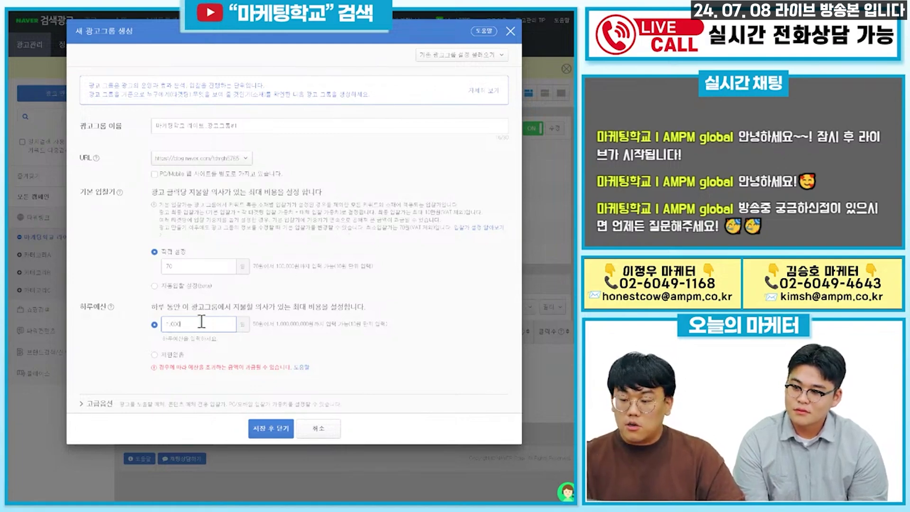
type("0")
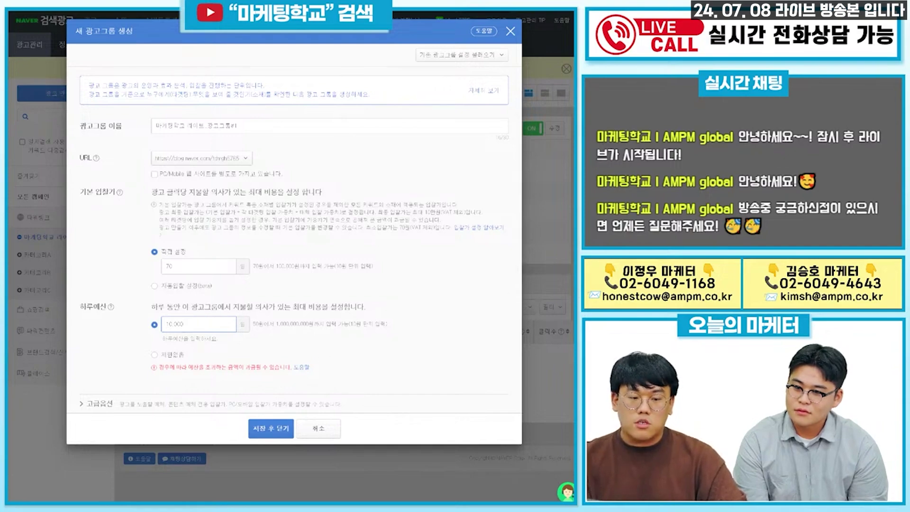
Expand the ad group's 고급옵션 and look over the media, bid weighting, keyword expansion and ad rotation settings
left_click(206, 401)
scroll(250, 258, "down", 5)
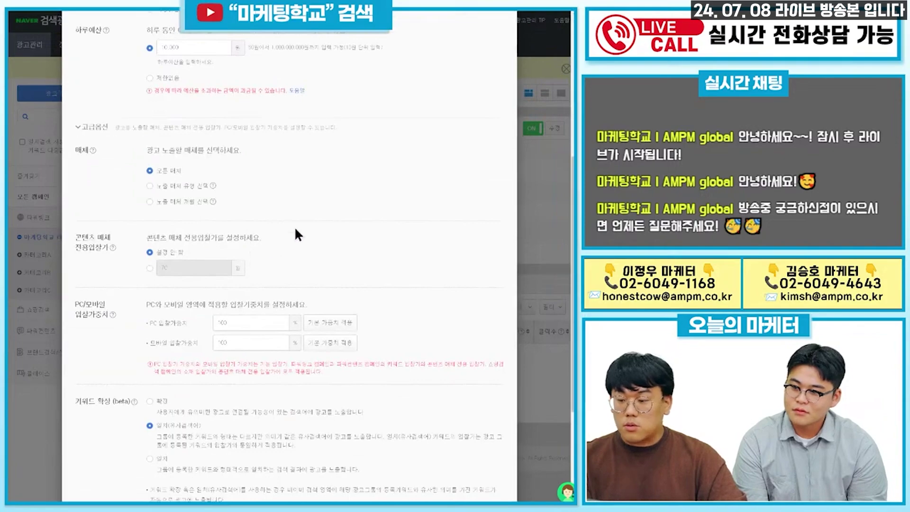
scroll(299, 213, "down", 4)
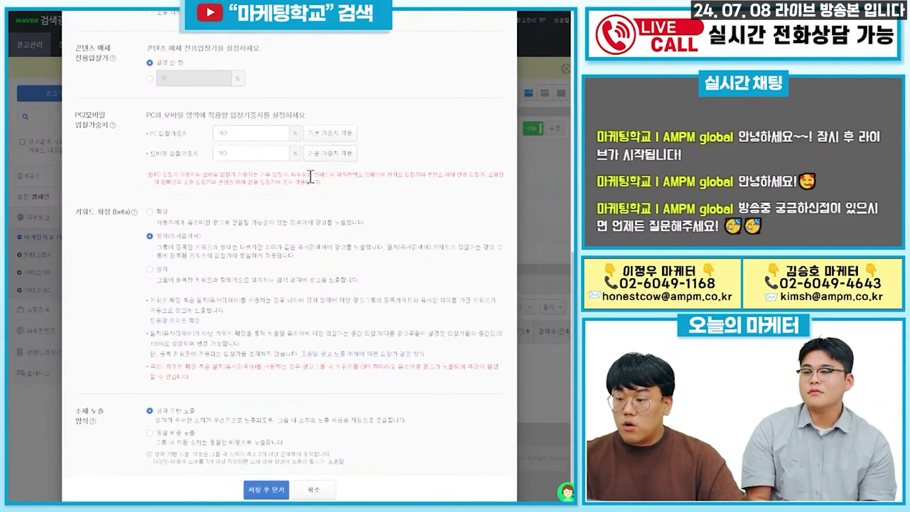
scroll(312, 184, "up", 3)
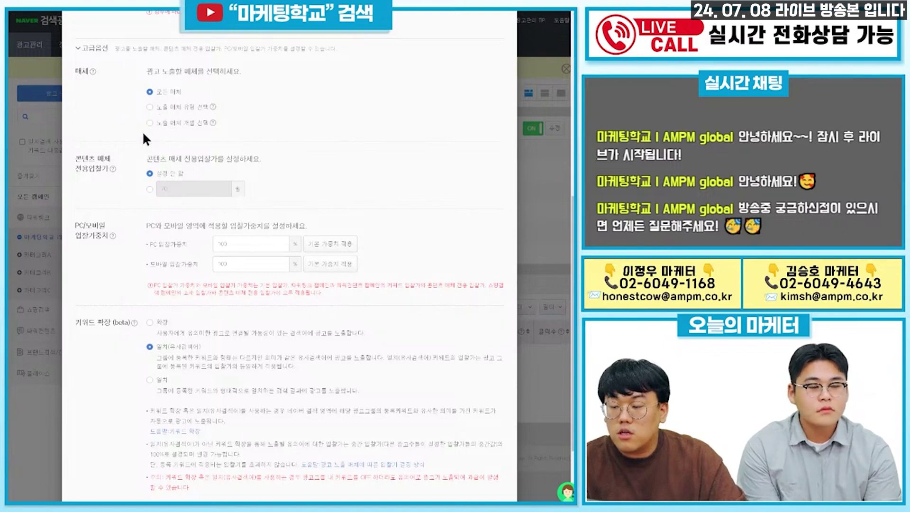
Switch the media setting to 노출 매체 유형 선택 and try the PC and 모바일 options
left_click(150, 108)
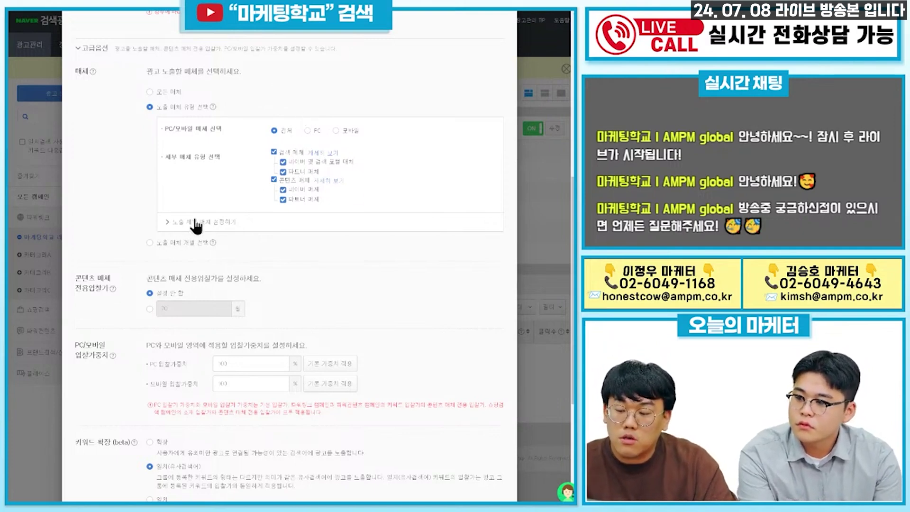
left_click(307, 130)
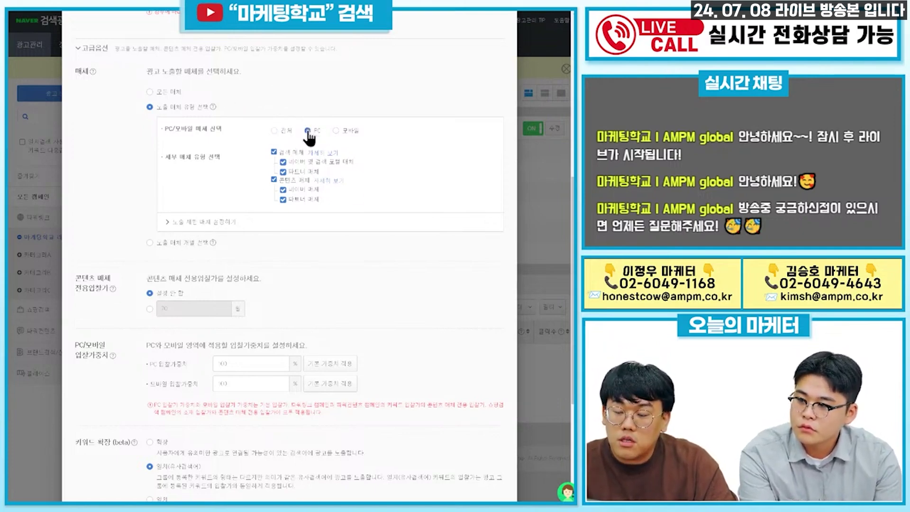
left_click(341, 133)
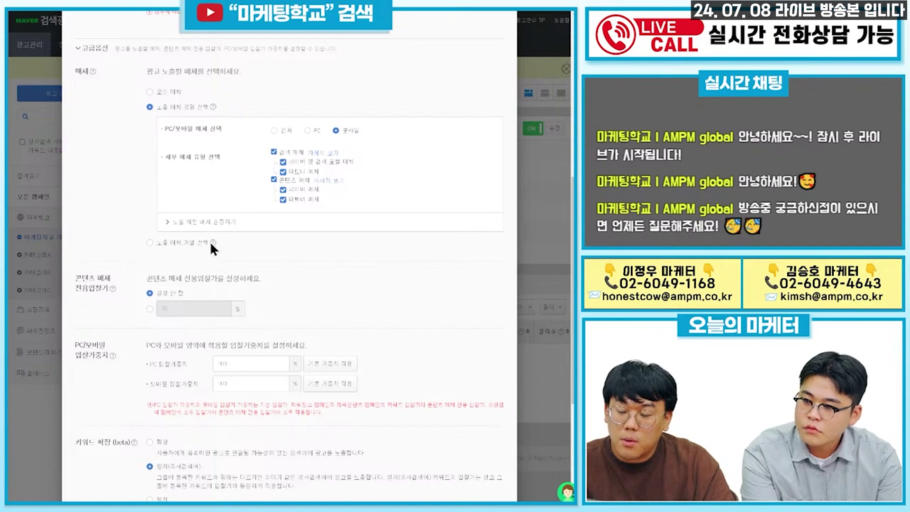
Open 노출 매체 개별 선택 and browse the list of individual media through page 10
left_click(150, 243)
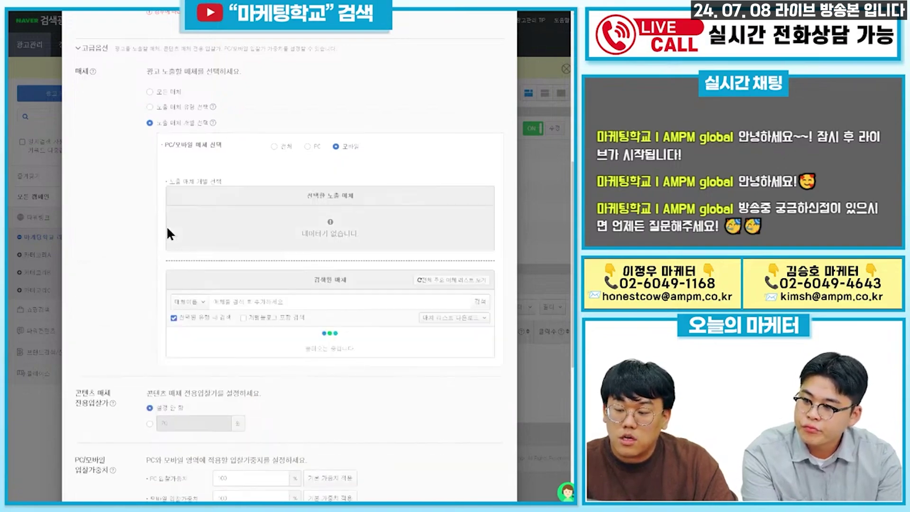
scroll(199, 294, "down", 3)
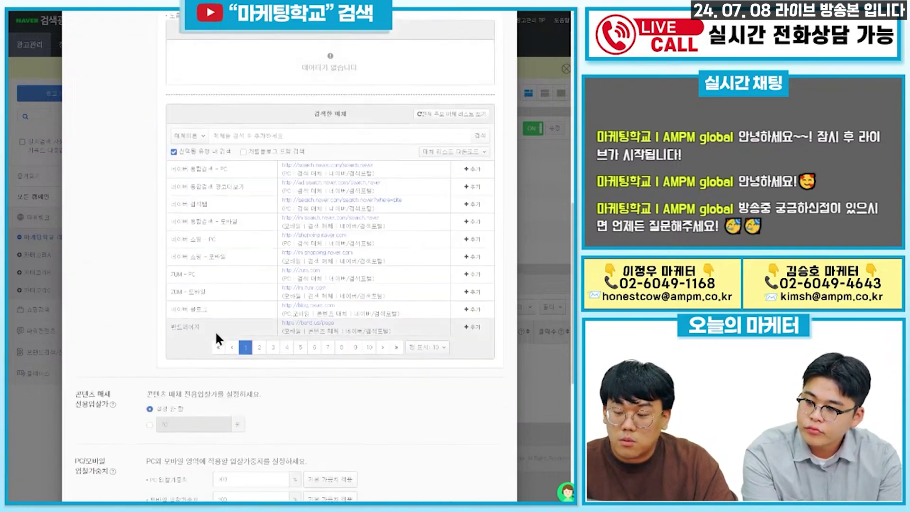
left_click(259, 347)
left_click(273, 346)
left_click(287, 347)
left_click(300, 347)
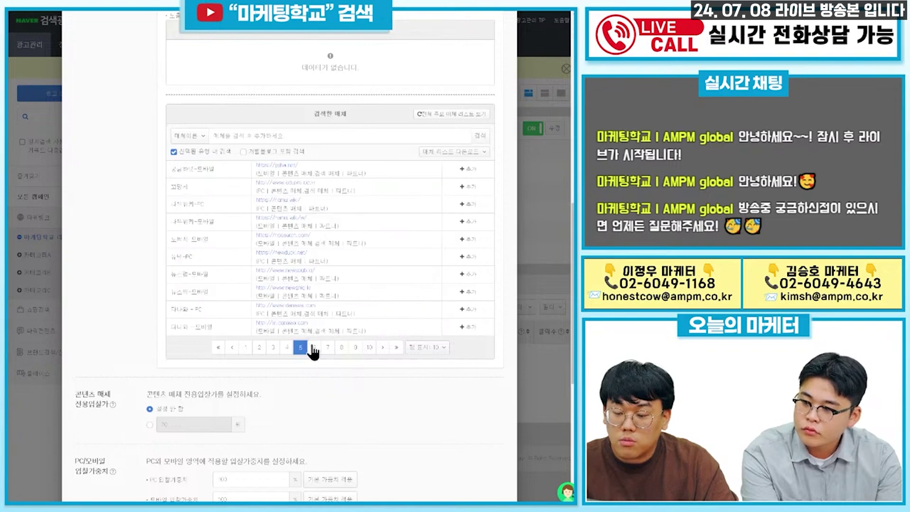
left_click(314, 347)
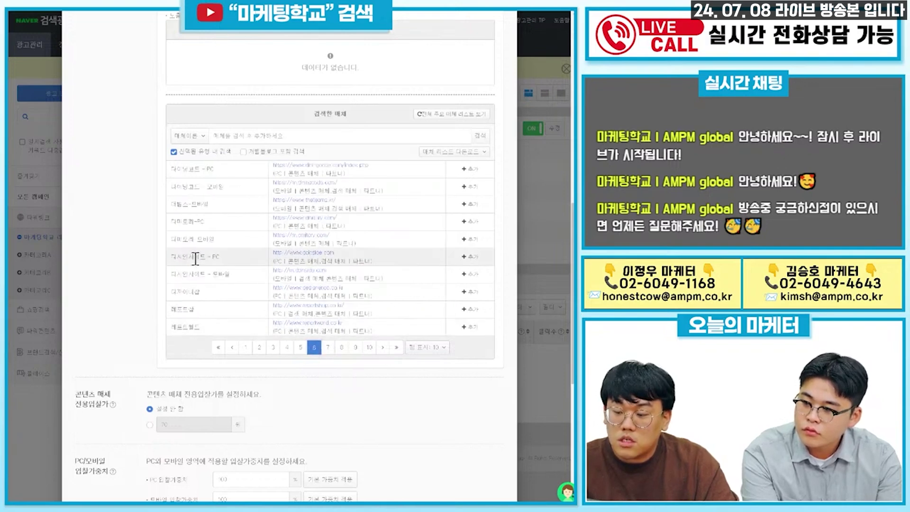
left_click(341, 347)
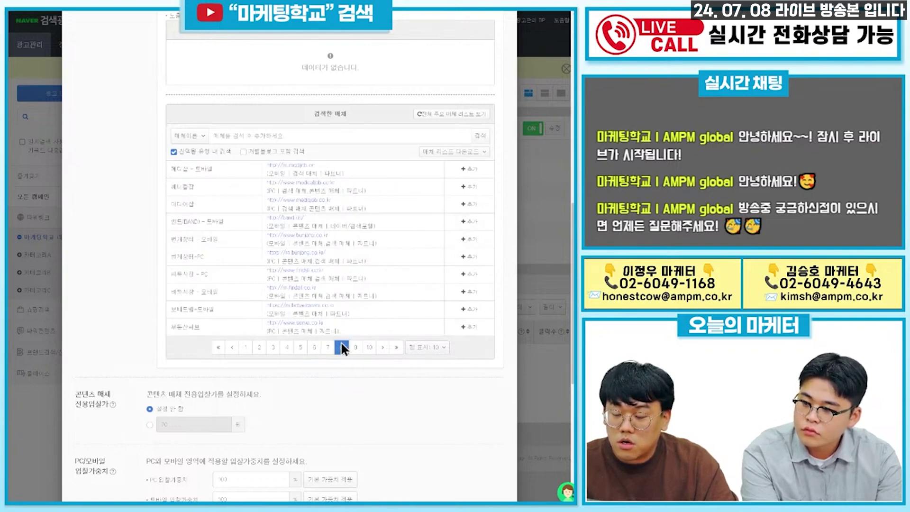
left_click(370, 347)
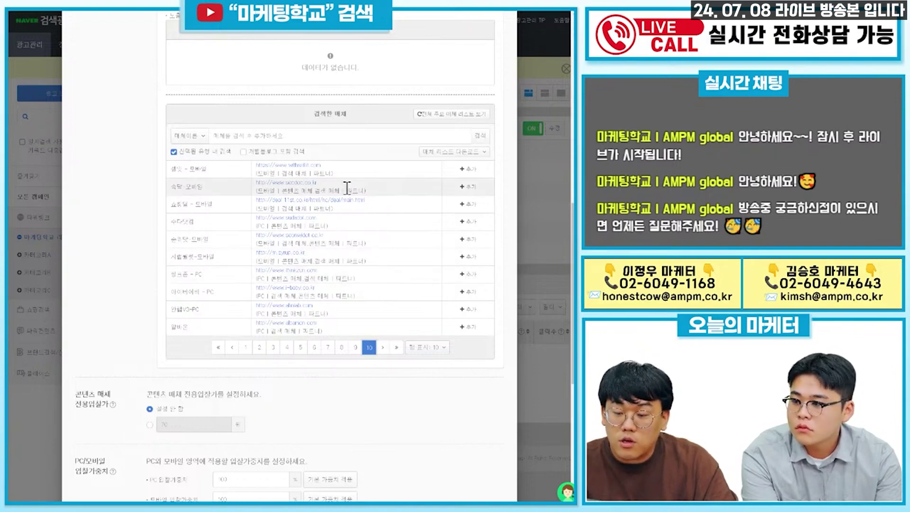
scroll(357, 142, "up", 3)
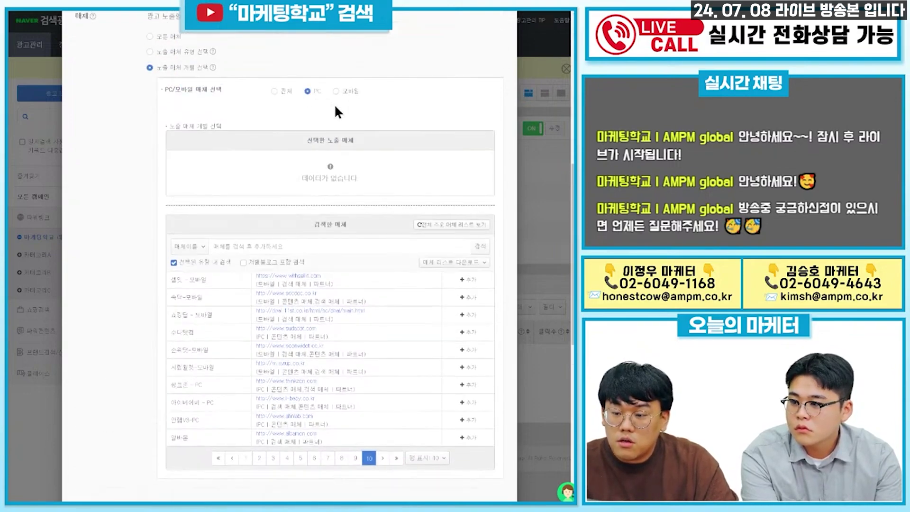
Try adding 네이버 쇼핑 - 모바일 and 네이버 통합검색 - 모바일 as individual exposure media, and remove both again
left_click(182, 51)
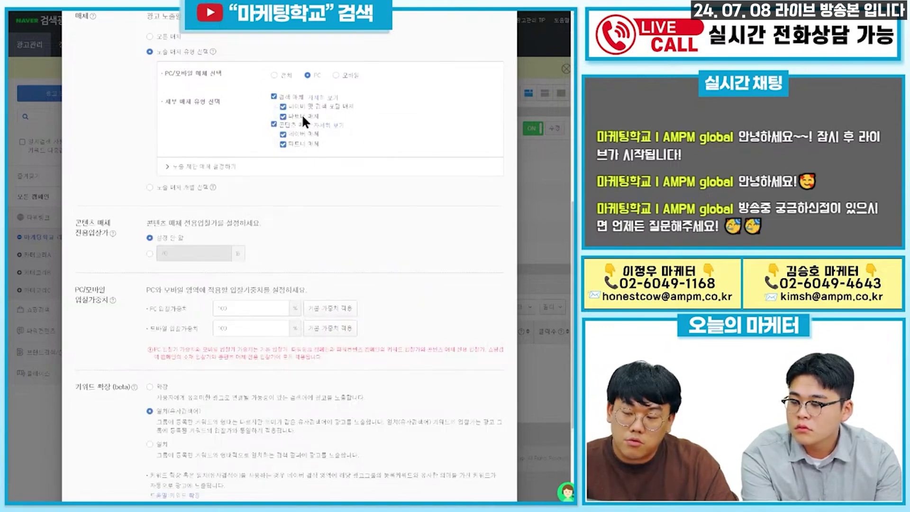
left_click(168, 188)
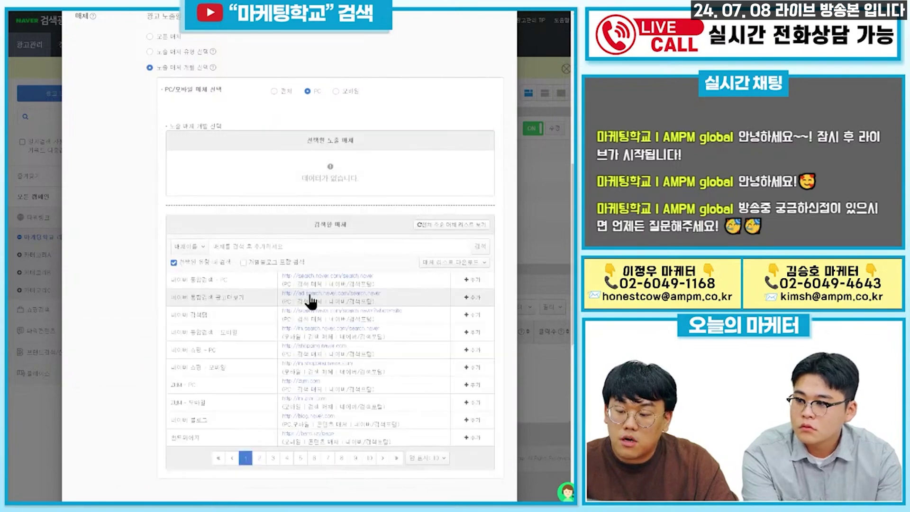
scroll(308, 304, "down", 1)
left_click(466, 312)
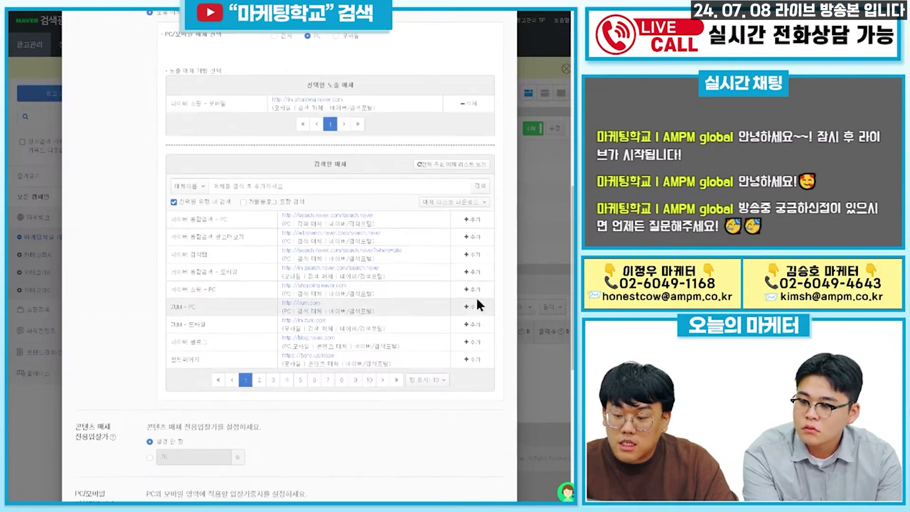
left_click(473, 271)
left_click(471, 104)
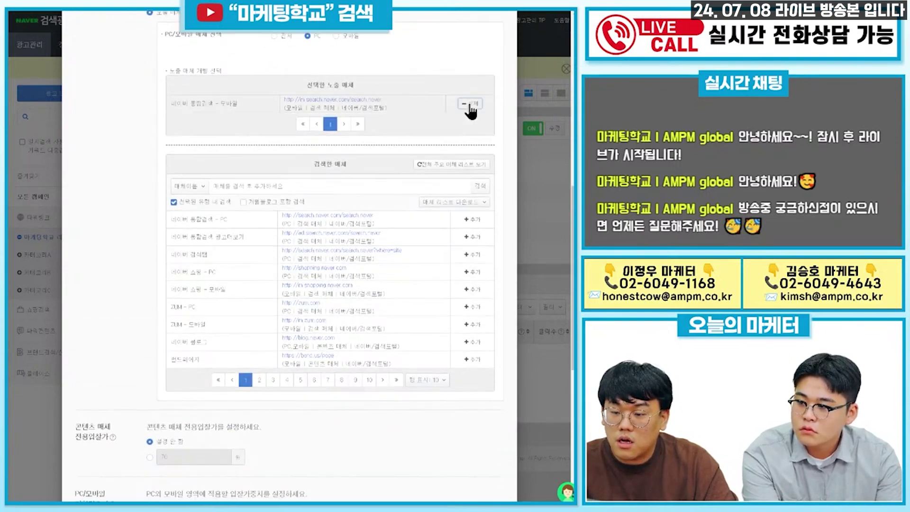
left_click(470, 104)
Review the content media bid, PC/모바일 입찰가중치 and 키워드 확장 (beta) options, comparing 확장, 일치(유사검색어) and 일치
scroll(308, 355, "down", 5)
scroll(269, 223, "up", 10)
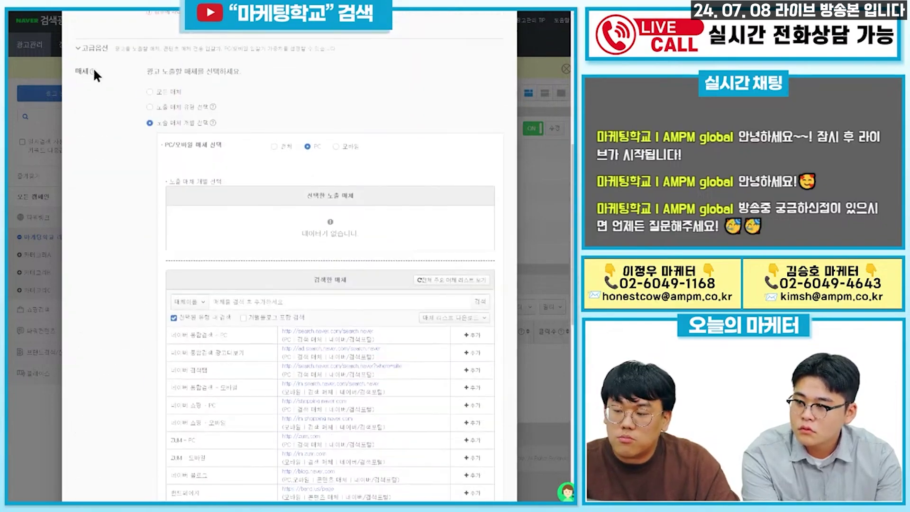
scroll(135, 107, "down", 10)
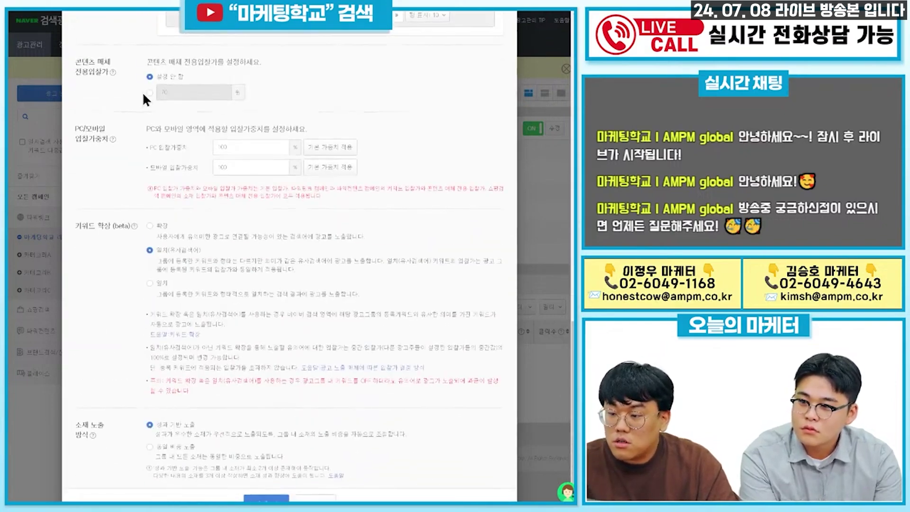
scroll(145, 100, "down", 1)
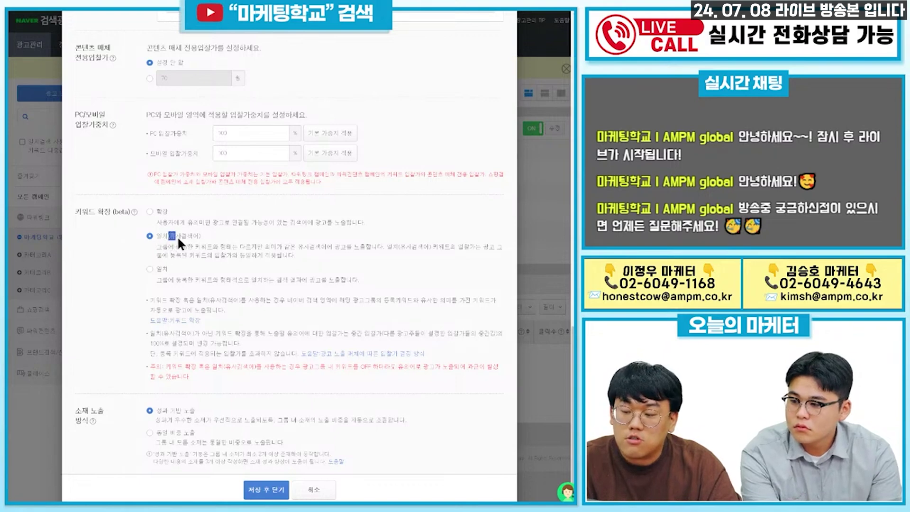
left_click(243, 228)
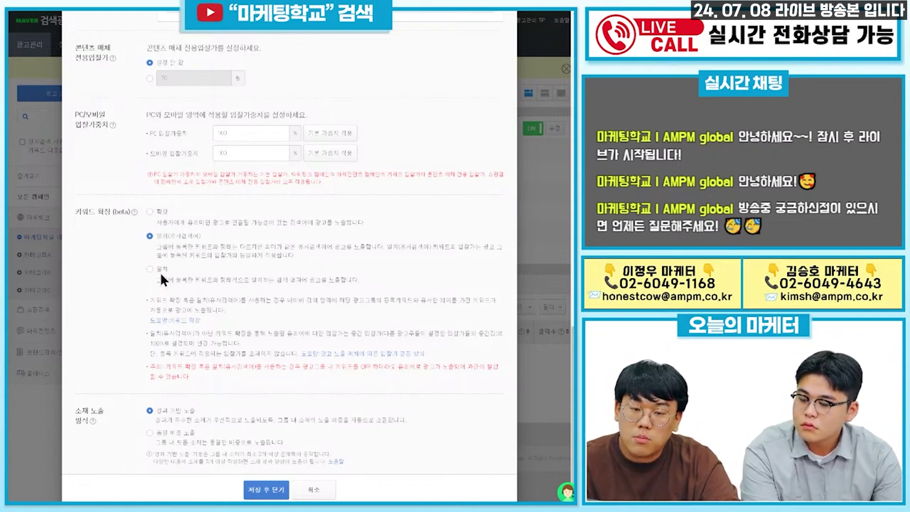
left_click_drag(158, 279, 355, 281)
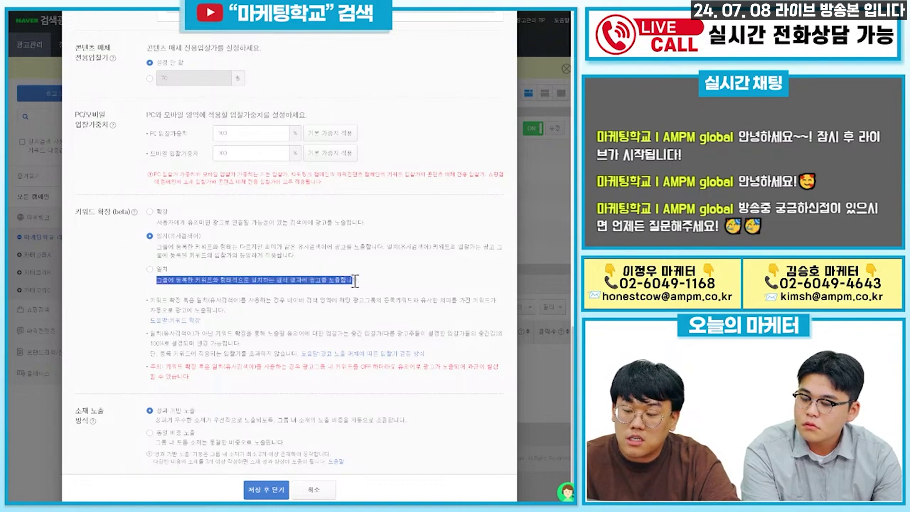
left_click(192, 222)
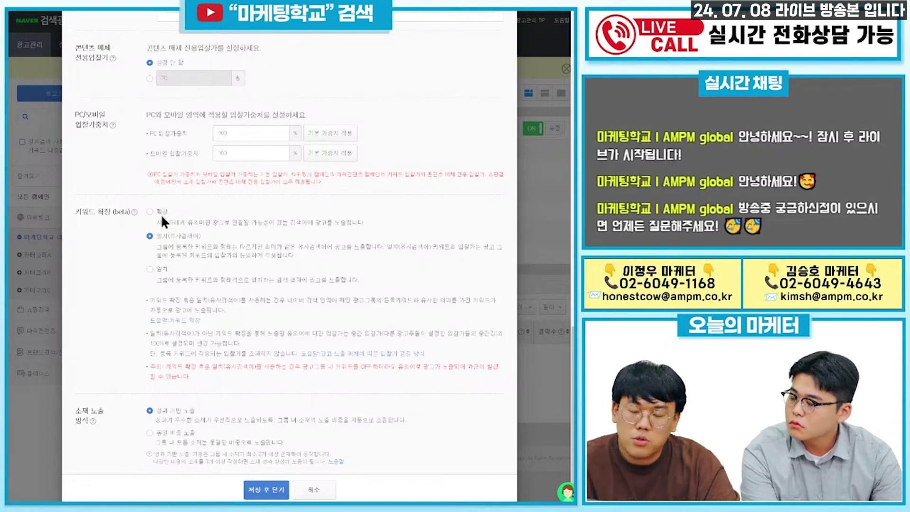
left_click(205, 233)
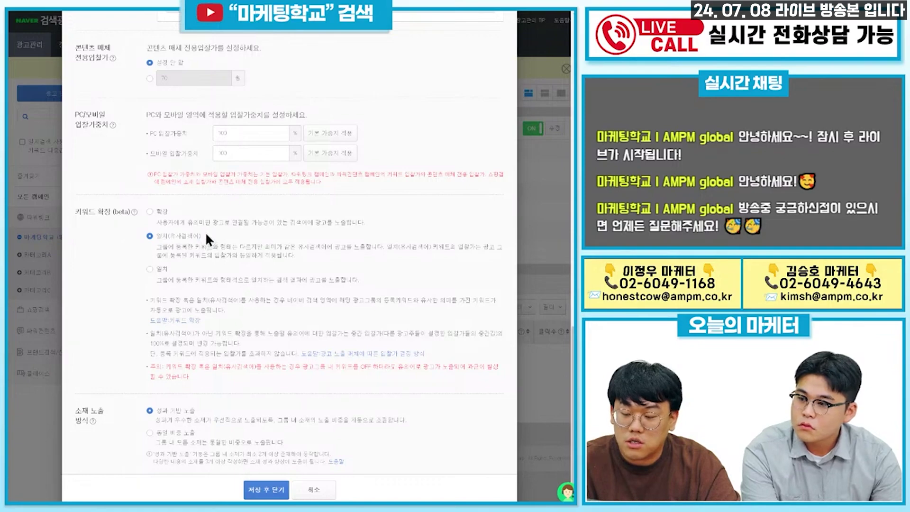
Try to save the ad group, and set the PC/모바일 매체 선택 of the individual media to 전체
left_click(272, 486)
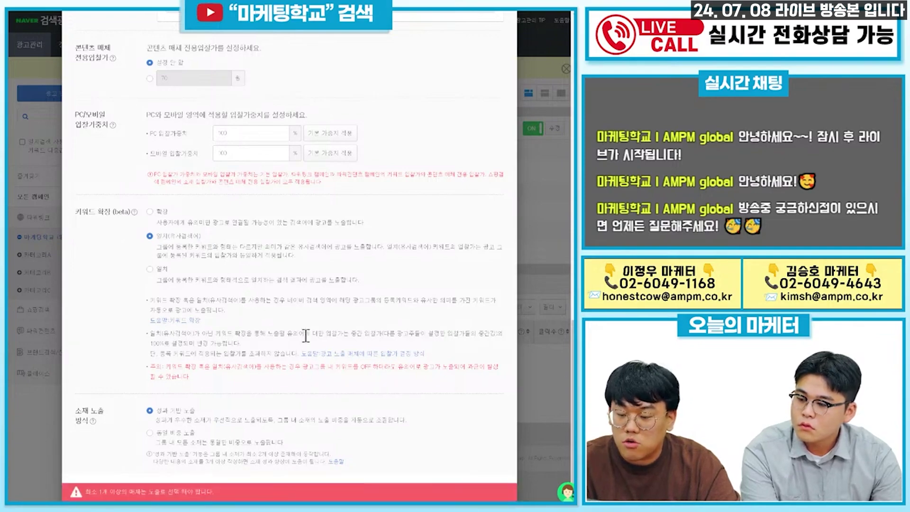
scroll(261, 360, "down", 1)
scroll(235, 348, "up", 15)
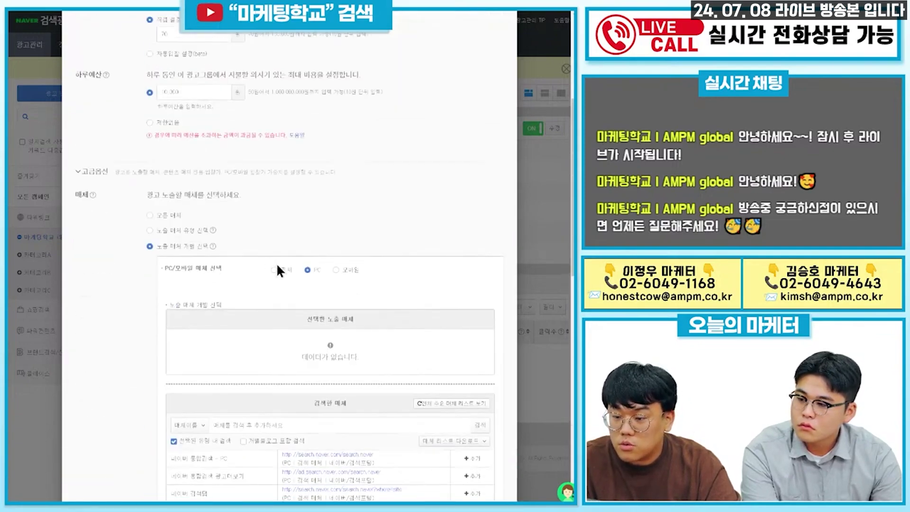
left_click(276, 268)
scroll(229, 288, "down", 10)
scroll(284, 213, "up", 6)
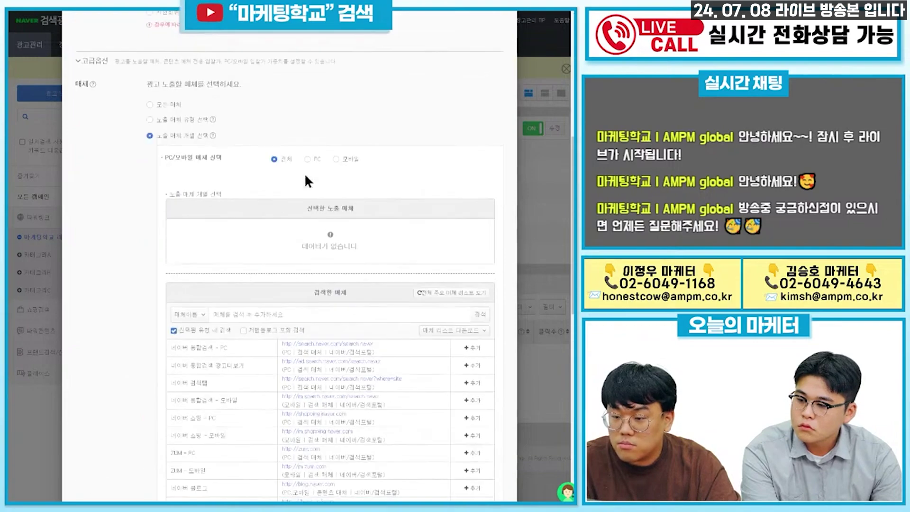
Switch the ad group's media setting to 노출 매체 유형 선택 and limit it to PC
left_click(197, 118)
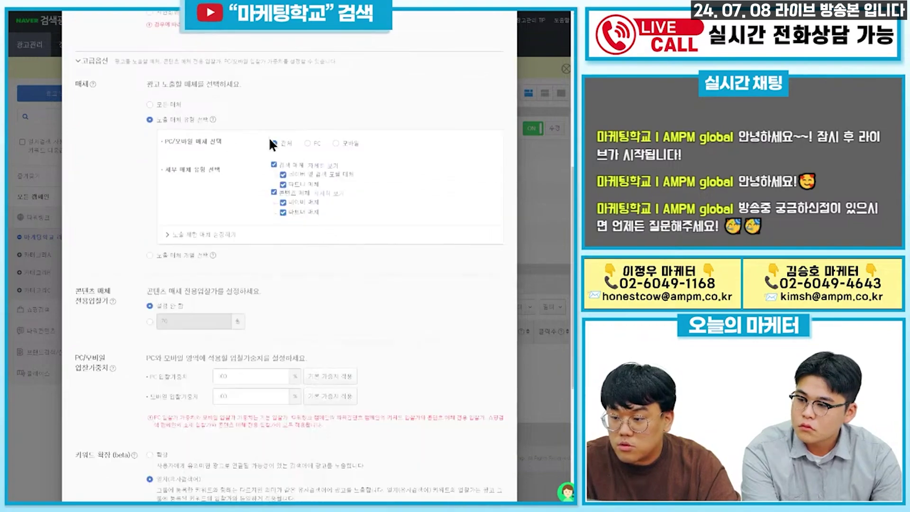
left_click(306, 143)
scroll(299, 369, "down", 5)
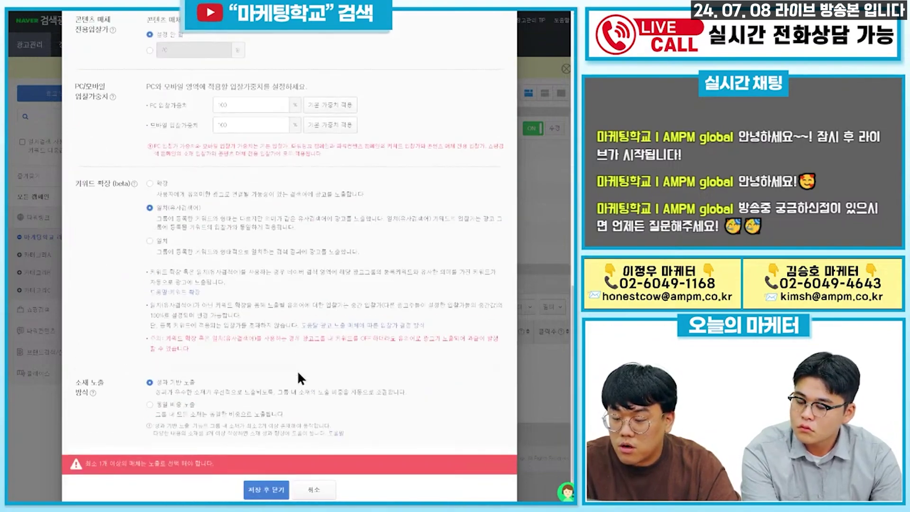
Save the ad group settings and open 마케팅학교 라이브_광고그룹#1
left_click(265, 487)
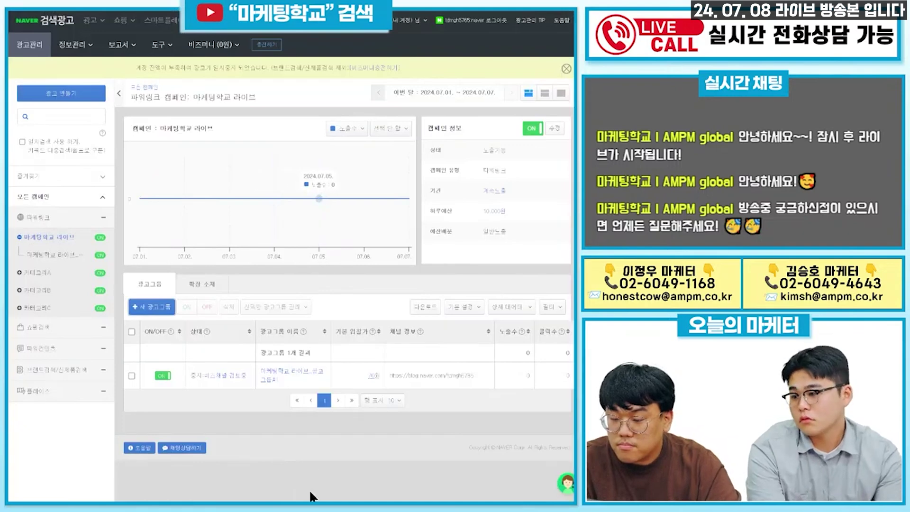
left_click(287, 375)
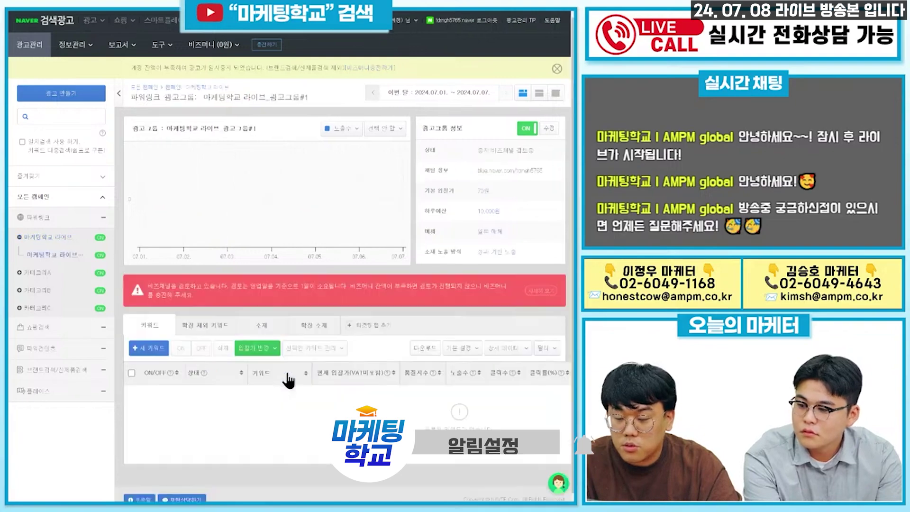
Start adding new keywords to the ad group, entering 캠핑, 캠핑의자 and 루프탑텐트 on separate lines
left_click(145, 342)
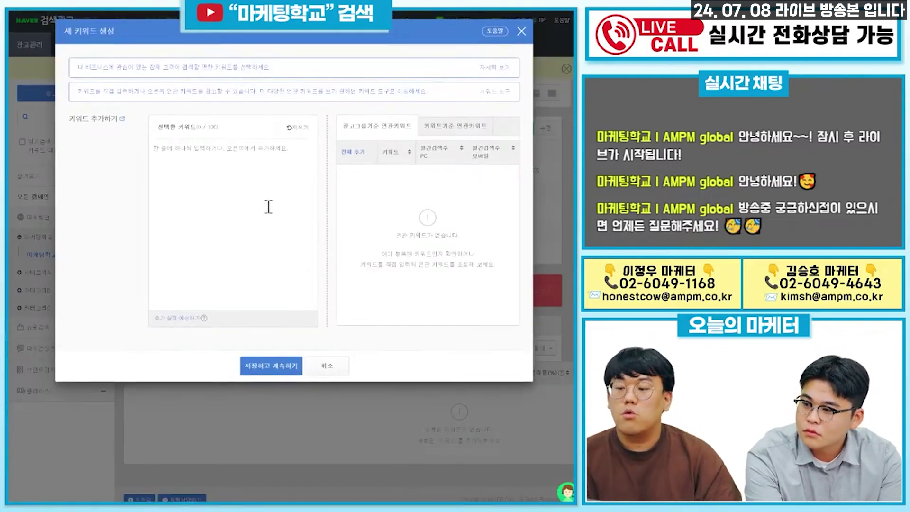
left_click(268, 207)
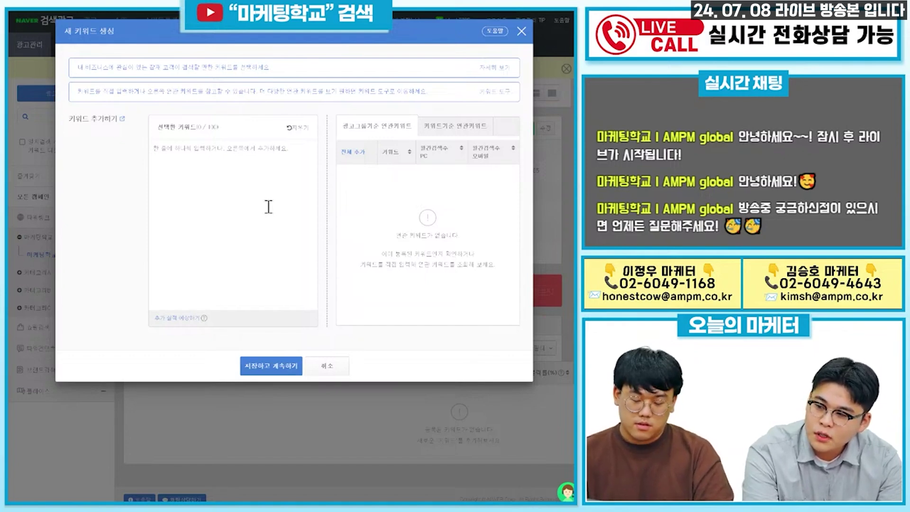
type("캠핑")
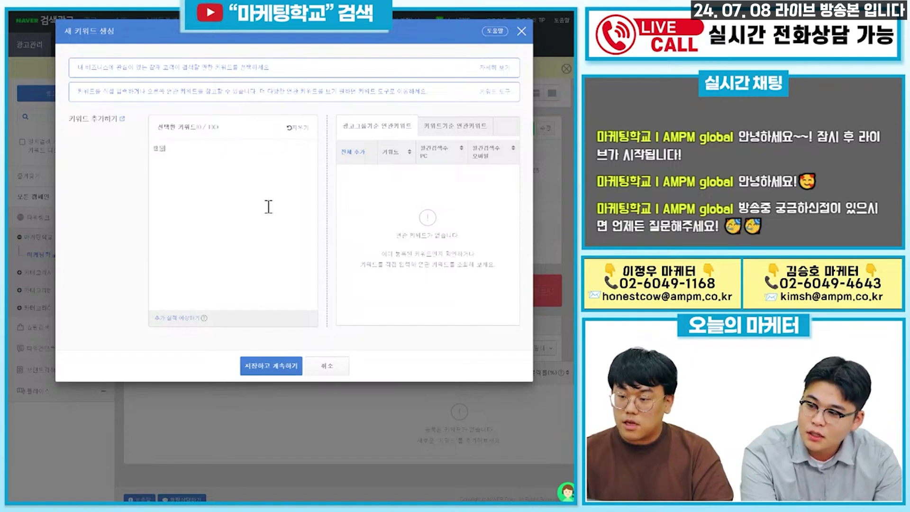
key("Return")
type("캠핑의")
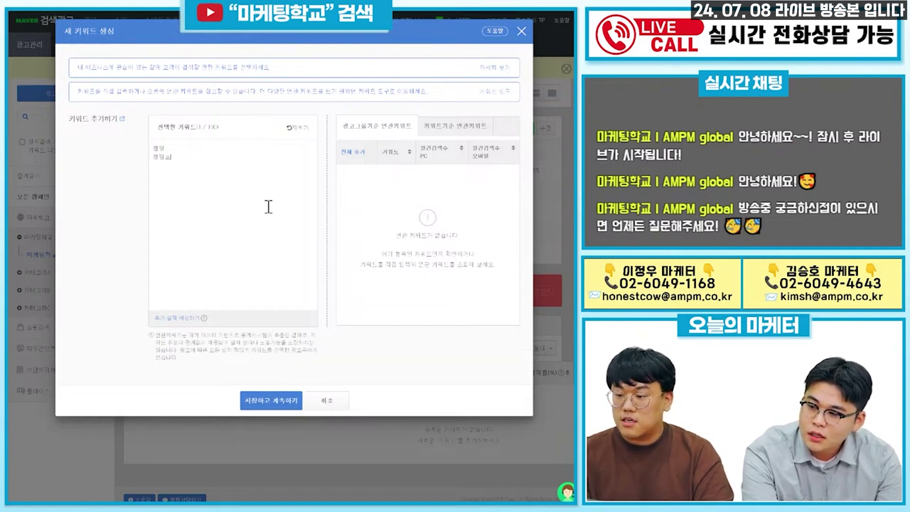
type("자")
key("Return")
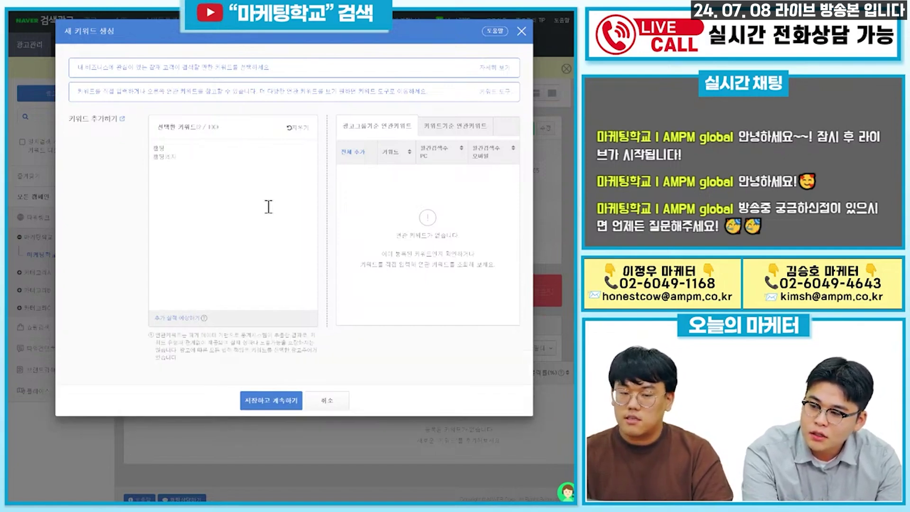
type("루프탑텐트")
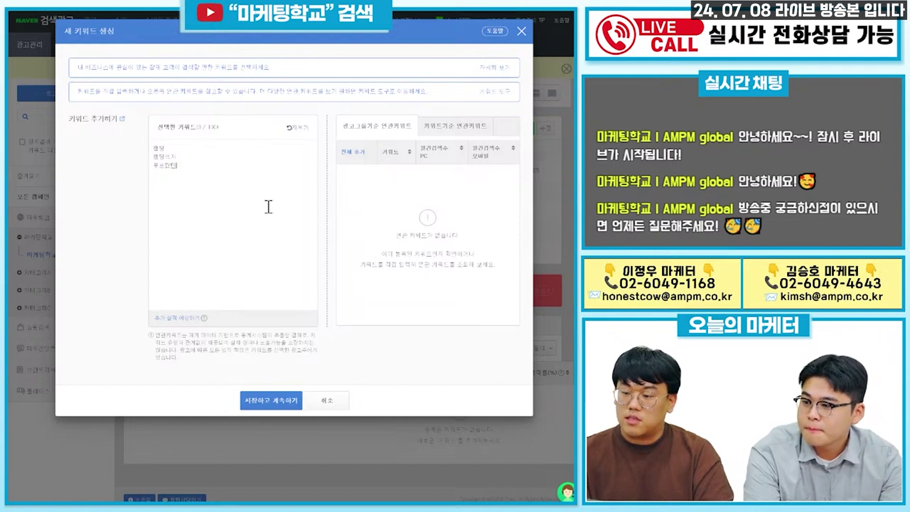
key("Return")
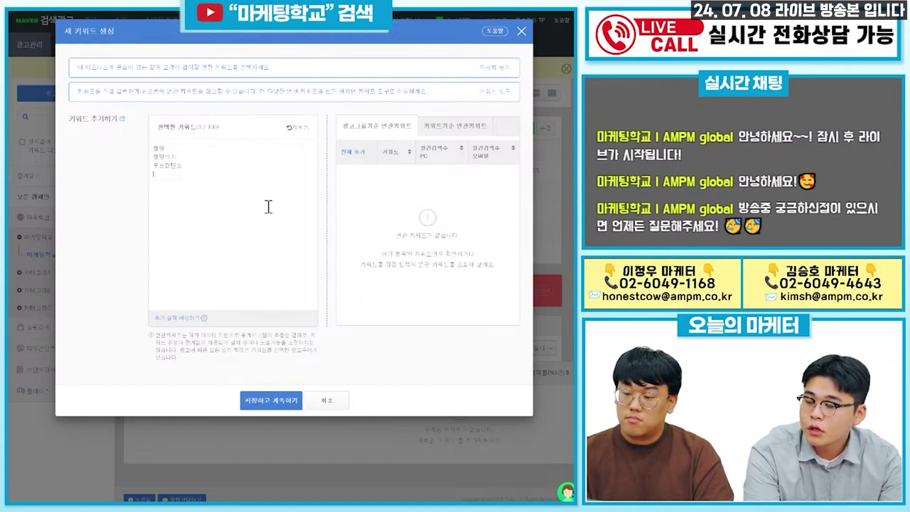
Add 캠핑용품 and 3인용텐트 to the keyword list and save all five keywords
type("캠핑의")
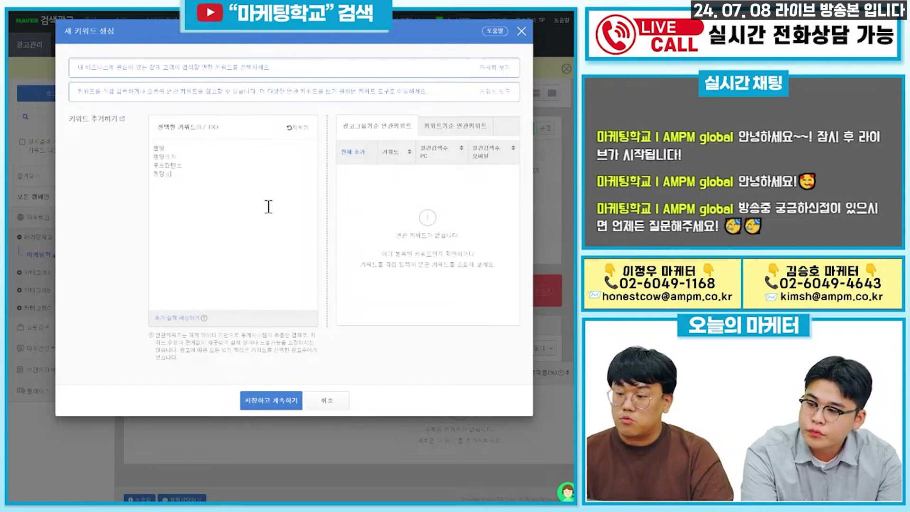
type("용품")
key("Return")
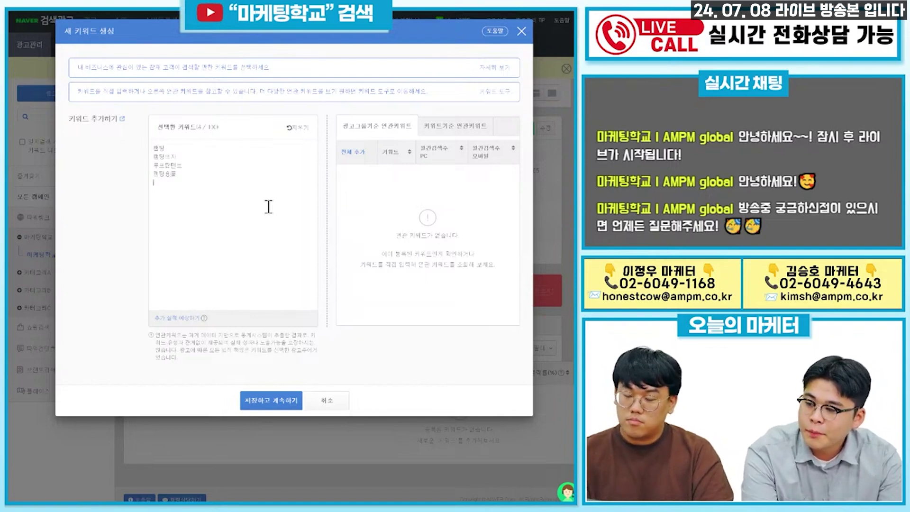
type("3인용텐트")
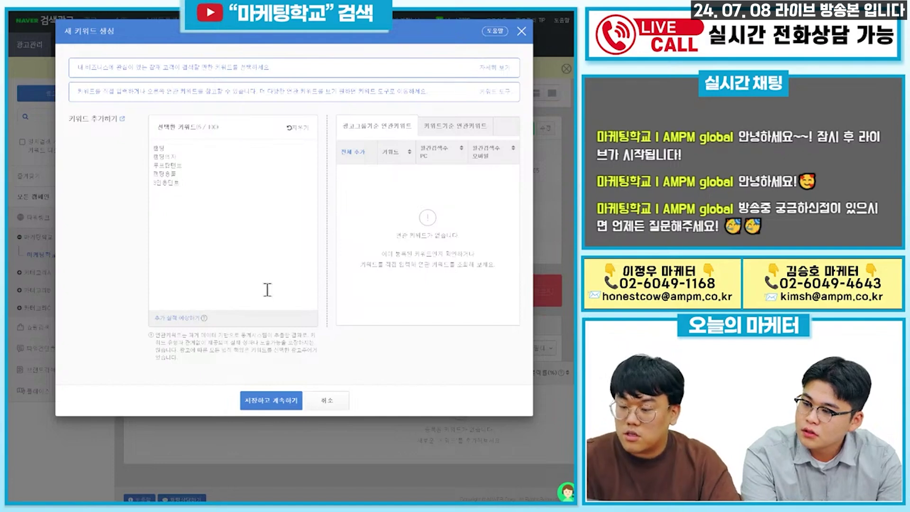
left_click(277, 398)
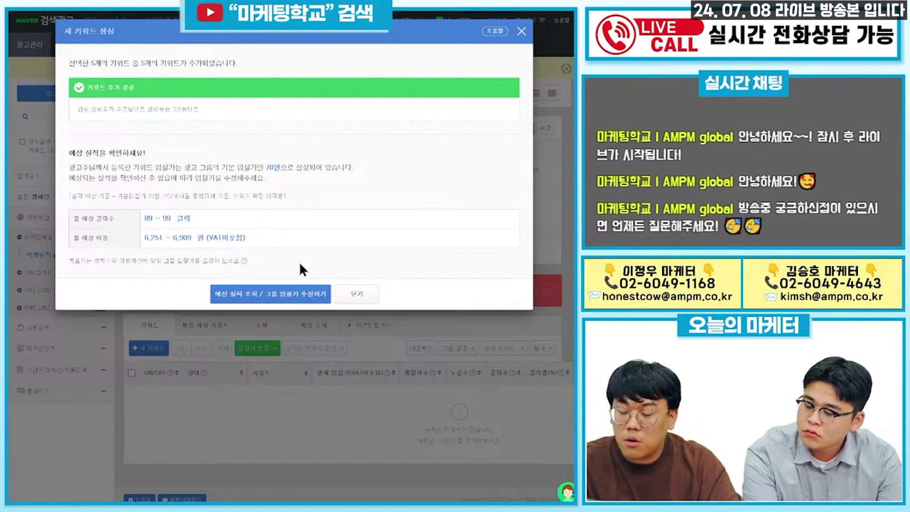
left_click(353, 294)
Select all five keywords of the ad group and bring up the 입찰가 일괄 변경 options
scroll(446, 222, "down", 3)
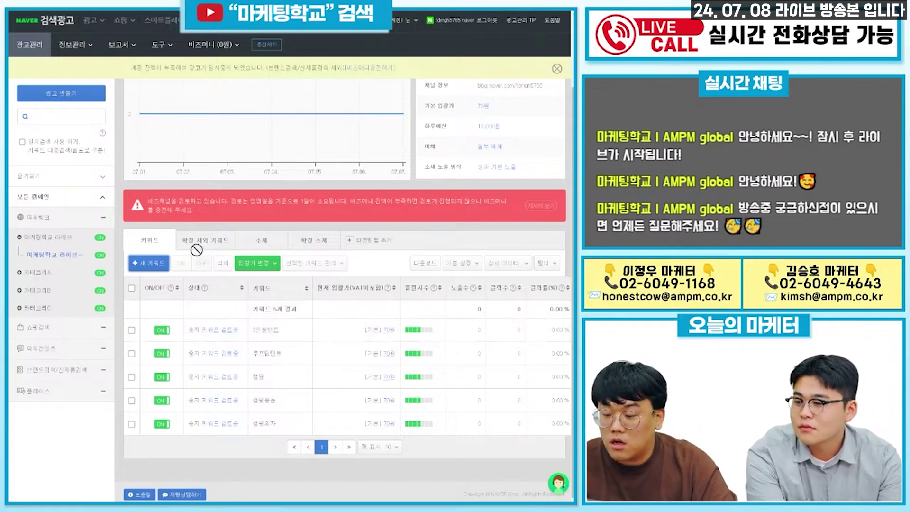
left_click(132, 286)
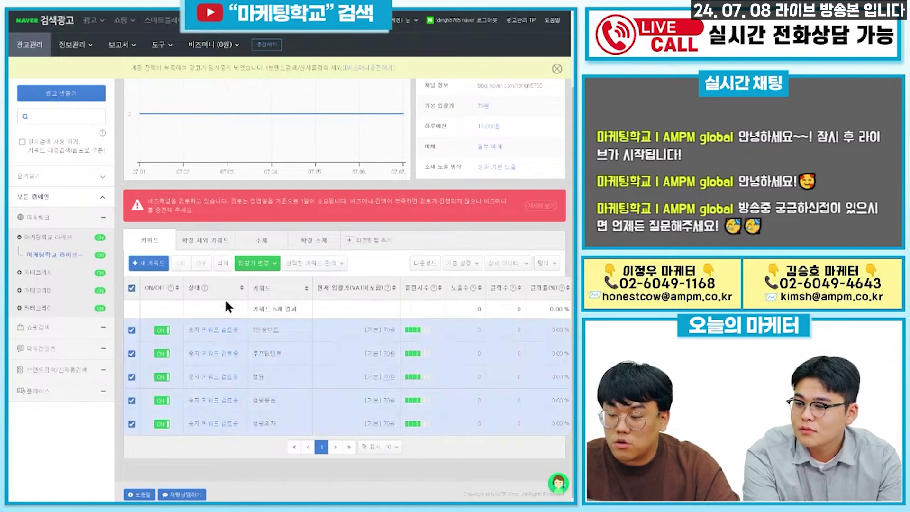
left_click(265, 264)
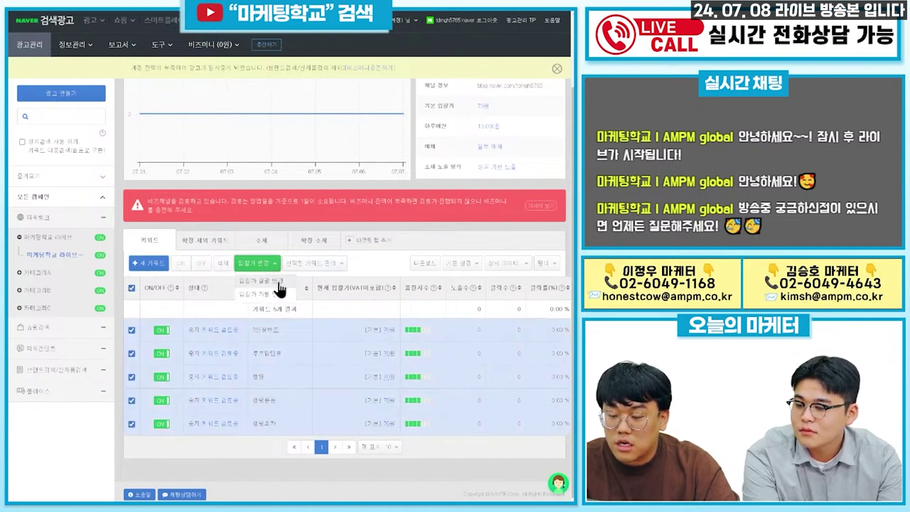
left_click(279, 282)
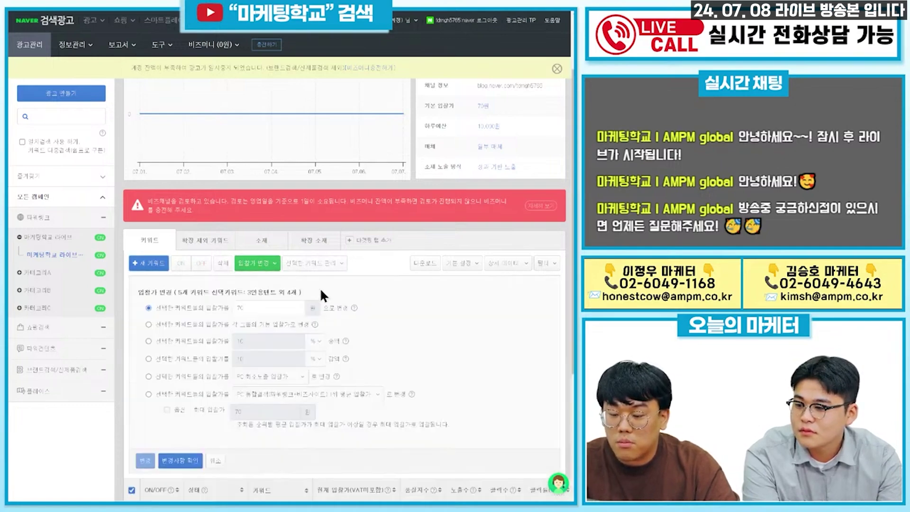
scroll(330, 287, "down", 3)
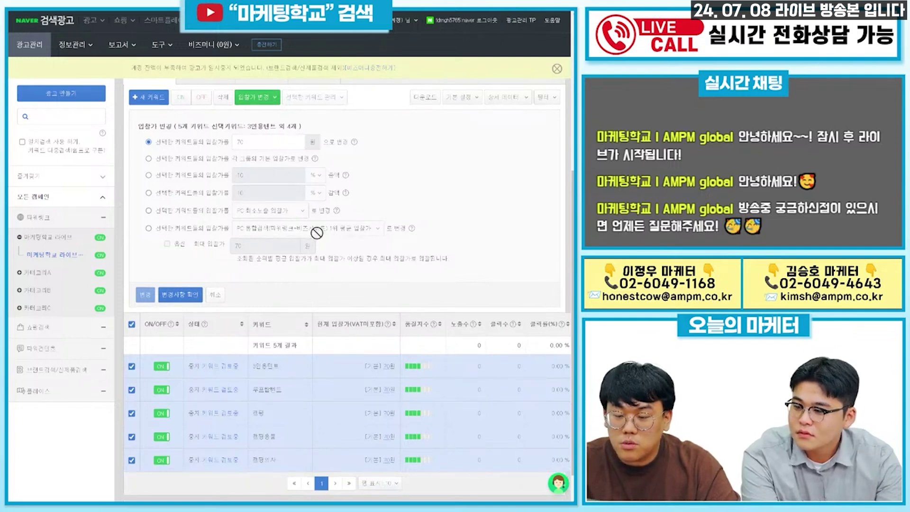
Choose PC 통합검색(파워링크+비즈사이트) 2위 평균 입찰가 as the new bid and preview the bid changes per keyword
left_click(206, 210)
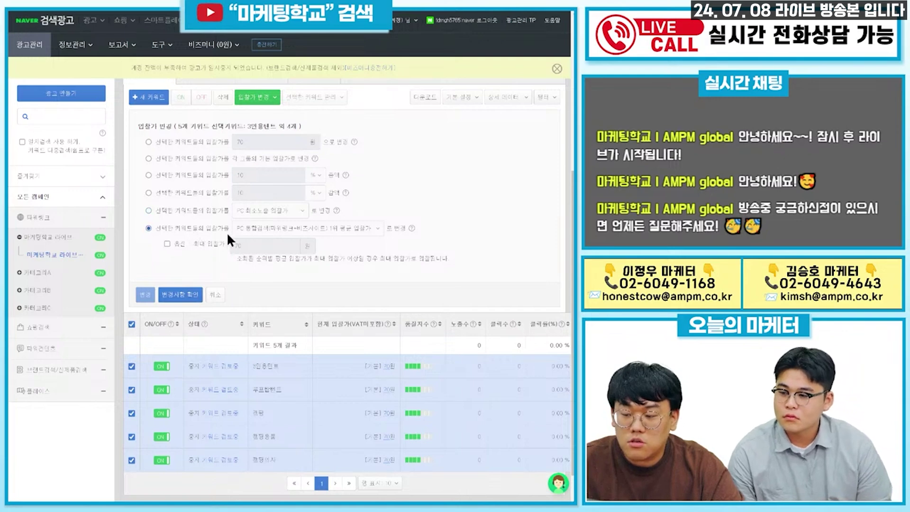
left_click(317, 228)
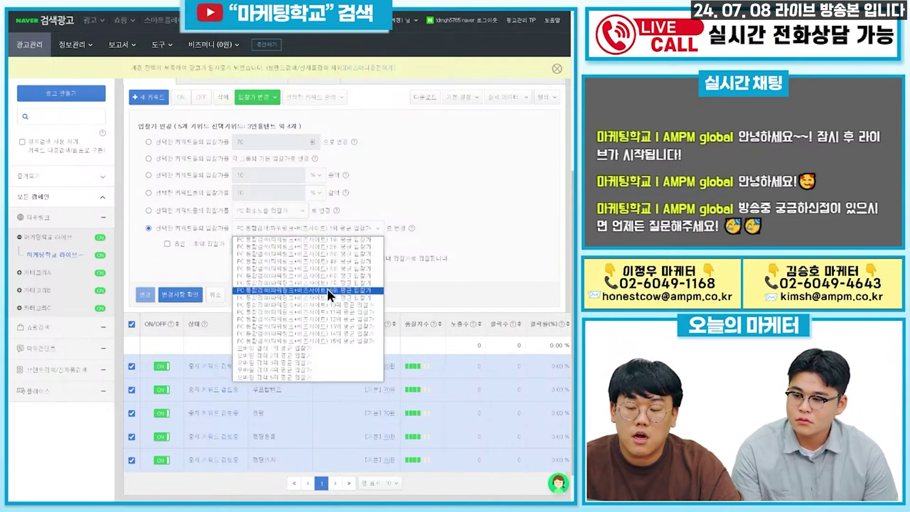
left_click(342, 248)
left_click(180, 295)
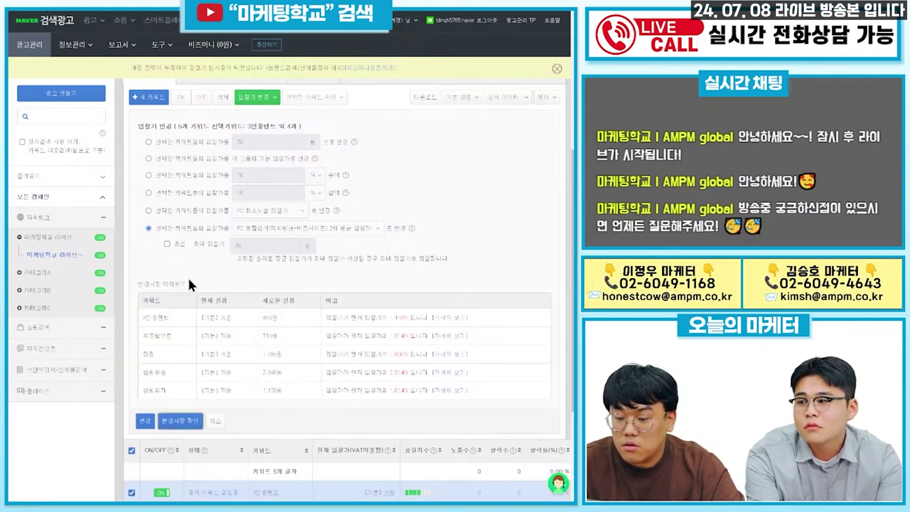
scroll(237, 251, "down", 3)
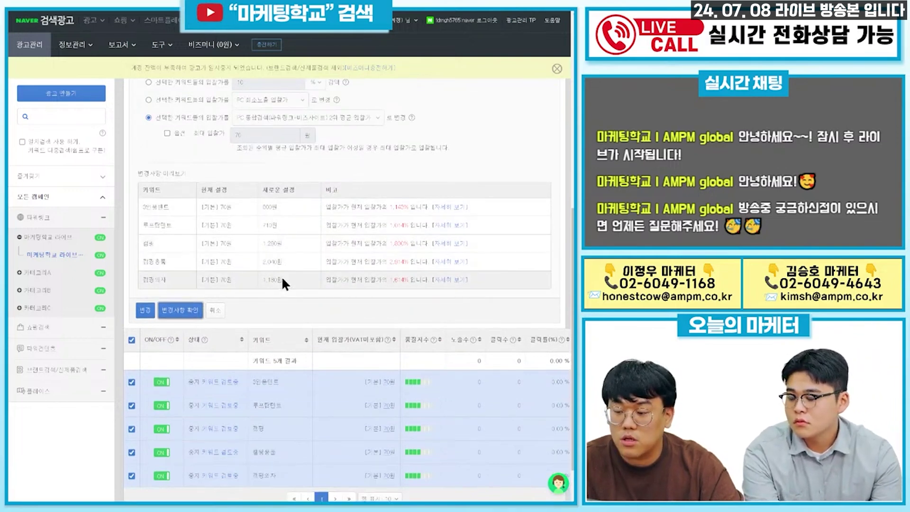
scroll(278, 266, "up", 1)
scroll(237, 248, "down", 1)
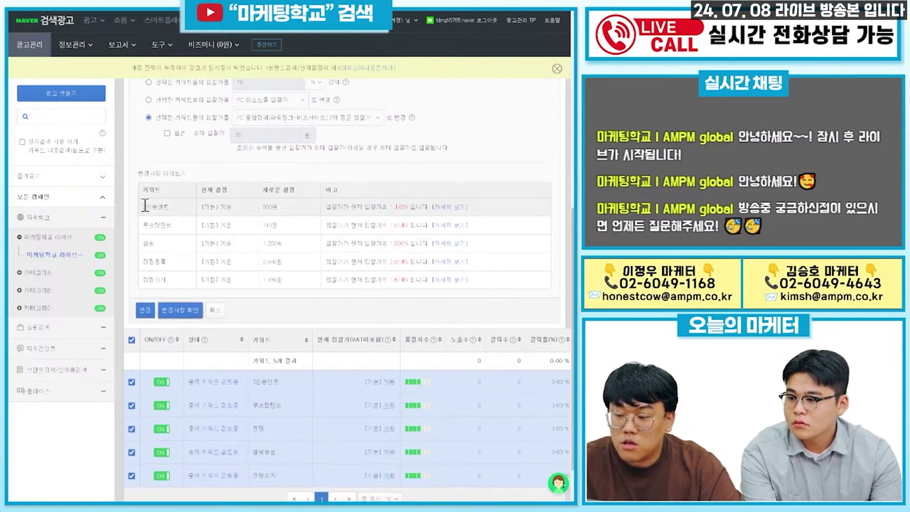
left_click_drag(169, 206, 146, 206)
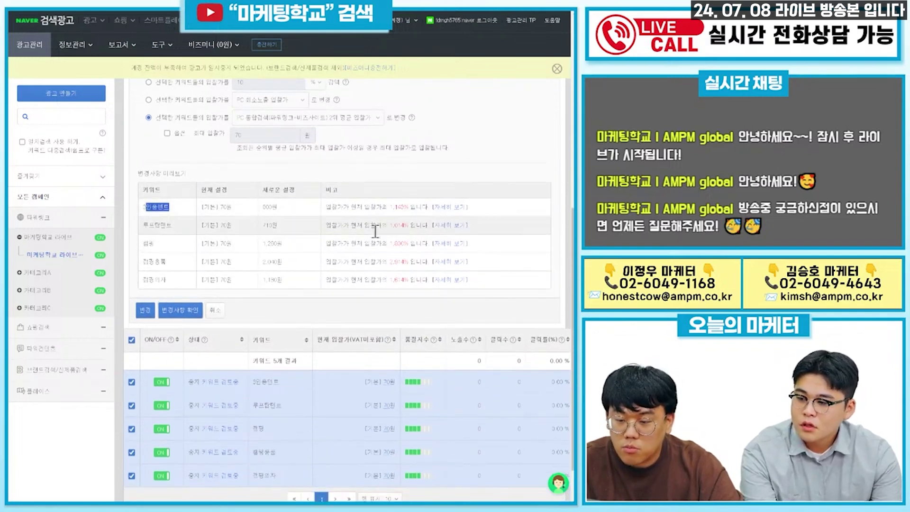
left_click(369, 292)
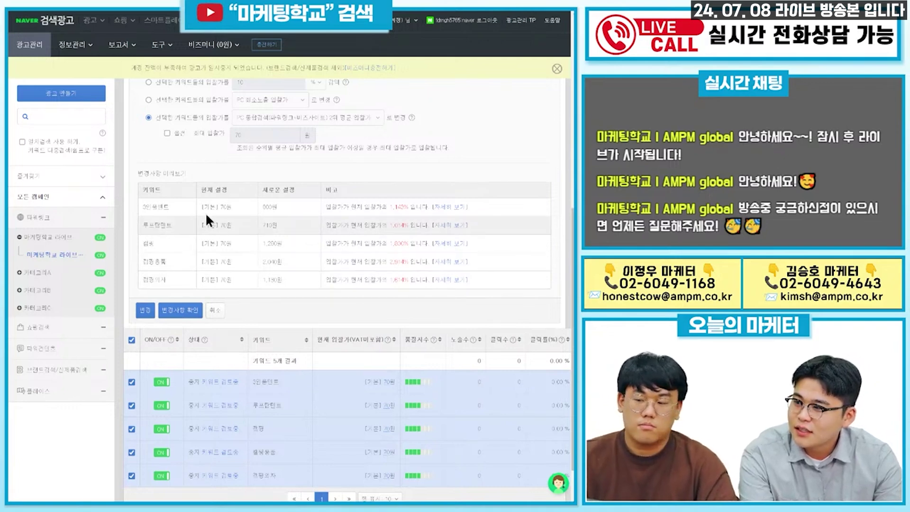
Look up related keywords for 3인용텐트 and 루프탑텐트 in the 키워드 도구
left_click(160, 46)
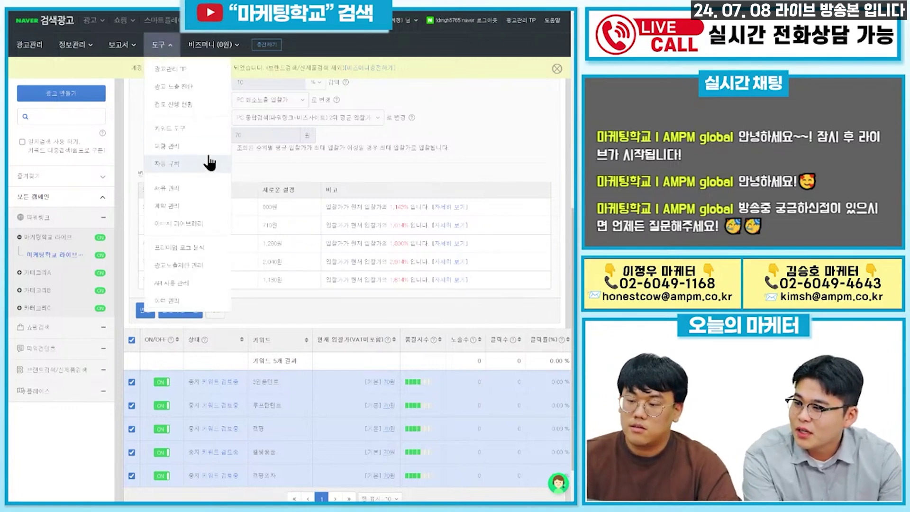
left_click(194, 134)
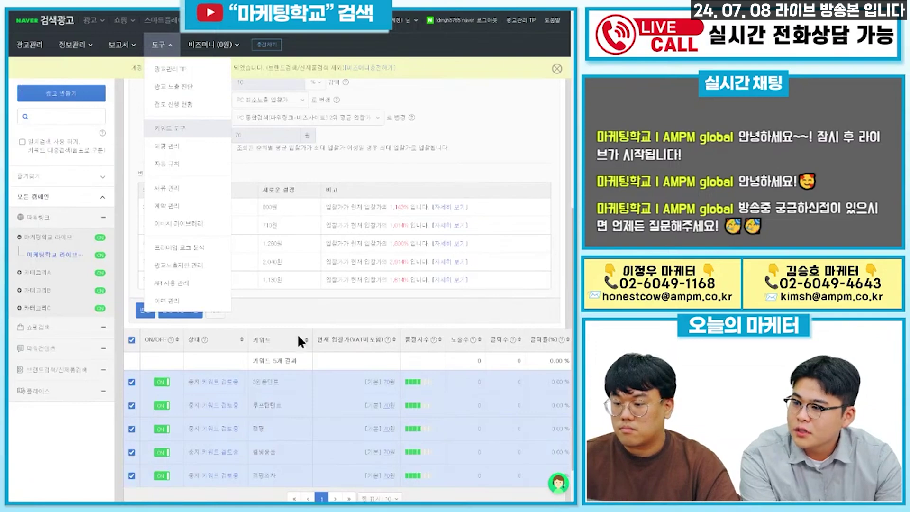
left_click(316, 325)
scroll(317, 325, "down", 1)
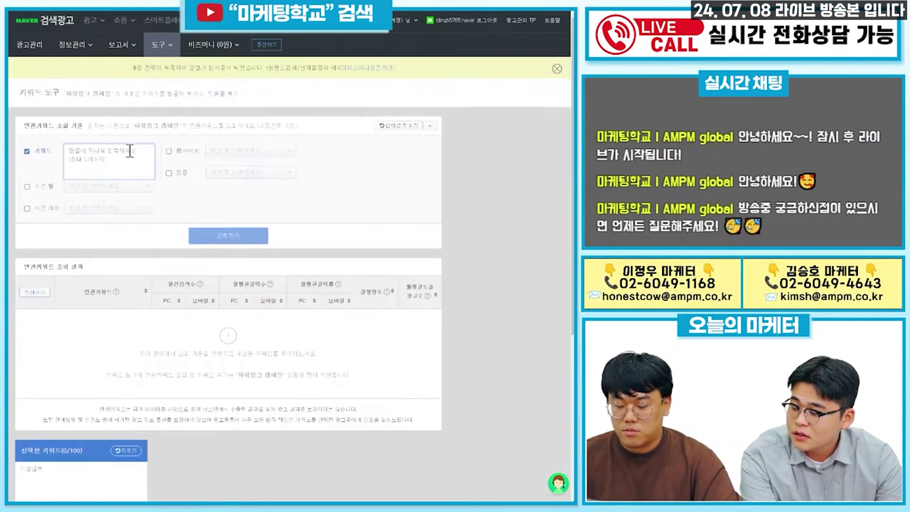
left_click(129, 149)
type("3인")
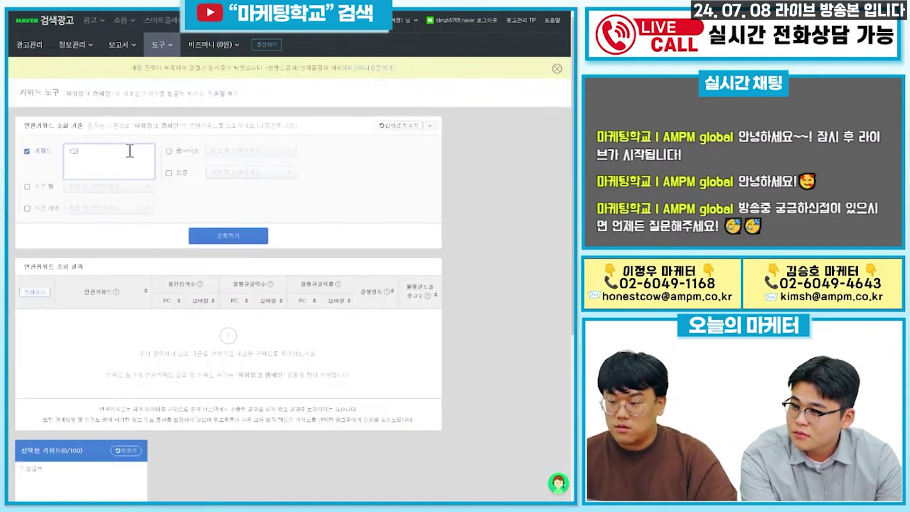
type("용티트")
key("Return")
type("루프탑텐트")
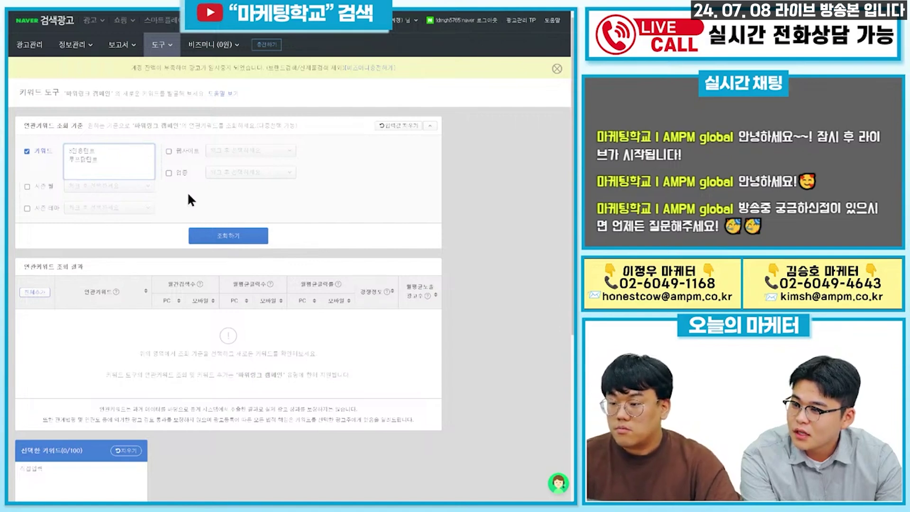
left_click(208, 233)
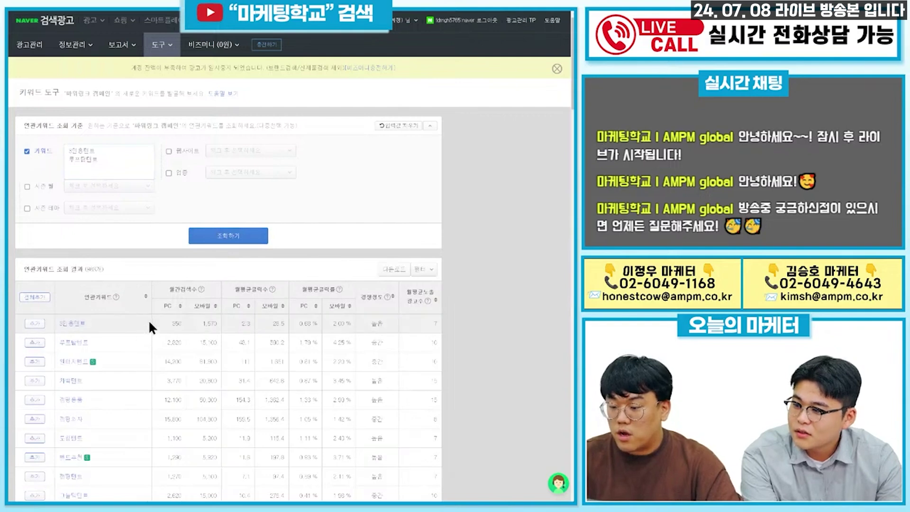
Add 3인용텐트 and 루프탑텐트 from the results to the selected keywords and show their 월간 예상 실적
left_click(35, 324)
left_click(35, 342)
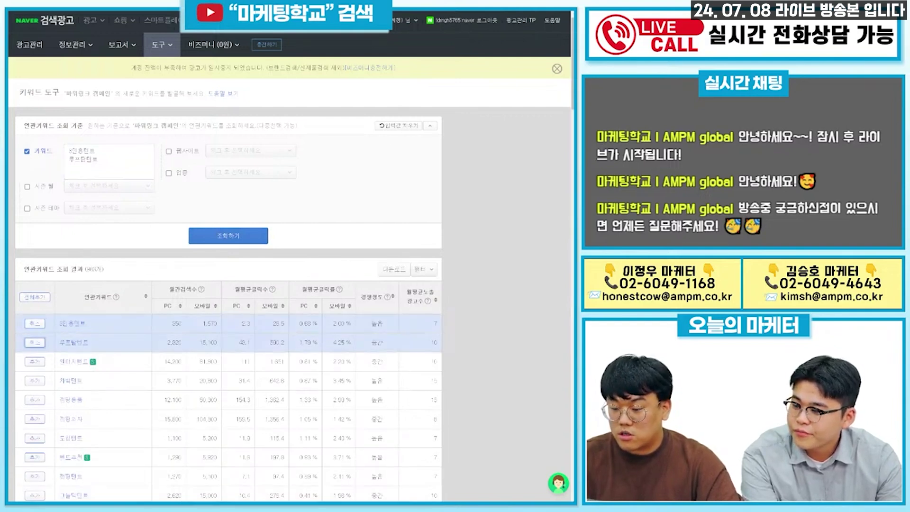
scroll(388, 374, "down", 2)
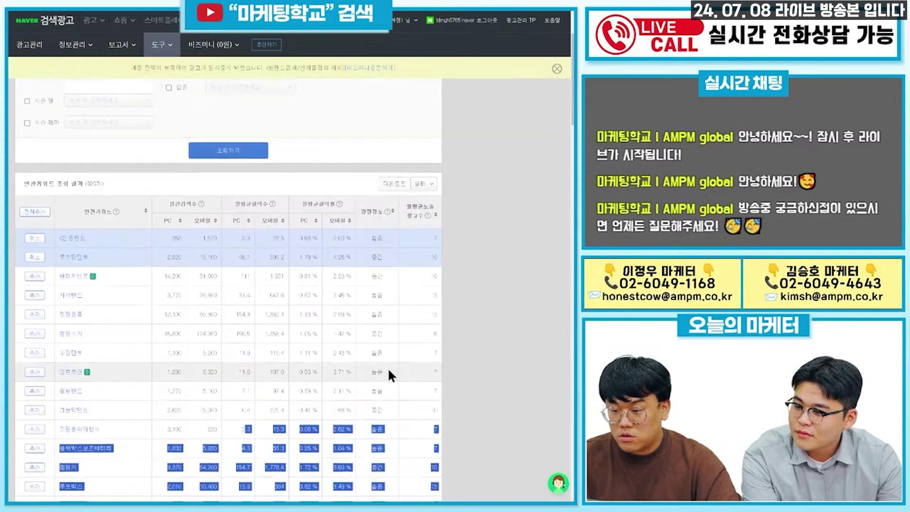
scroll(388, 367, "down", 4)
scroll(286, 331, "up", 6)
scroll(235, 269, "down", 15)
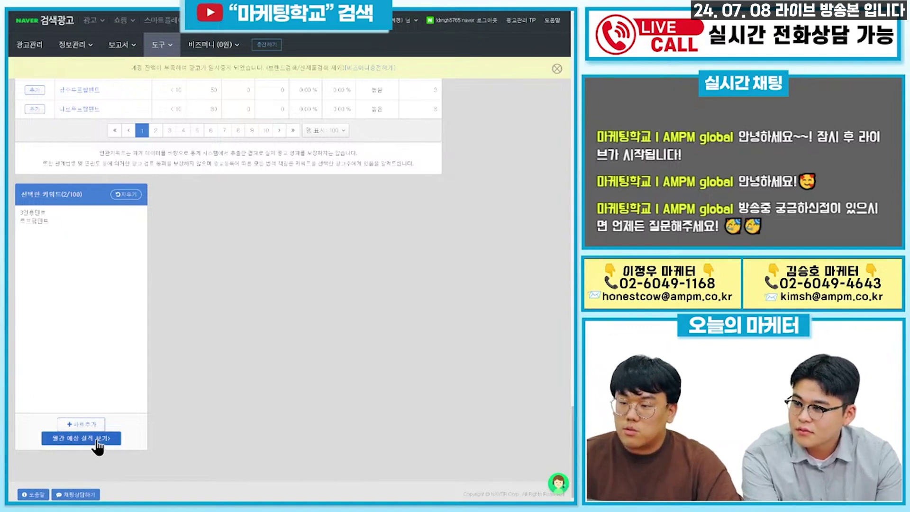
left_click(97, 440)
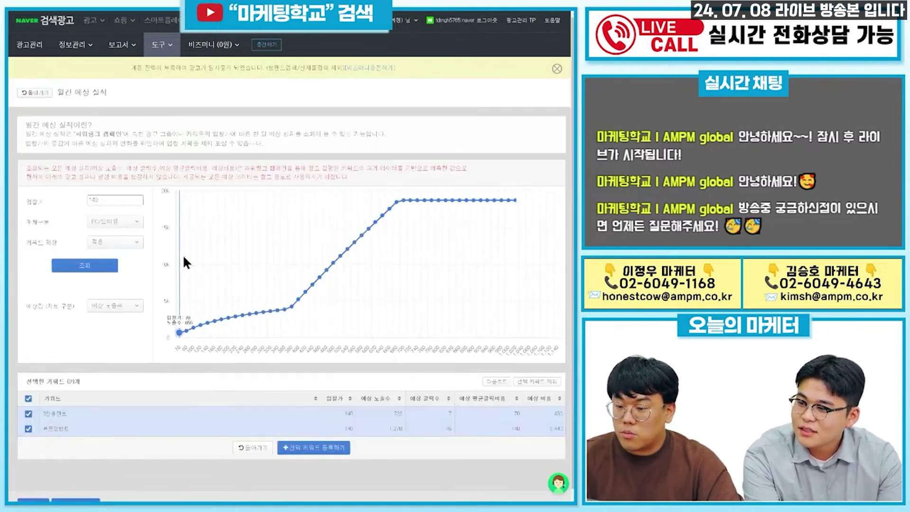
Deselect 루프탑텐트 and query the expected monthly performance of 3인용텐트 for PC at a bid of 800
left_click(28, 428)
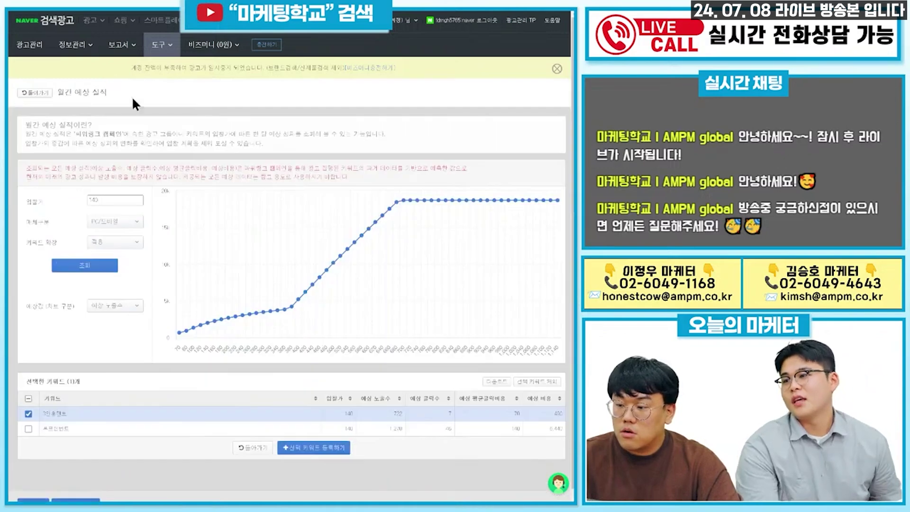
left_click(99, 230)
left_click(109, 237)
left_click(110, 242)
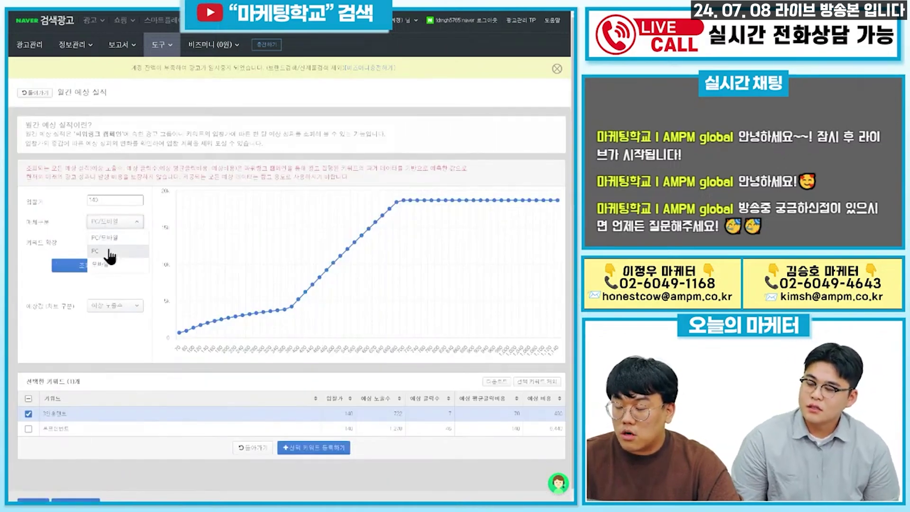
left_click(110, 254)
left_click(142, 199)
key("ctrl+a")
type("300")
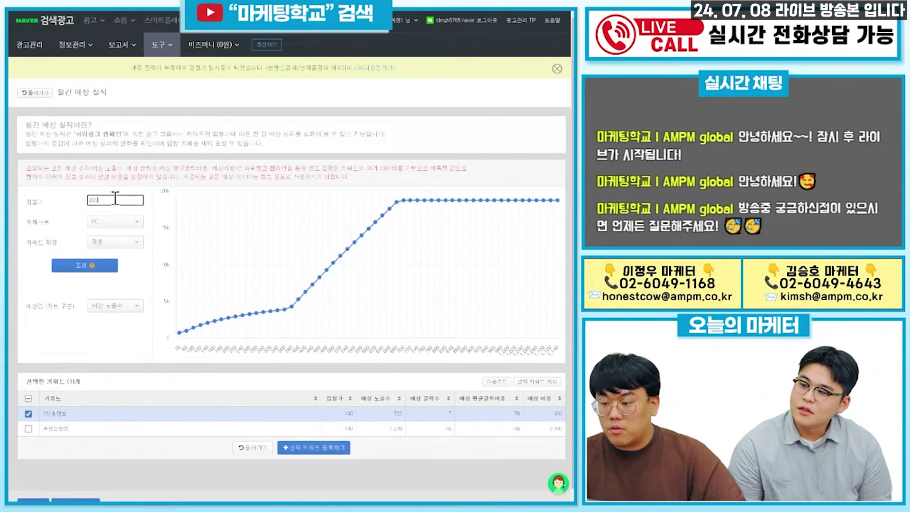
left_click(109, 266)
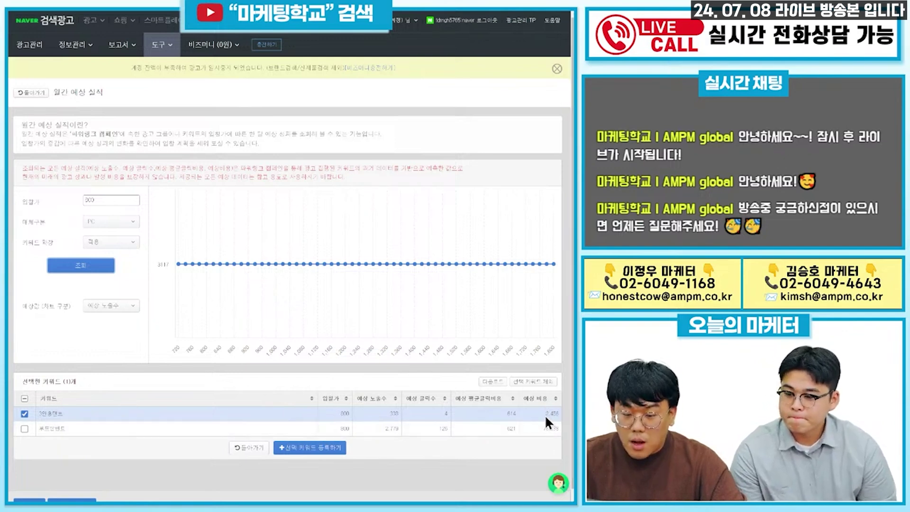
mouse_move(245, 206)
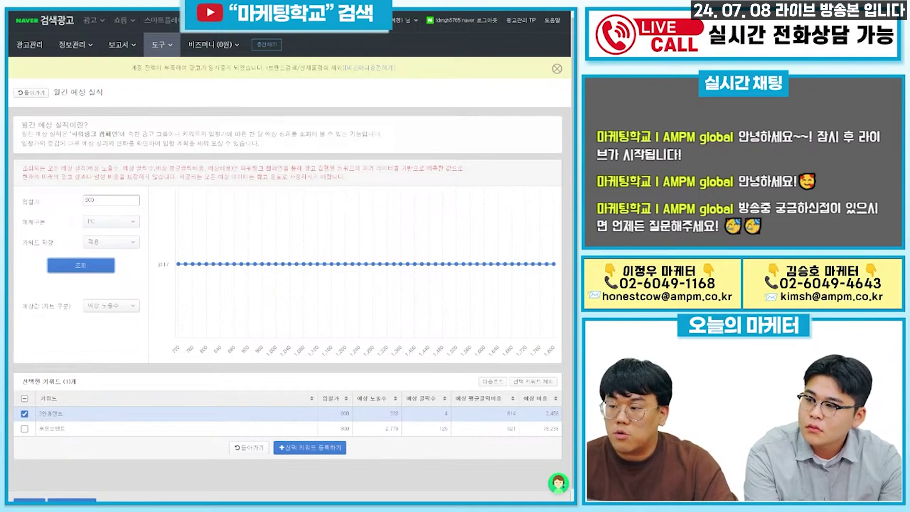
Reload the 월간 예상 실적 for the two selected keywords and check the new bid for 루프탑텐트 in the bid change preview
key("alt+Left")
scroll(169, 203, "down", 3)
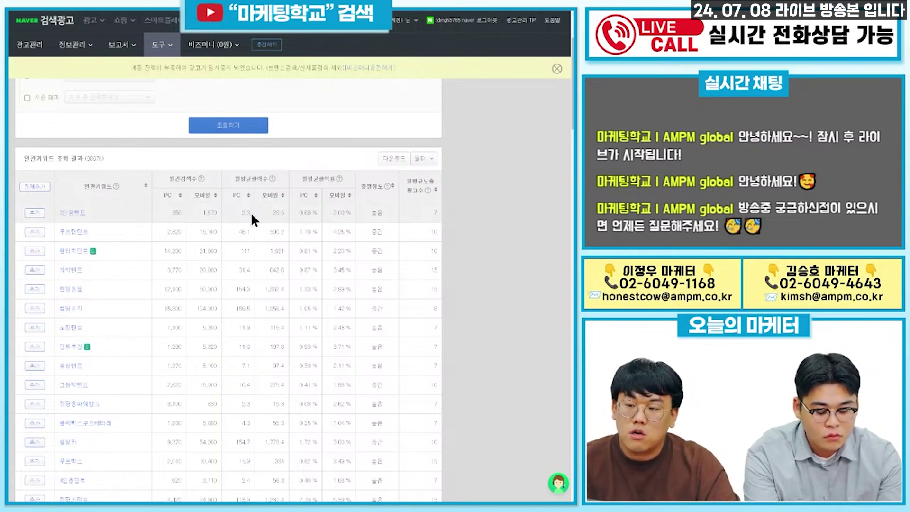
scroll(277, 218, "down", 7)
scroll(267, 226, "down", 10)
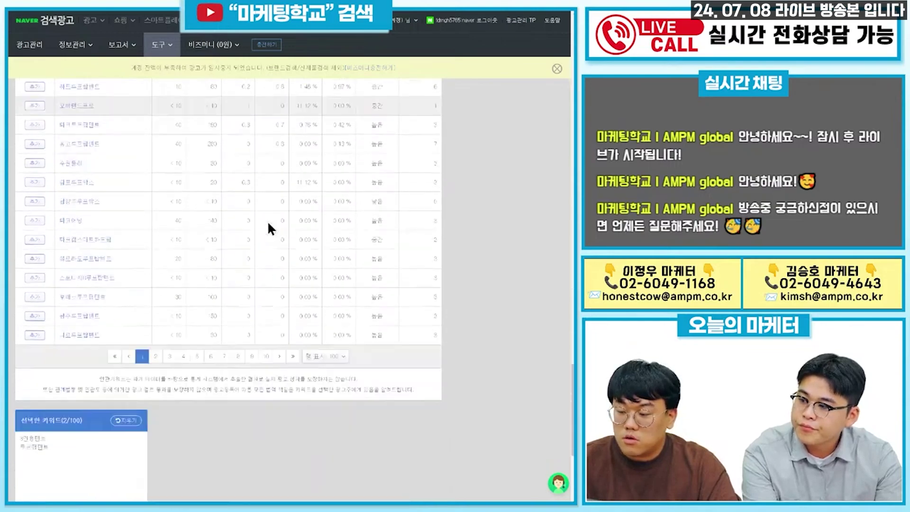
left_click(101, 439)
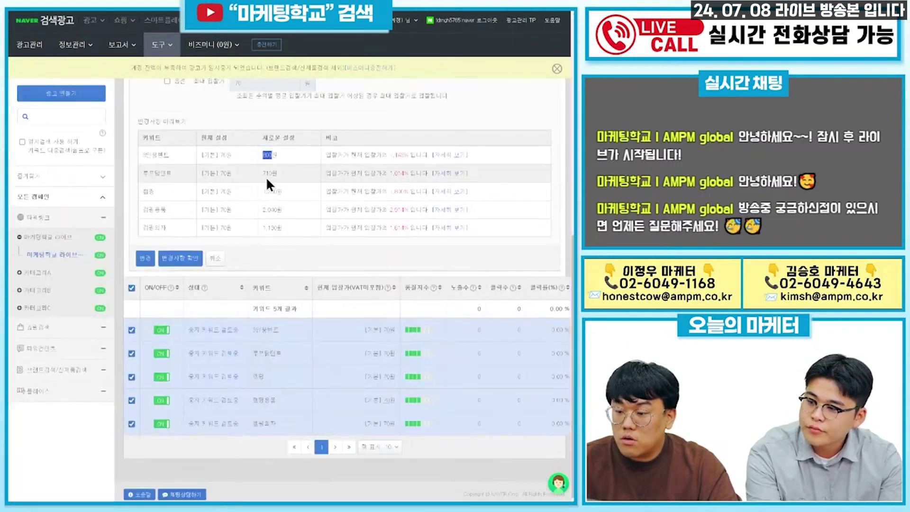
double_click(268, 174)
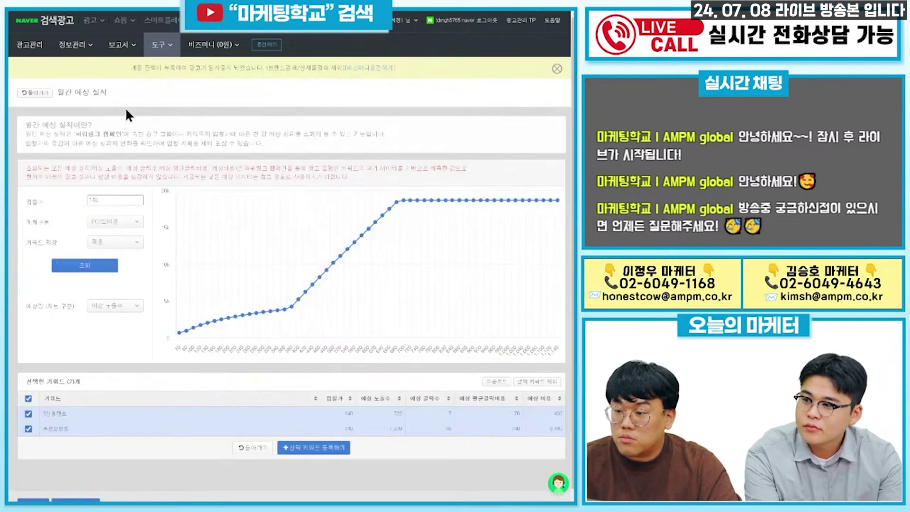
Query the expected monthly PC performance at a bid of 710 and examine the expected cost of 루프탑텐트
double_click(112, 197)
type("71")
key("Return")
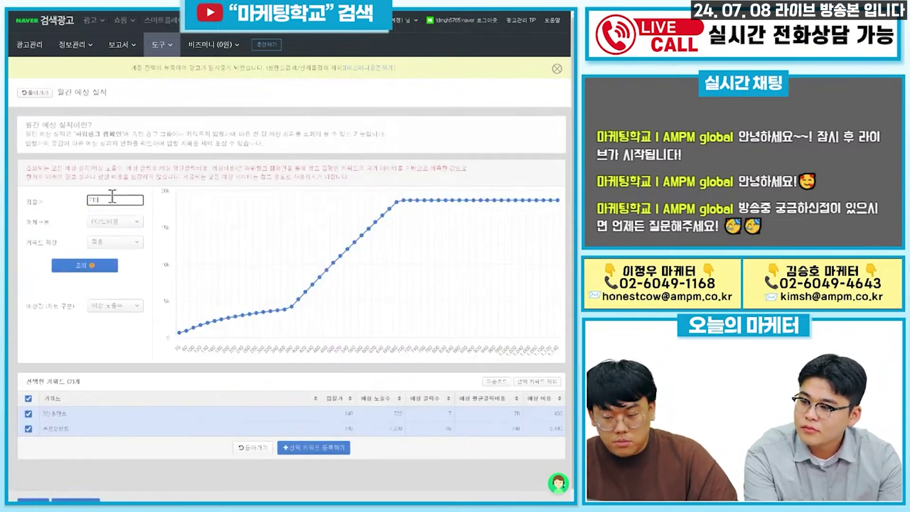
left_click(130, 232)
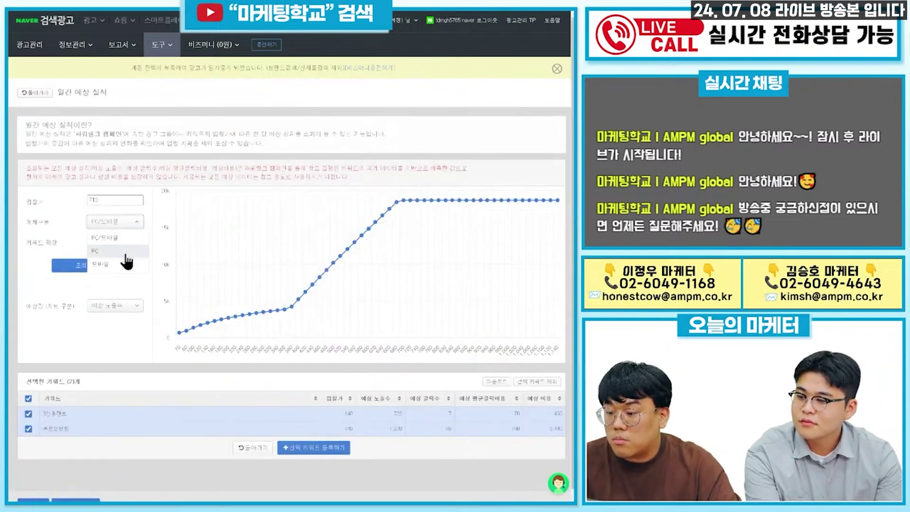
left_click(125, 250)
left_click(97, 275)
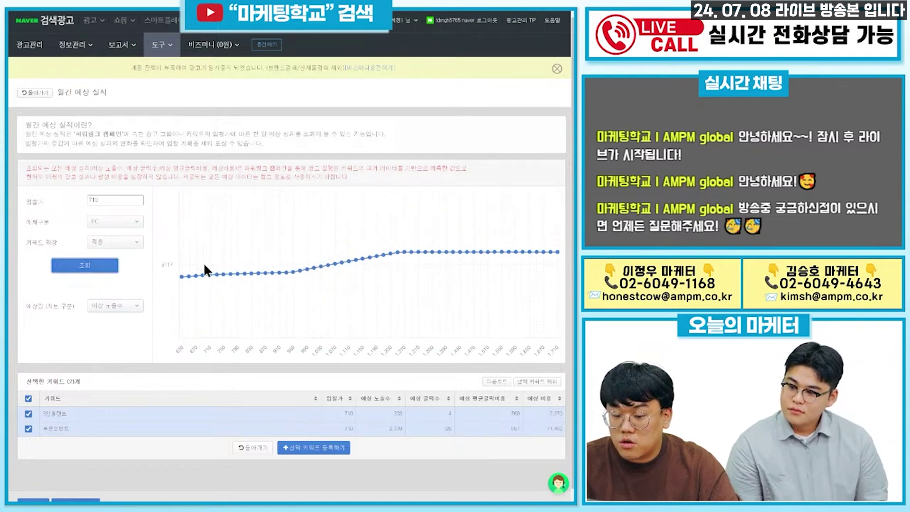
scroll(334, 264, "down", 1)
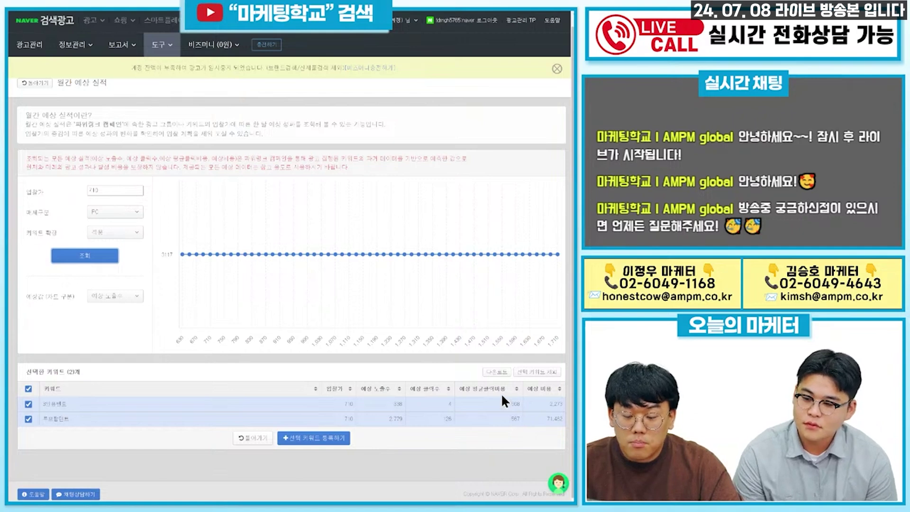
left_click_drag(545, 418, 564, 420)
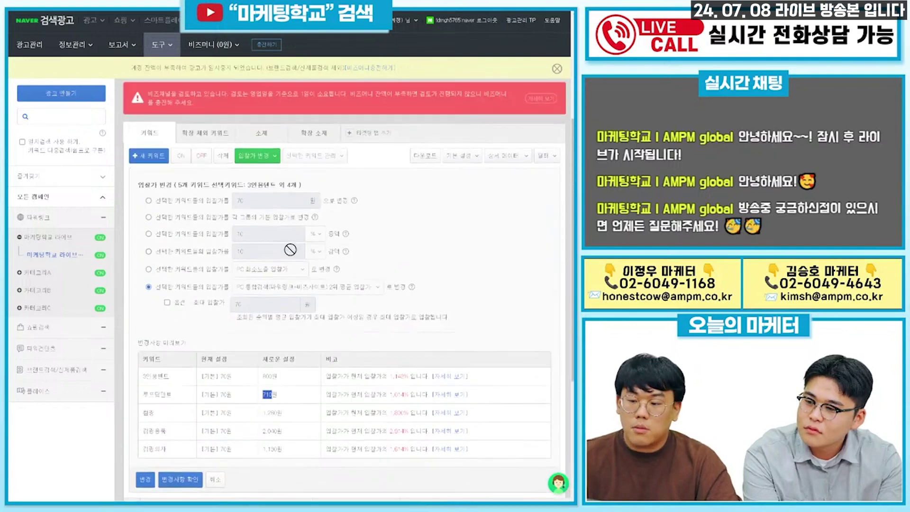
Return to the 마케팅학교 라이브 ad group and start a new 소재, looking over its title and description fields
left_click(76, 257)
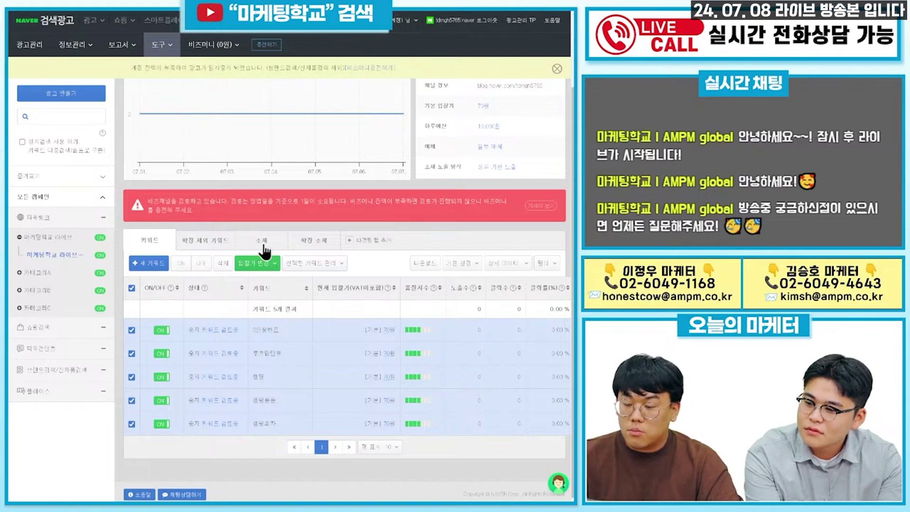
left_click(263, 244)
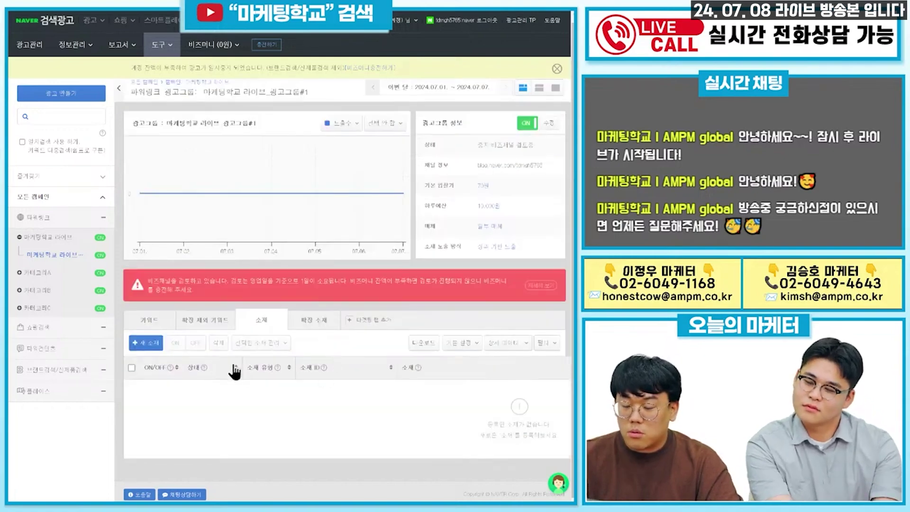
left_click(145, 342)
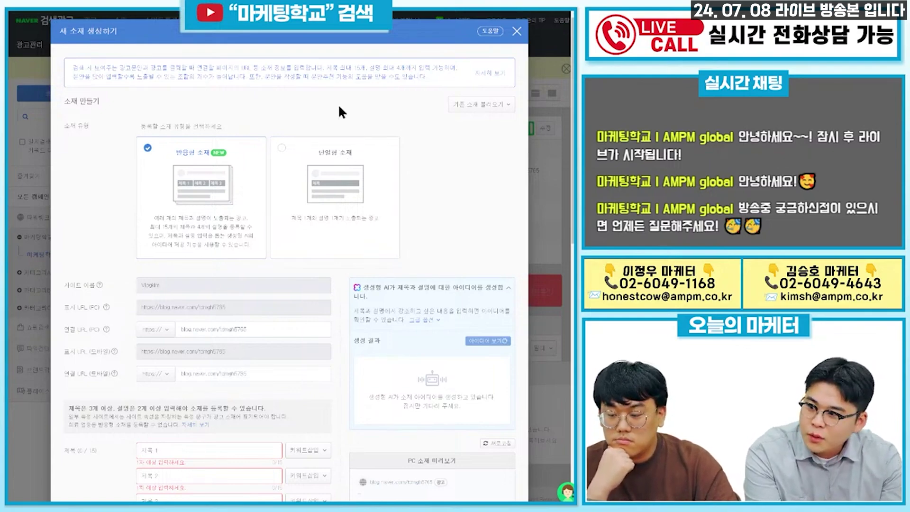
scroll(340, 112, "down", 5)
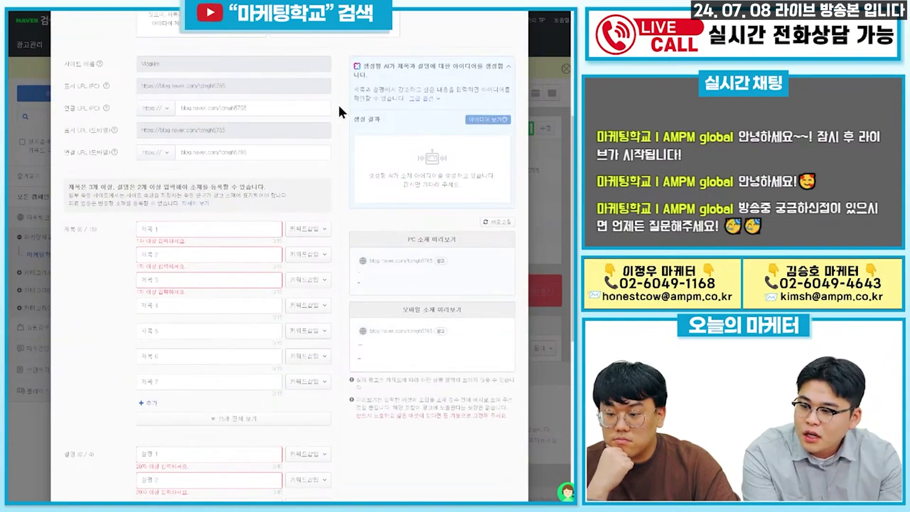
scroll(274, 227, "down", 5)
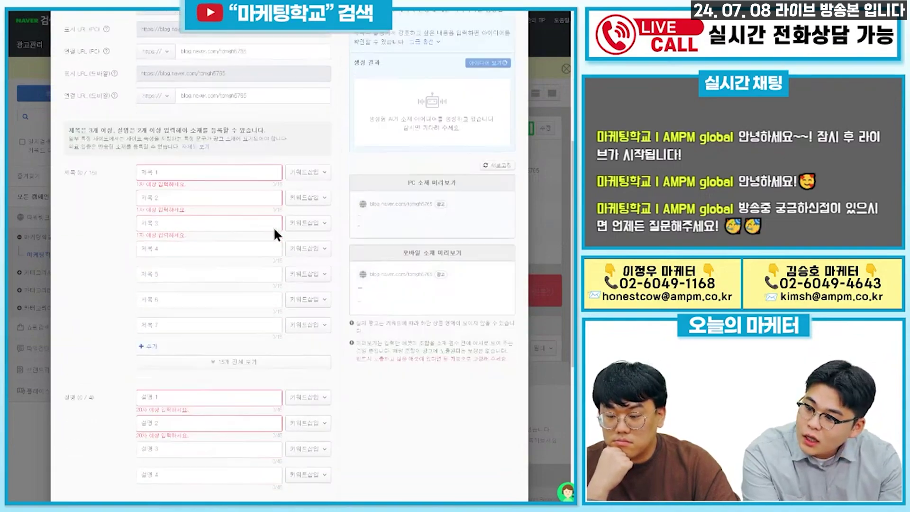
scroll(273, 228, "up", 10)
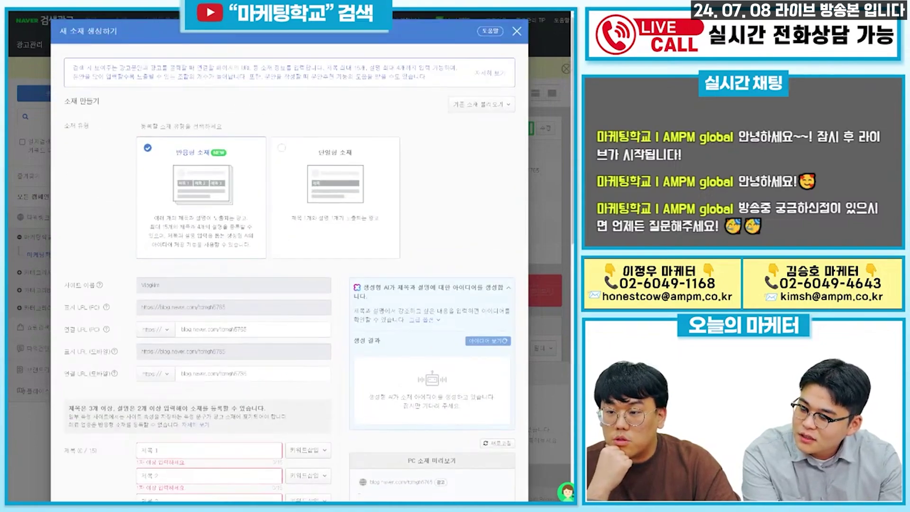
Examine the 파워링크 ads in the 창업 search results, and the AI title and description ideas for the 반응형 소재
mouse_move(331, 5)
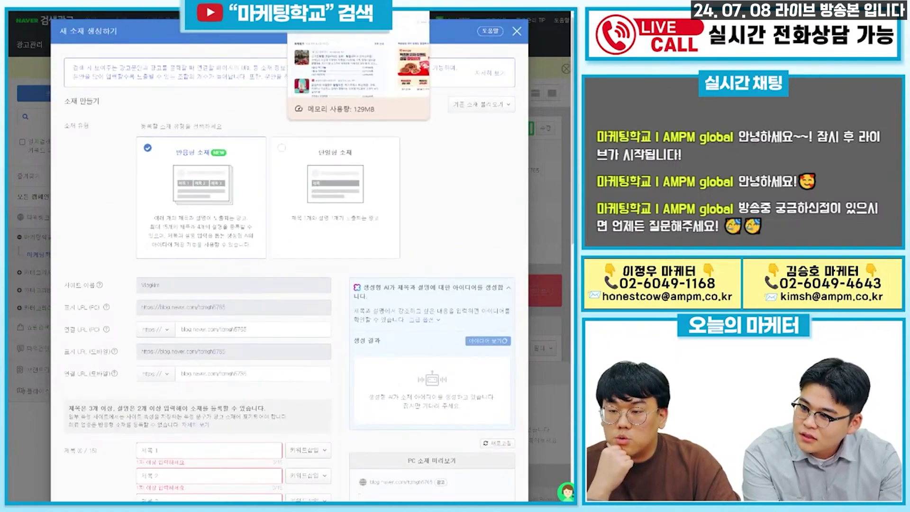
left_click(332, 5)
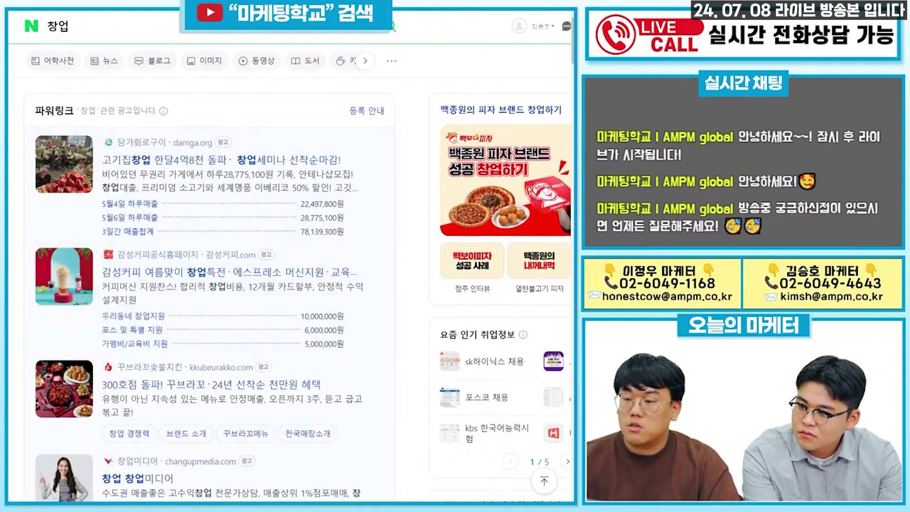
key("alt+Tab")
key("alt+Tab")
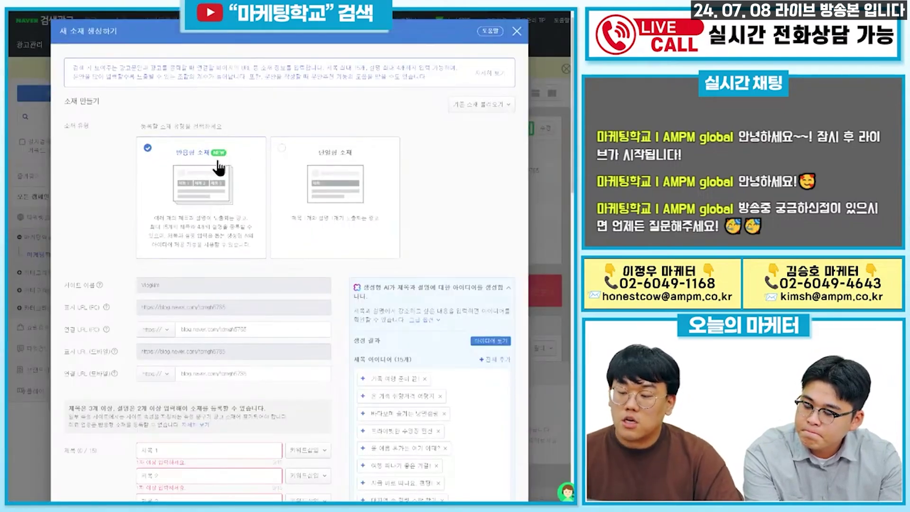
scroll(220, 163, "down", 1)
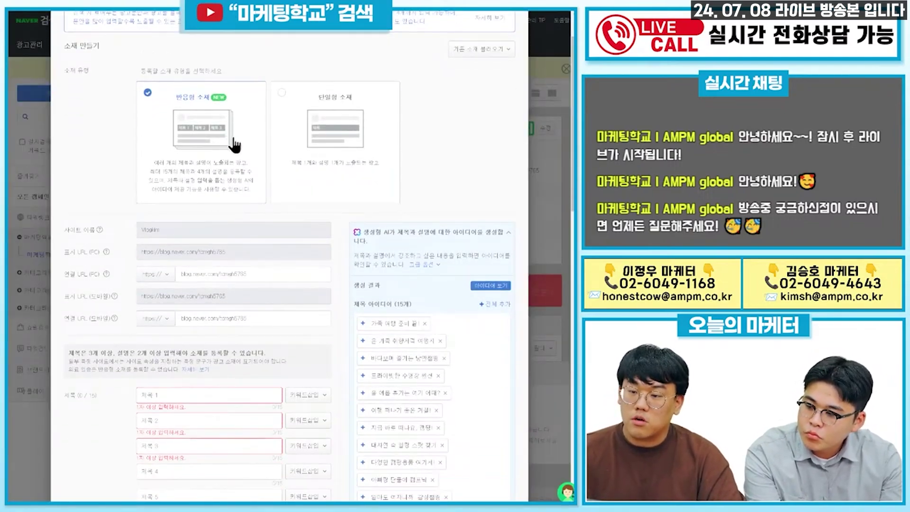
scroll(230, 147, "up", 1)
scroll(239, 156, "down", 5)
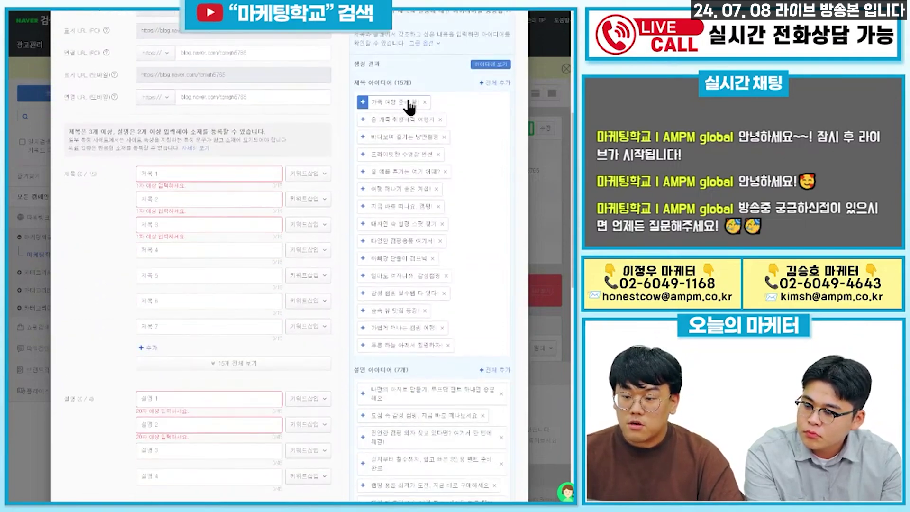
scroll(399, 129, "up", 1)
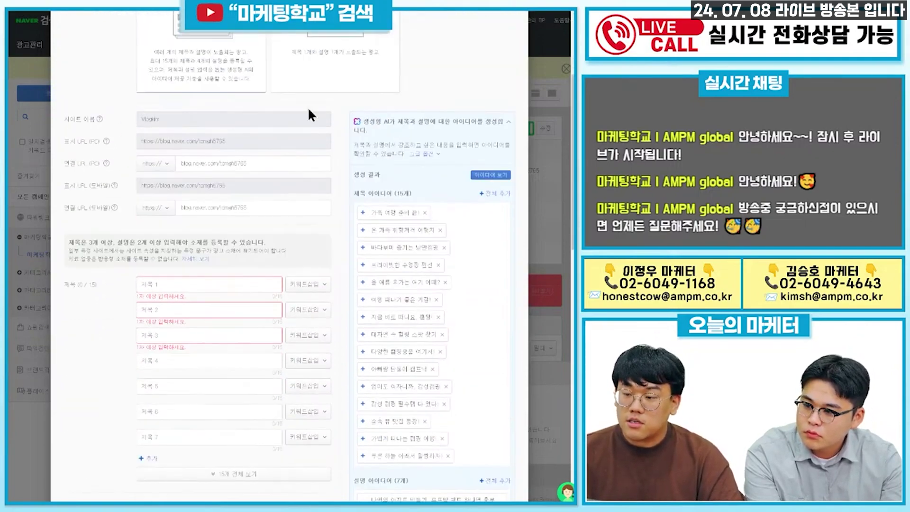
scroll(266, 98, "down", 1)
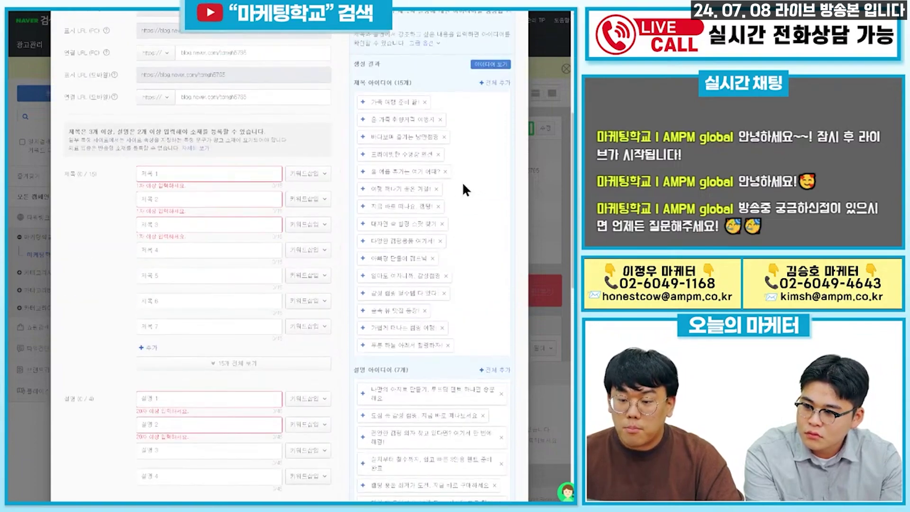
scroll(466, 204, "down", 1)
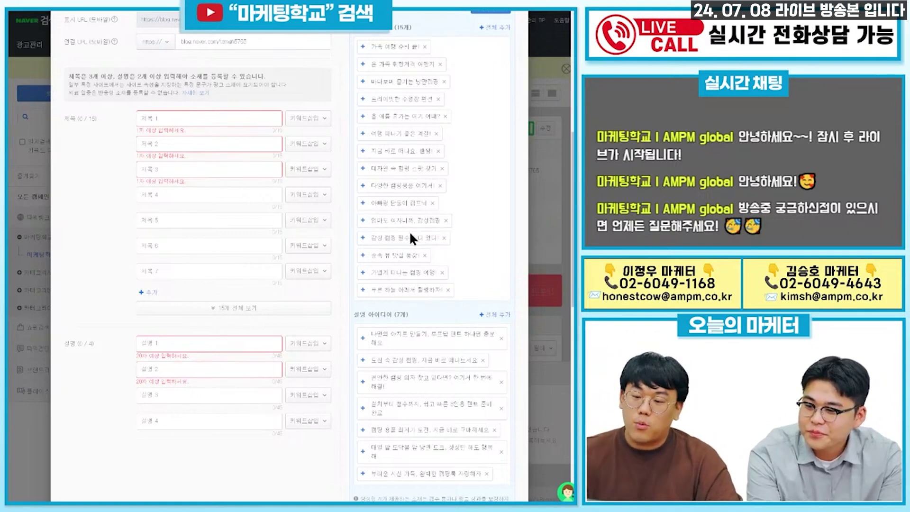
Add the AI idea 감성 캠핑 필수템 다 있다! as title 1 and pin it to the first title position
left_click(409, 232)
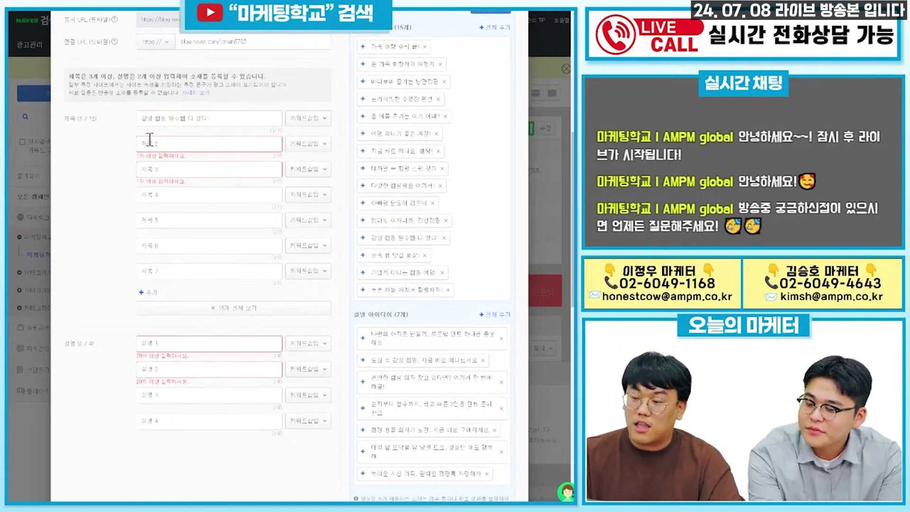
scroll(232, 138, "up", 1)
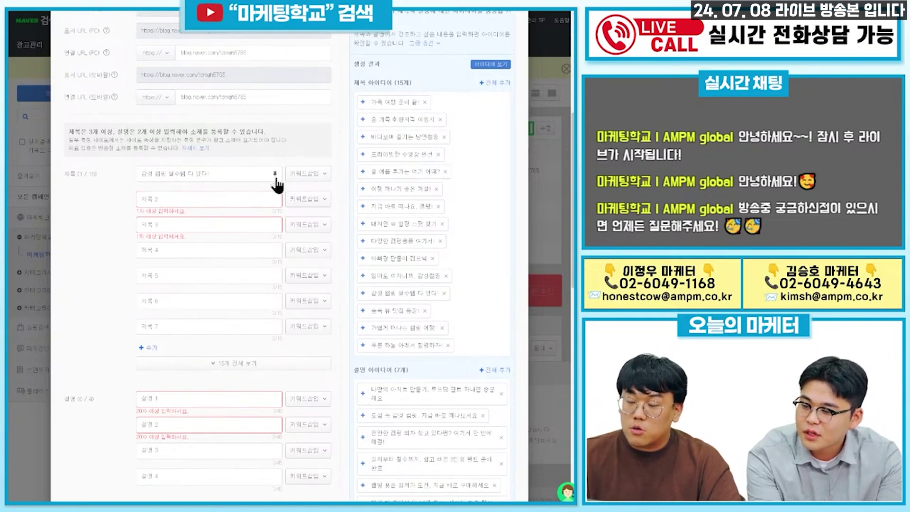
left_click(275, 174)
left_click(274, 174)
left_click(275, 174)
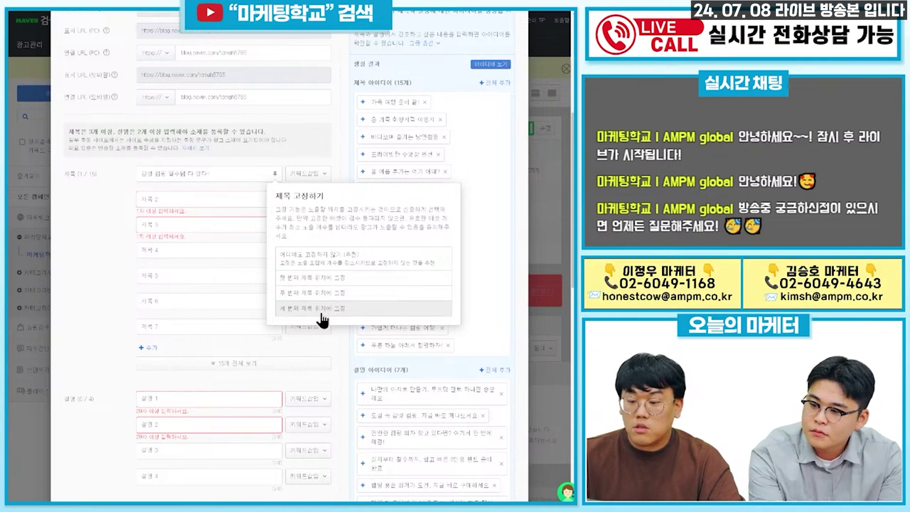
left_click(342, 279)
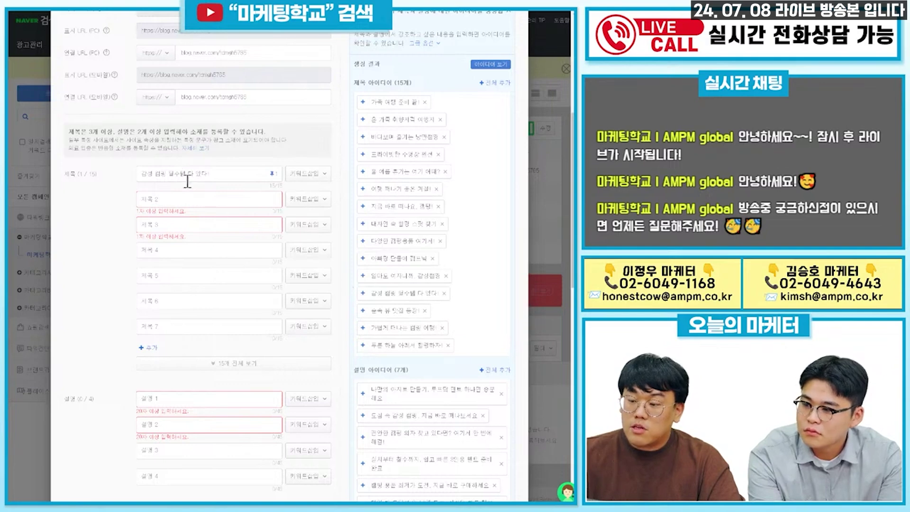
Try the AI ideas 프라이빗한 수영장 펜션 and 올 여름 휴가는 여기 어때? as titles 2 and 3, and clear both fields
left_click(398, 155)
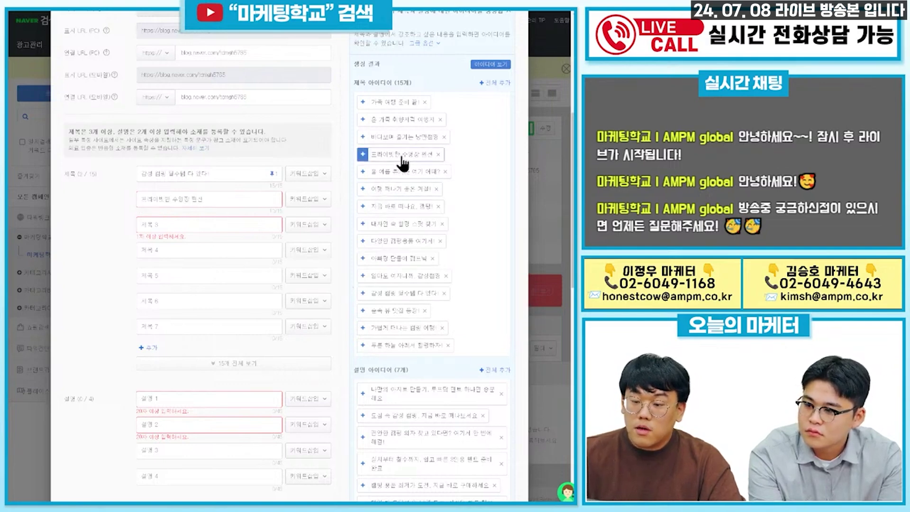
left_click(401, 170)
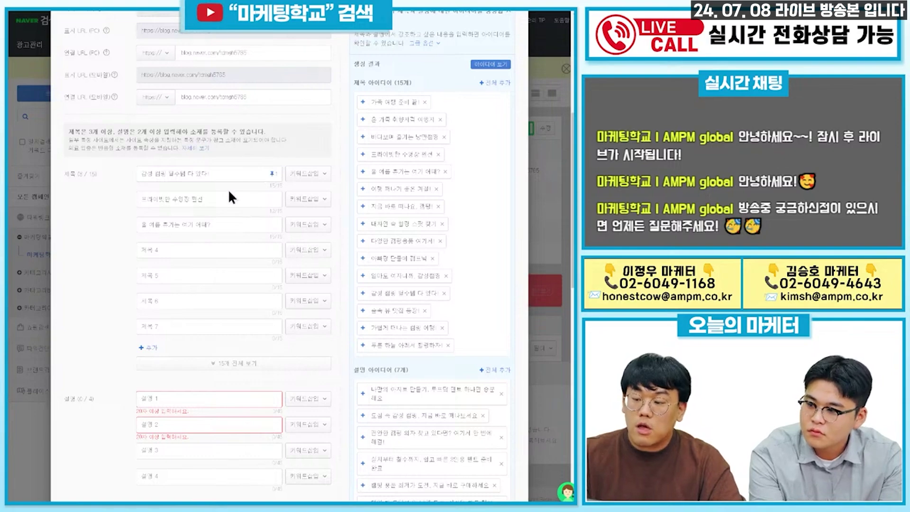
triple_click(171, 199)
key("BackSpace")
triple_click(154, 224)
key("BackSpace")
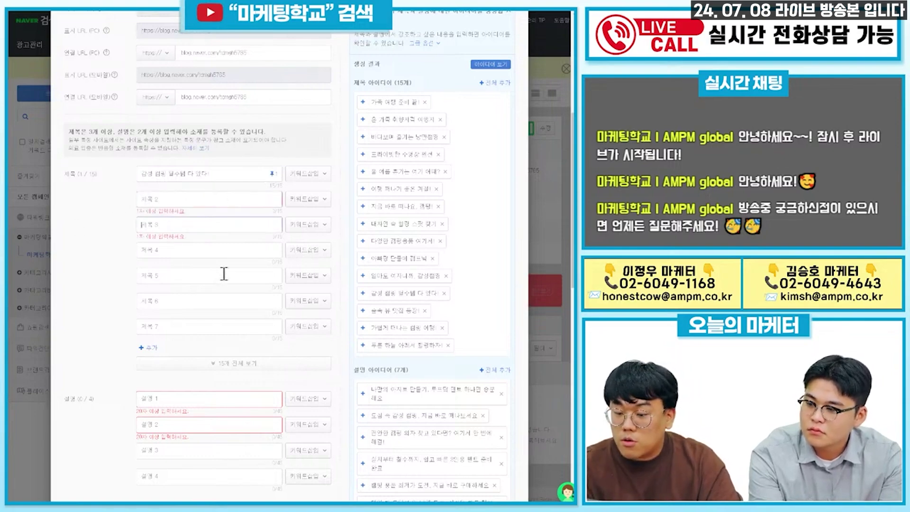
Add the AI description idea 도심 속 감성 캠핑, 지금 바로 떠나보세요 as description 1
scroll(223, 274, "down", 2)
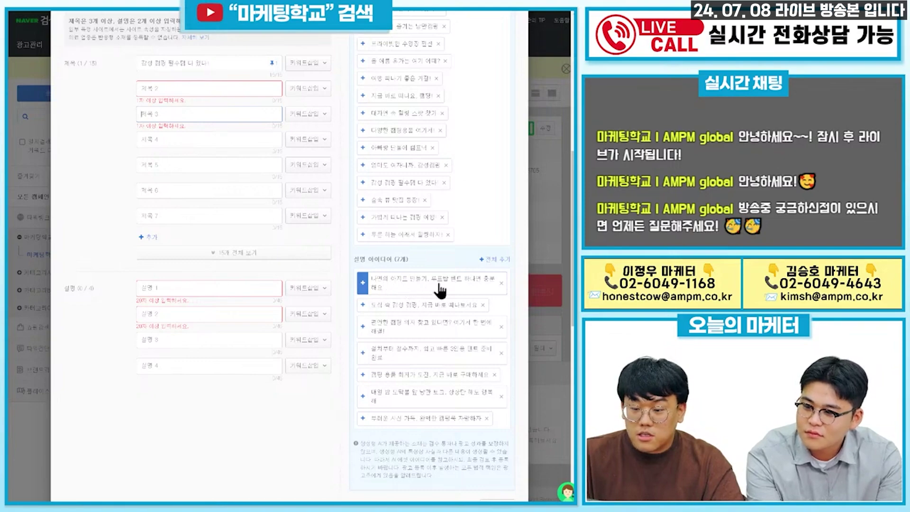
left_click(432, 313)
scroll(221, 233, "up", 2)
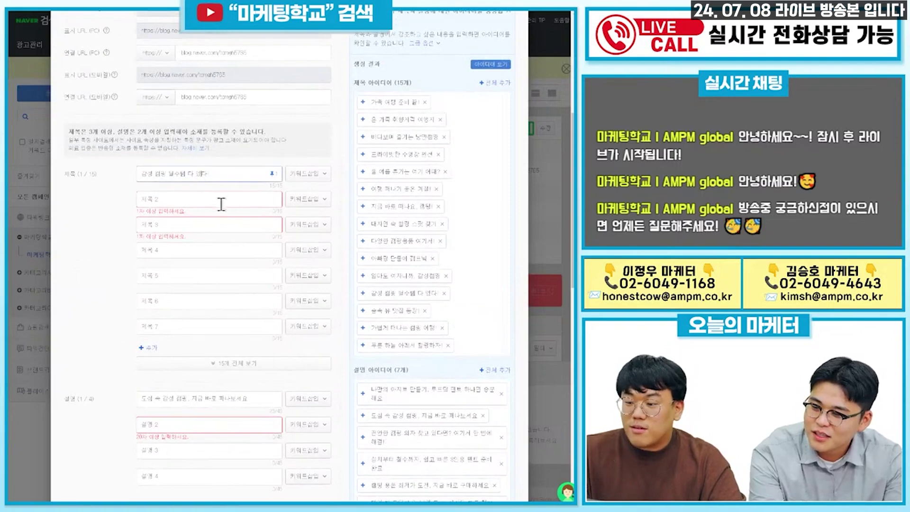
scroll(228, 197, "down", 3)
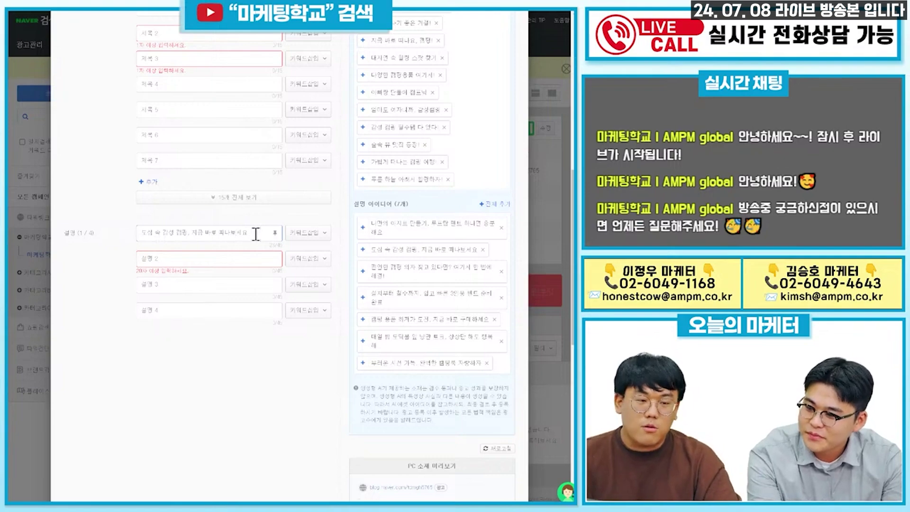
scroll(227, 235, "up", 1)
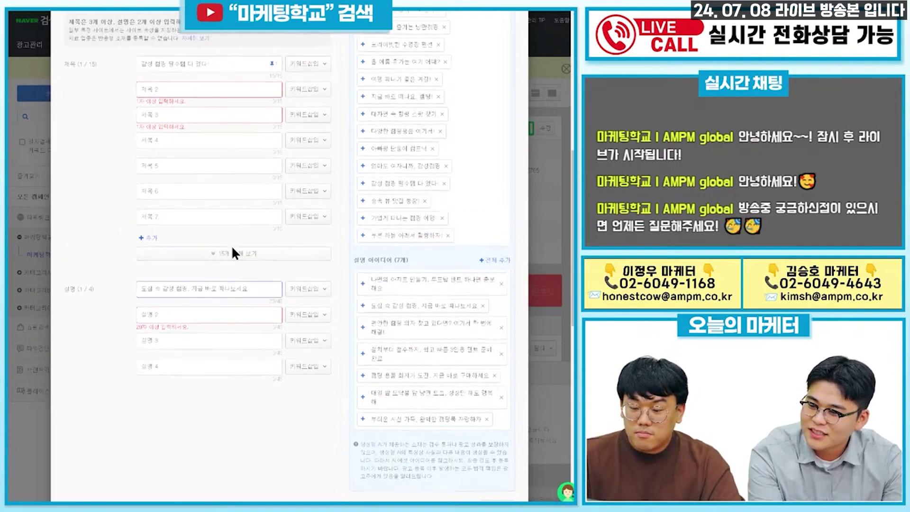
scroll(232, 247, "up", 2)
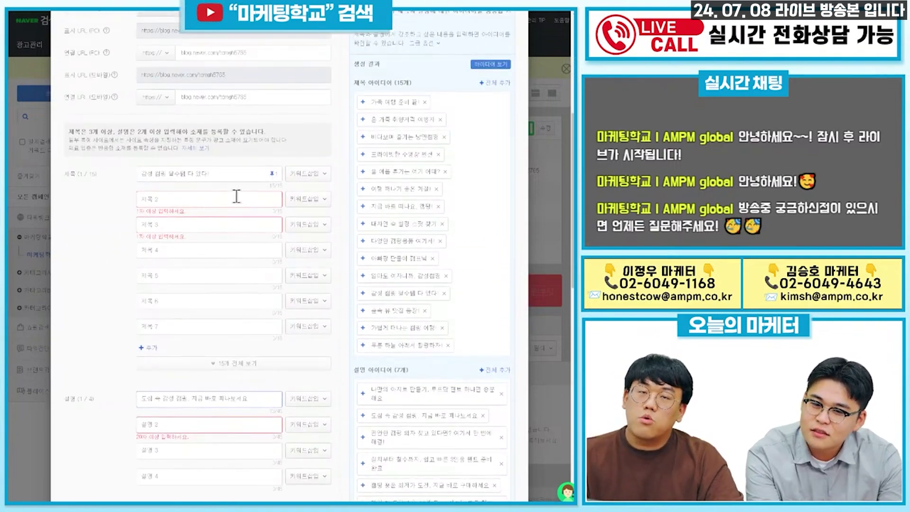
Open 키워드삽입 for description 2 and examine its explanation of the 대체키워드
scroll(351, 232, "down", 5)
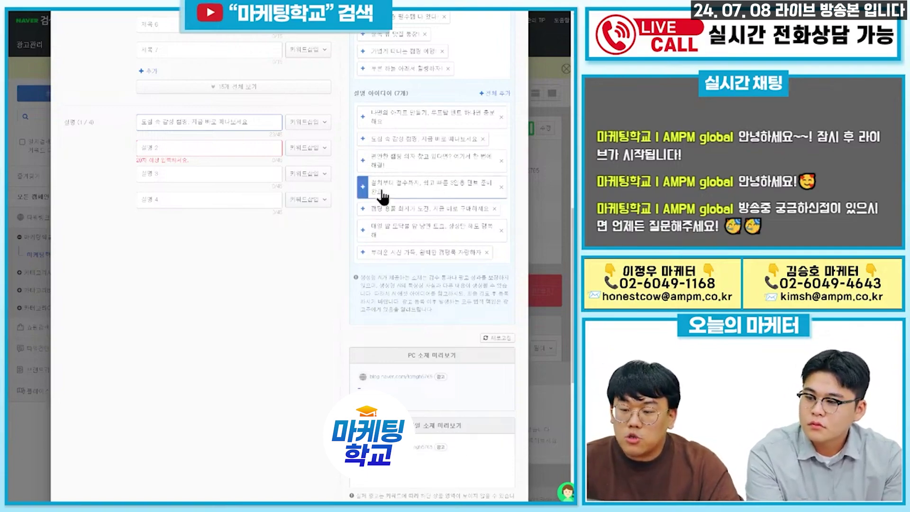
scroll(412, 203, "up", 1)
scroll(411, 203, "up", 4)
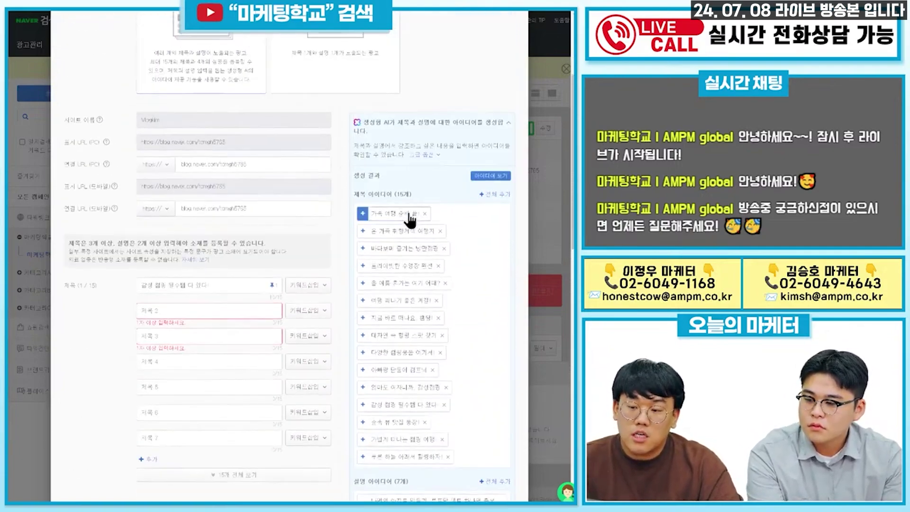
scroll(325, 223, "down", 3)
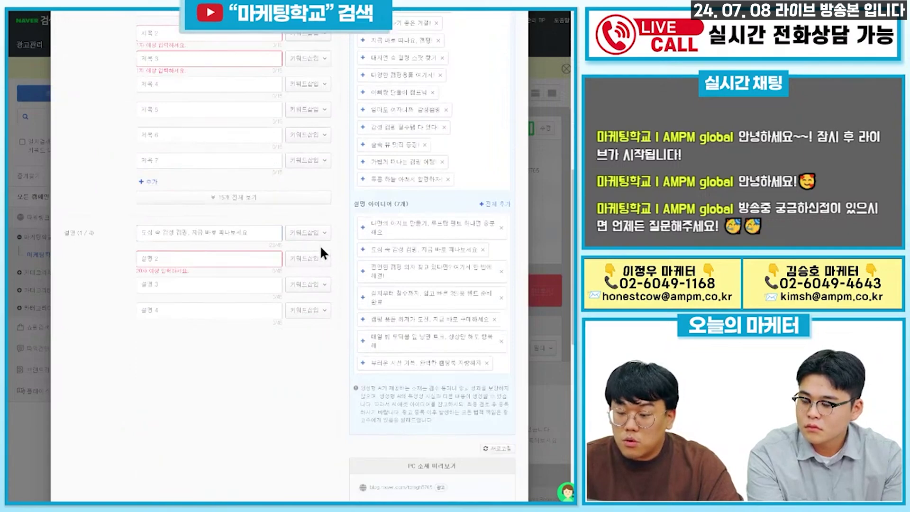
left_click(321, 259)
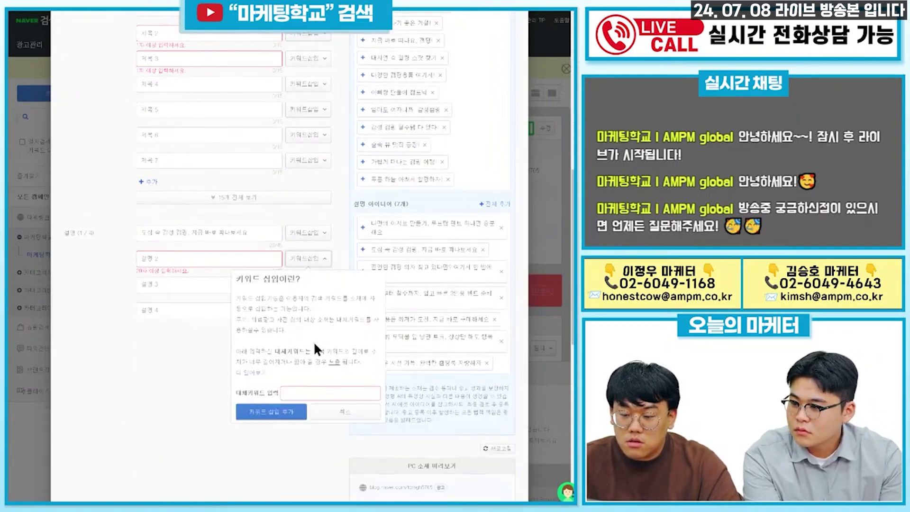
left_click(297, 390)
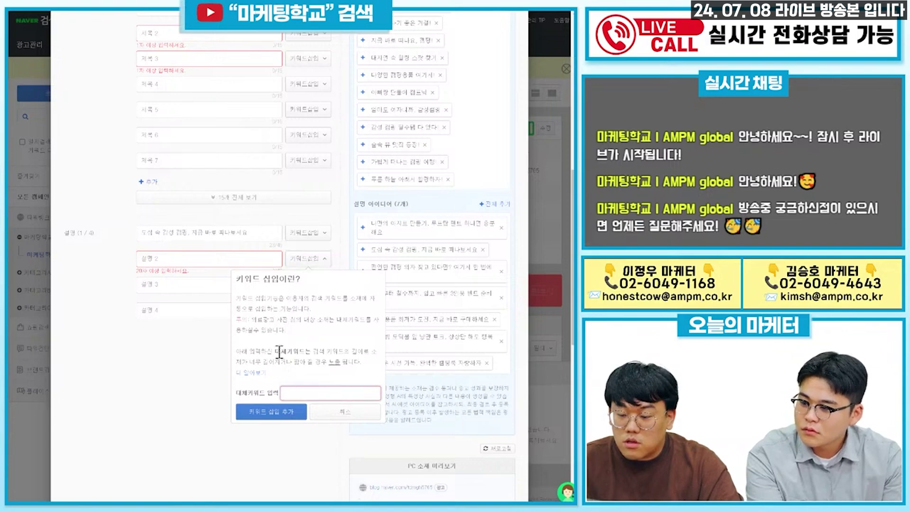
left_click_drag(276, 351, 306, 350)
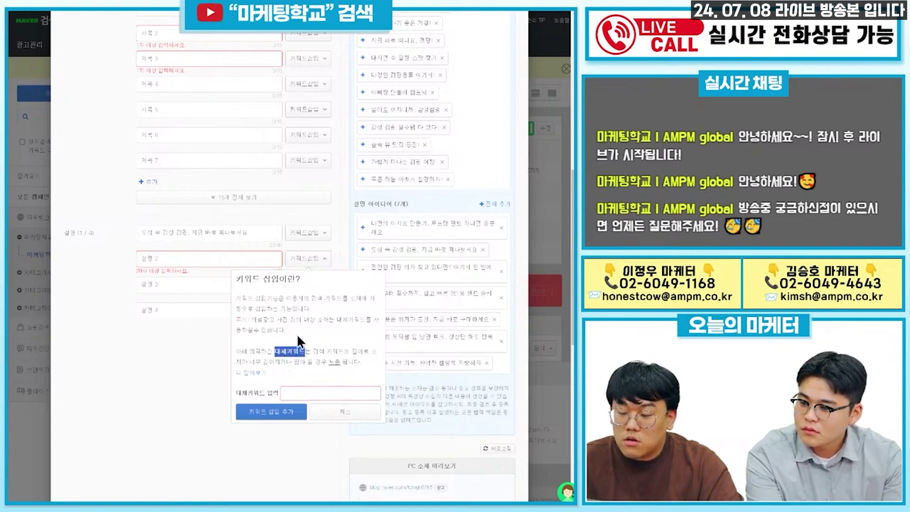
left_click(301, 392)
type("캠")
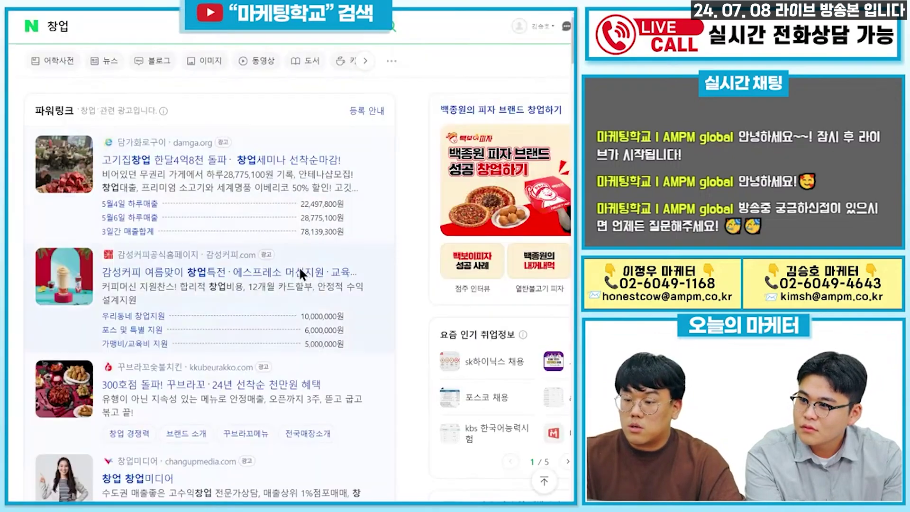
Show more 파워링크 ads for 창업, then search for 캠핑용품 and examine how its ads use the keyword
scroll(298, 265, "down", 5)
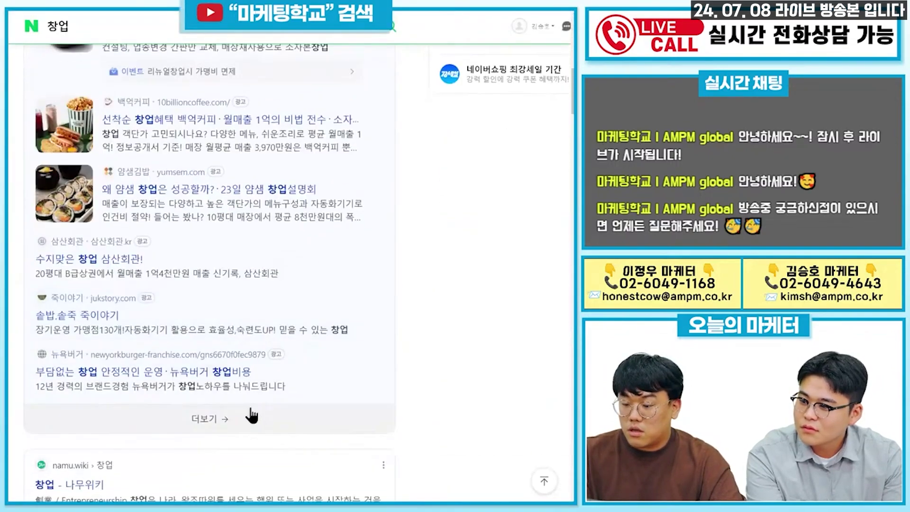
left_click(249, 416)
double_click(160, 28)
type("캠핑 ㅇ")
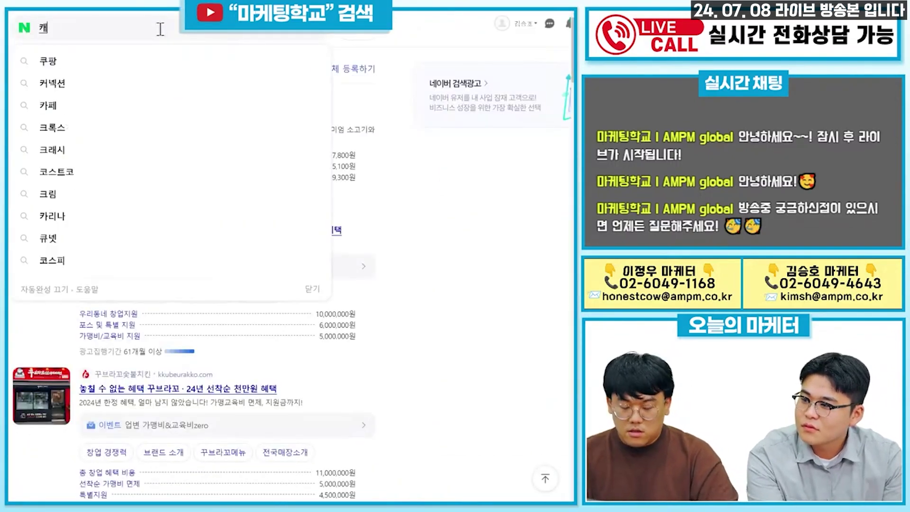
type("용품")
key("Return")
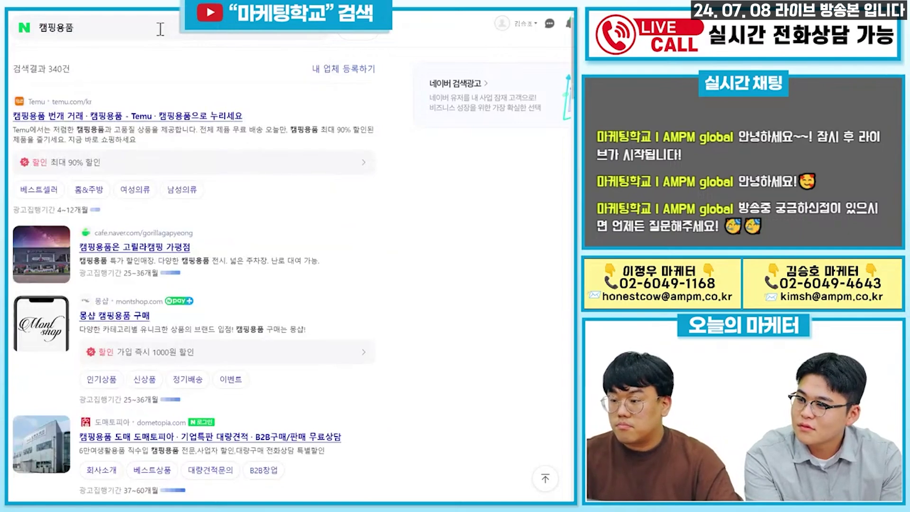
scroll(163, 64, "down", 3)
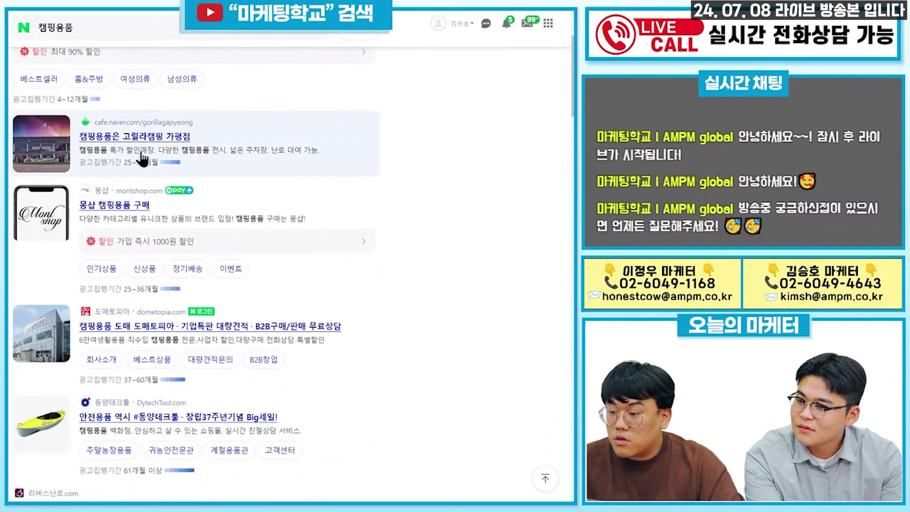
scroll(112, 173, "up", 1)
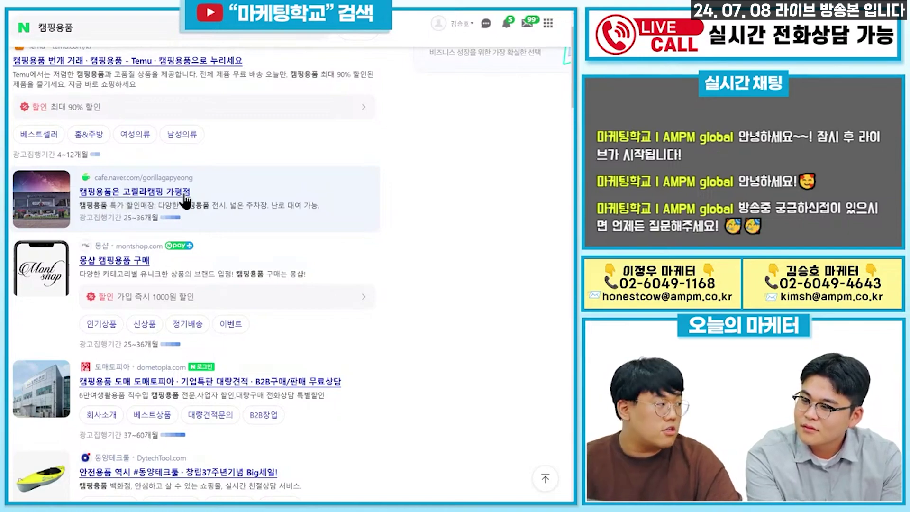
scroll(199, 144, "down", 3)
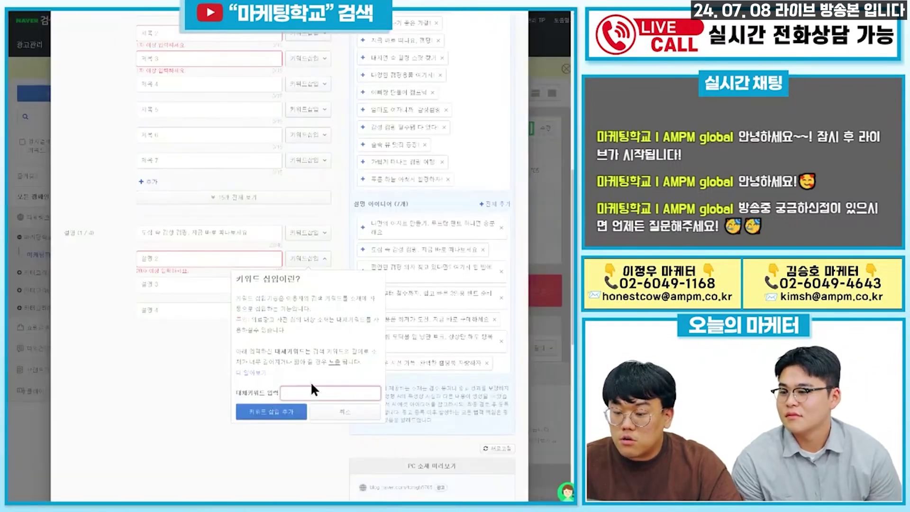
Insert a keyword placeholder with 대체키워드 캠핑용품 in description 2, and add the text 도심 속 감성 캠핑, 지금 바로 떠나보세요 copied from description 1
type("감성 충전")
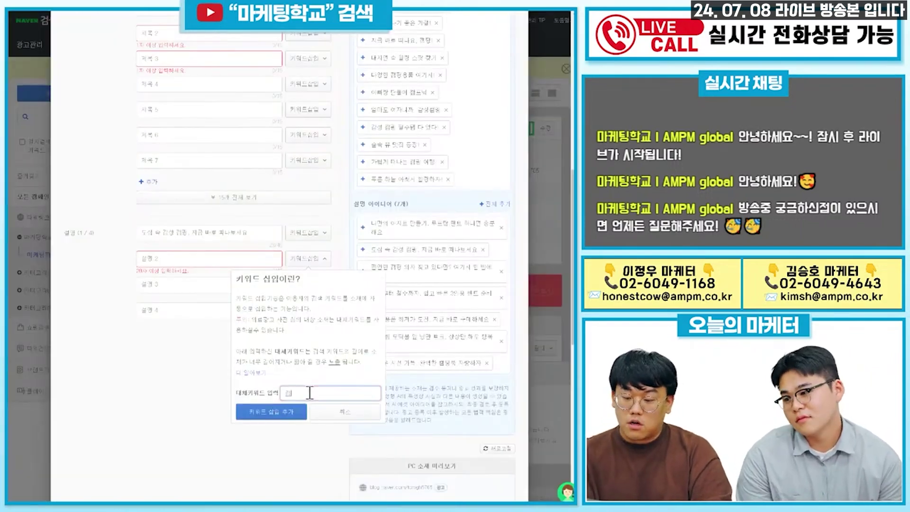
left_click(284, 412)
left_click_drag(193, 237, 141, 235)
left_click(220, 256)
type("도심 속 감성 캠핑, 지금 바로 떠나보세요")
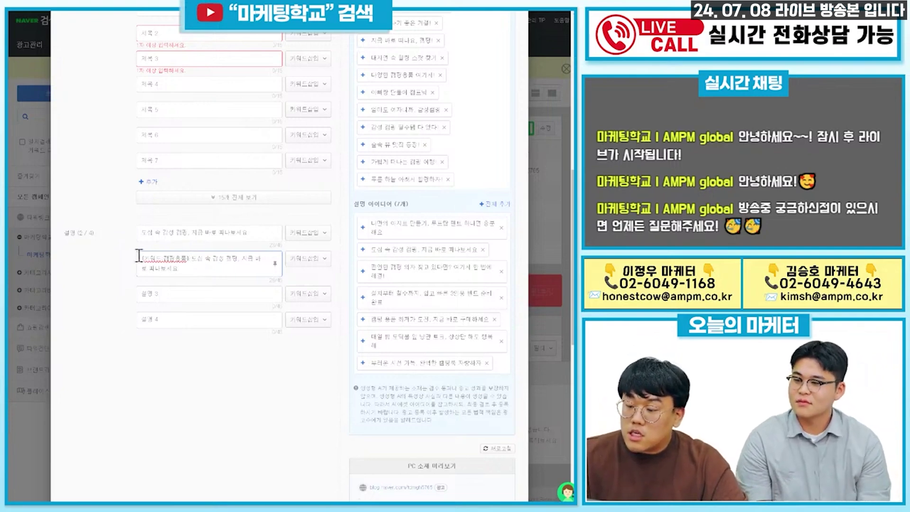
Review the 캠핑용품 keyword placeholder and the title fields, and close the new 소재 without saving
left_click_drag(139, 258, 189, 258)
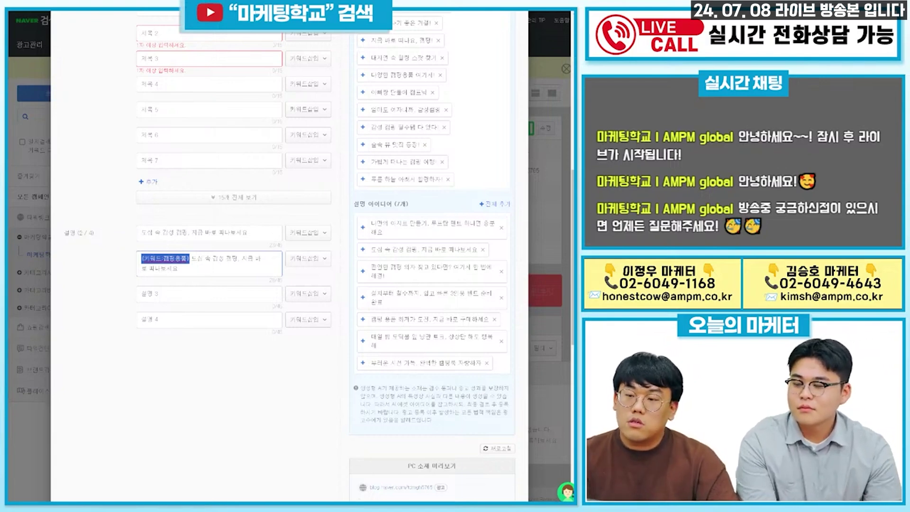
key("alt+Tab")
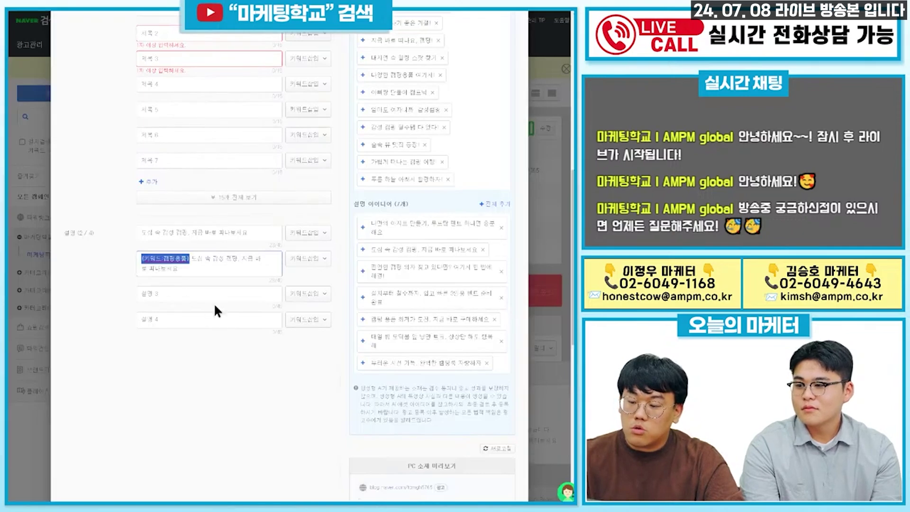
scroll(221, 294, "up", 2)
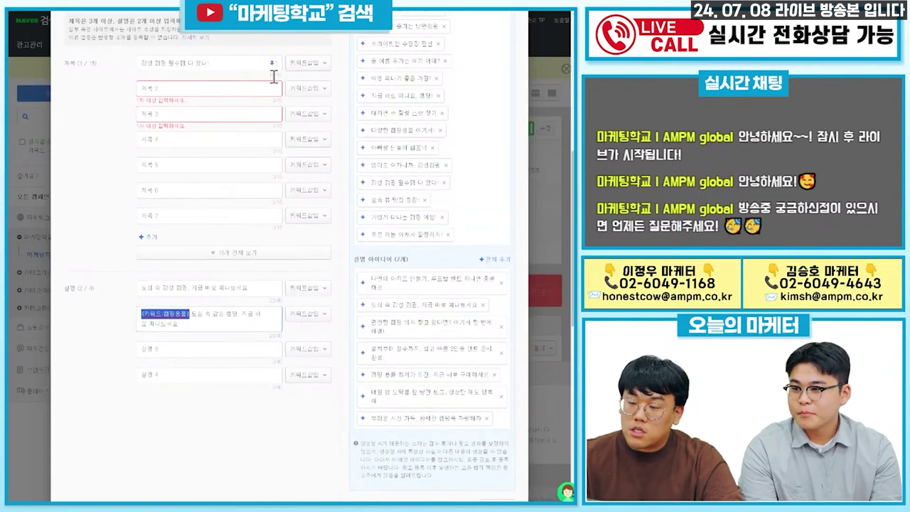
left_click(186, 86)
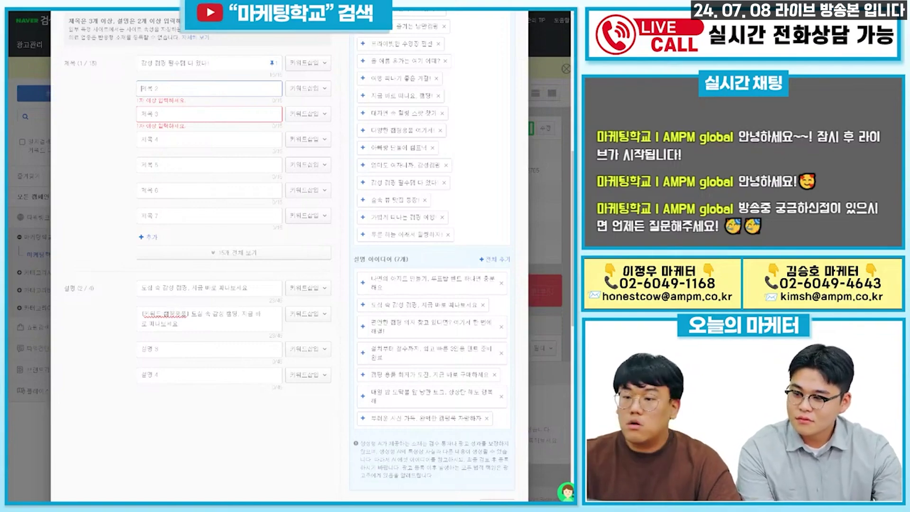
key("alt+Tab")
key("alt+Tab")
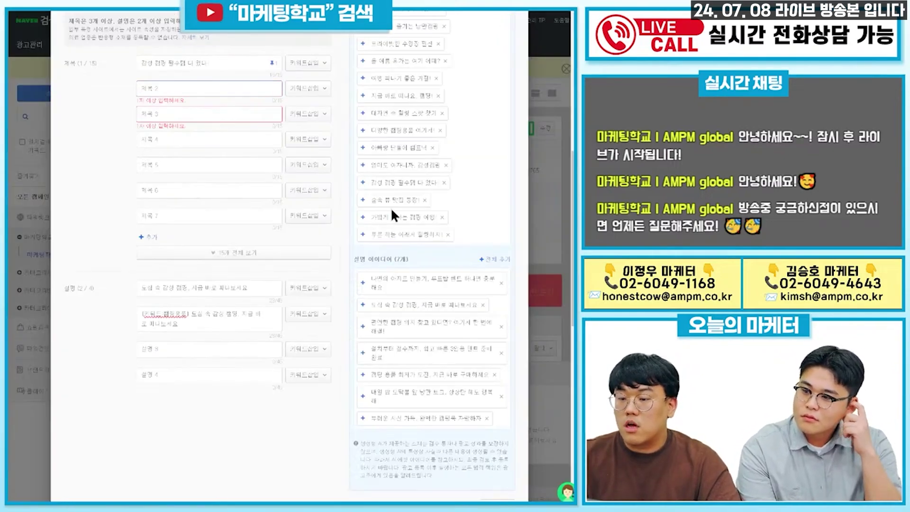
scroll(390, 206, "up", 10)
left_click(516, 32)
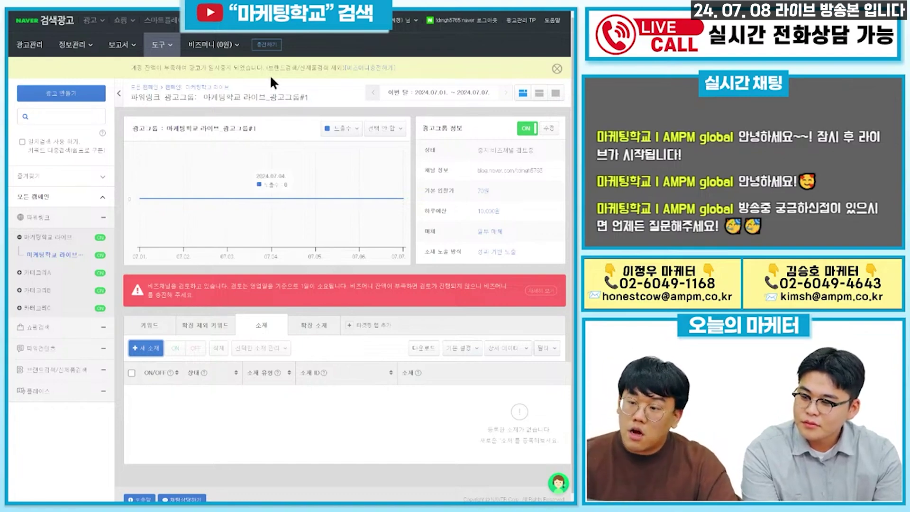
Examine the images and extra links of the 파워링크 ads in the 창업 search results, and return to the ad group
key("ctrl+Tab")
scroll(288, 153, "up", 8)
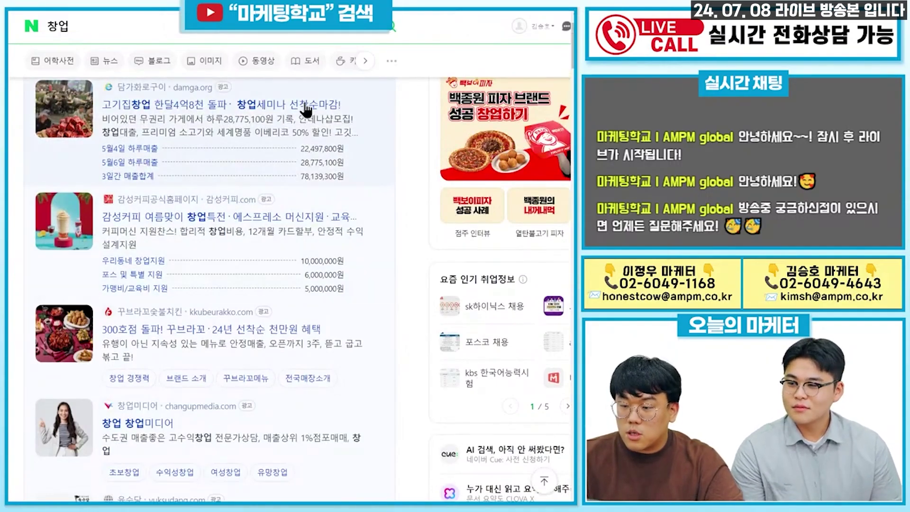
scroll(308, 372, "down", 1)
scroll(302, 294, "down", 2)
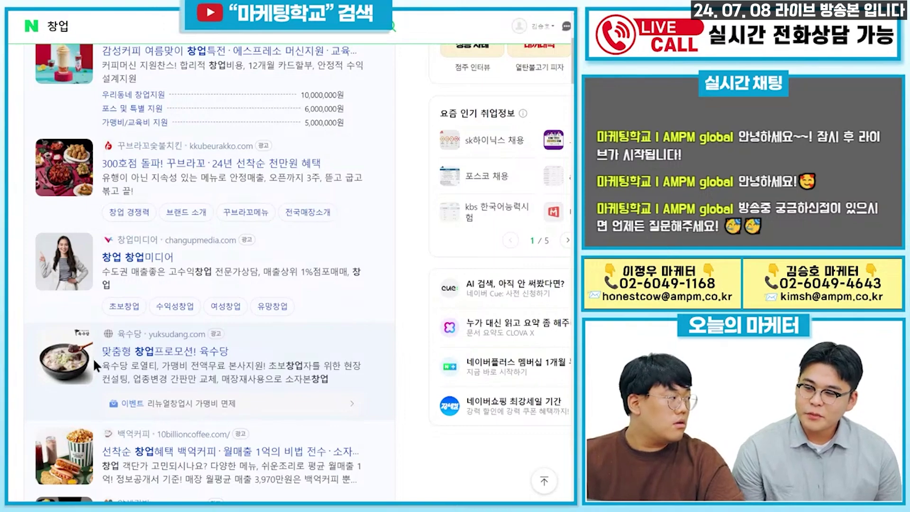
key("ctrl+Tab")
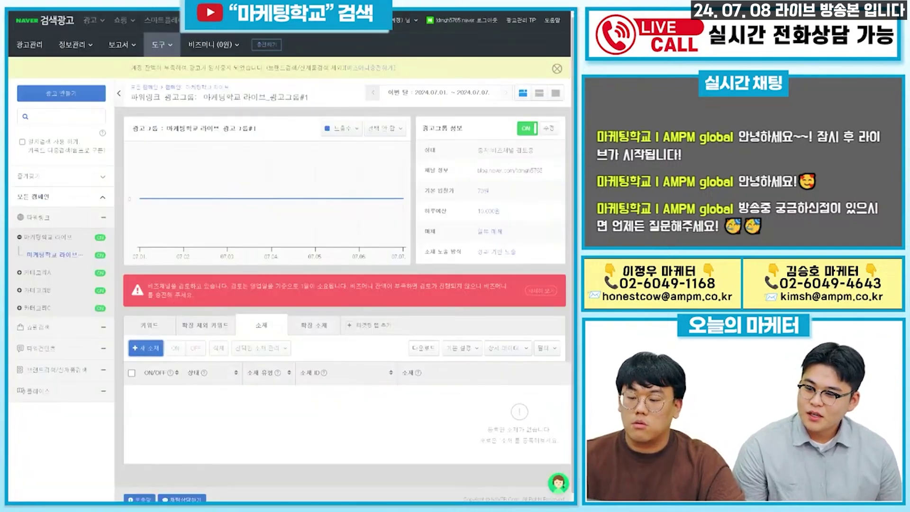
Open the ad group's 확장 소재 and start a new 파워링크 이미지 extension
left_click(316, 326)
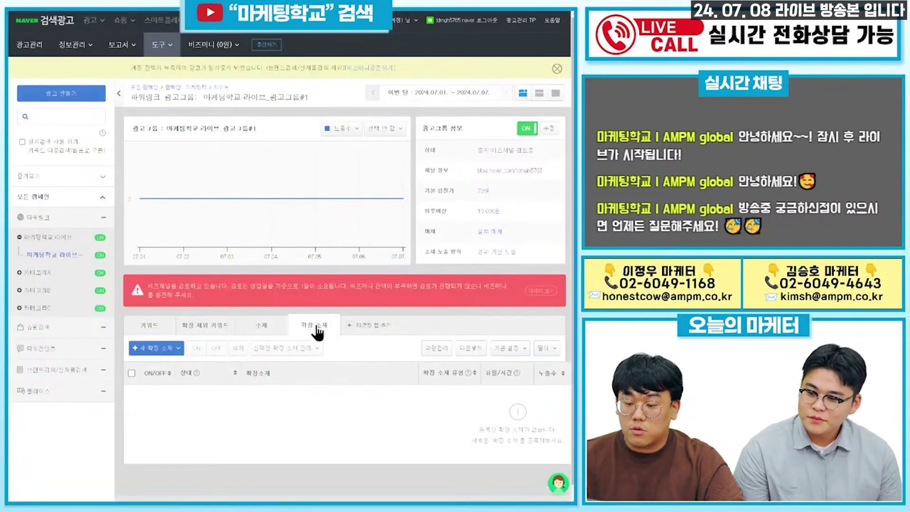
scroll(327, 322, "down", 1)
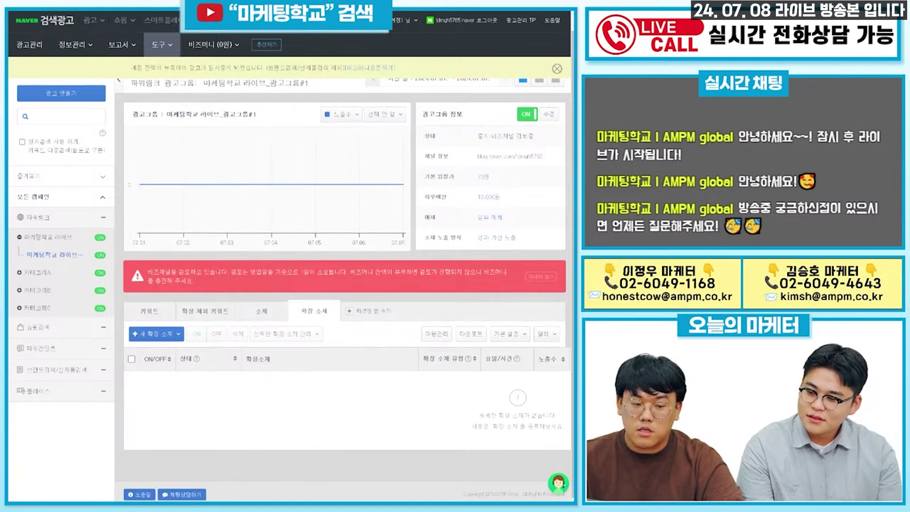
left_click(148, 334)
scroll(157, 351, "down", 1)
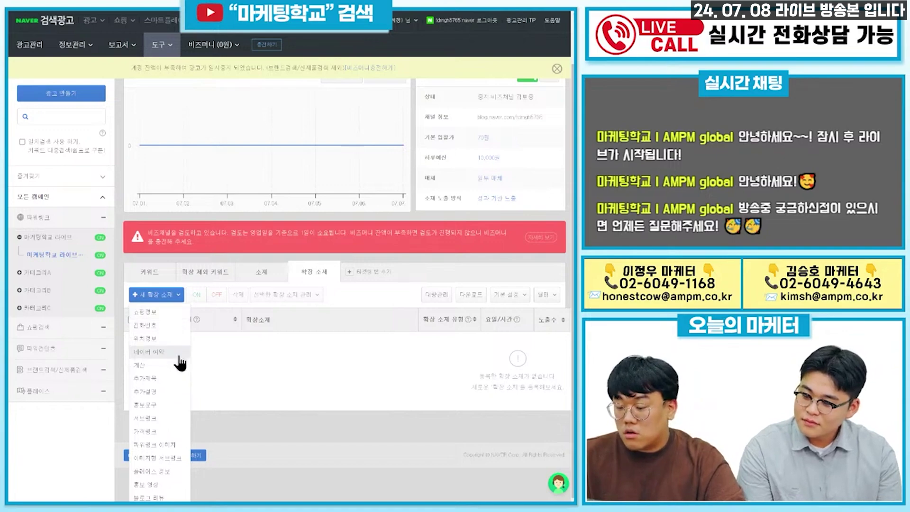
left_click(171, 446)
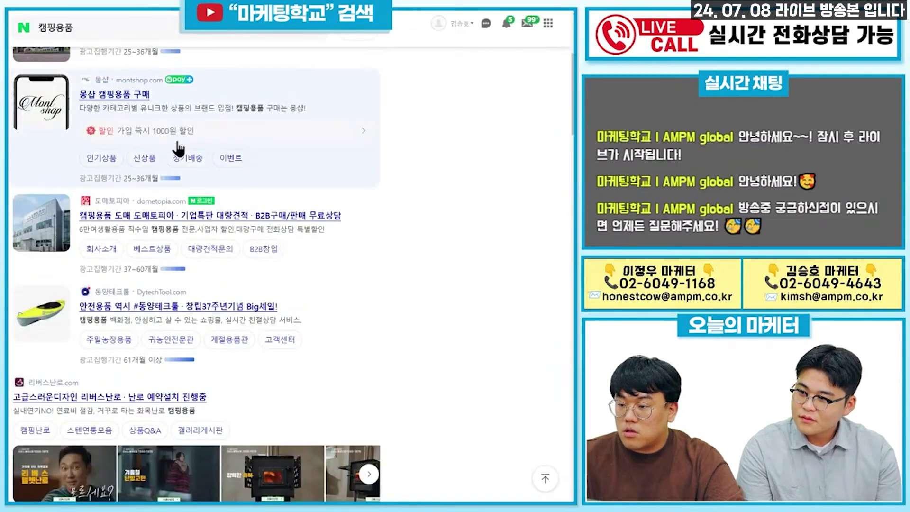
Examine the images and link extensions of the 파워링크 ads in the 캠핑용품 search results
scroll(180, 147, "up", 2)
scroll(180, 144, "down", 2)
scroll(180, 144, "down", 1)
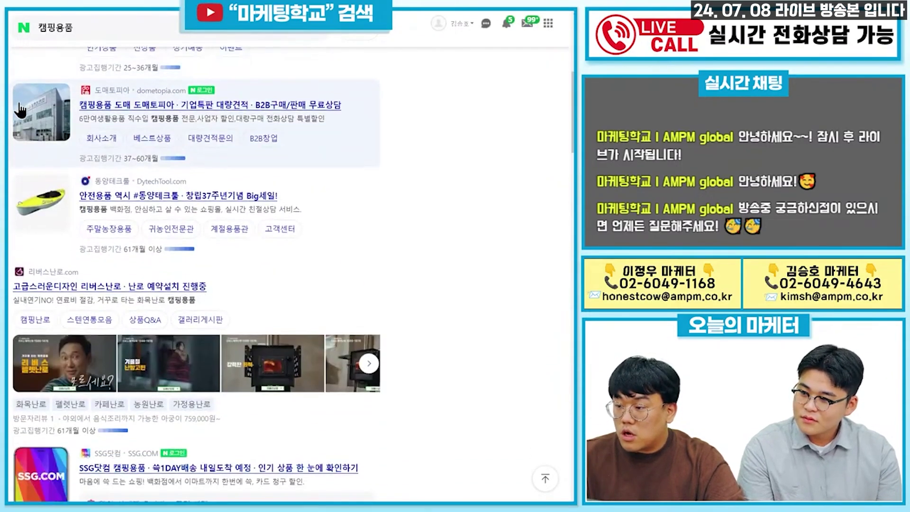
scroll(114, 137, "down", 1)
scroll(114, 138, "down", 10)
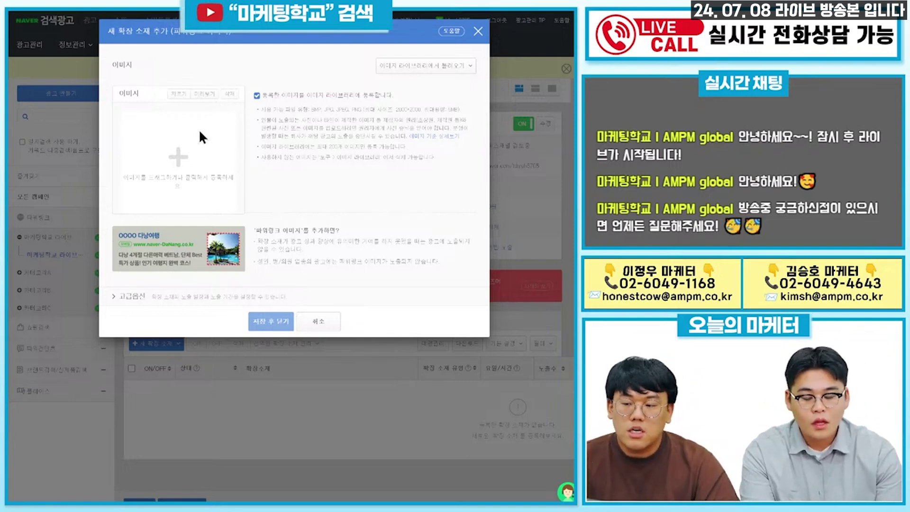
Cancel the 파워링크 이미지 extension and open a new 추가제목 extension for the ad group
left_click(316, 321)
left_click(156, 343)
scroll(237, 339, "down", 1)
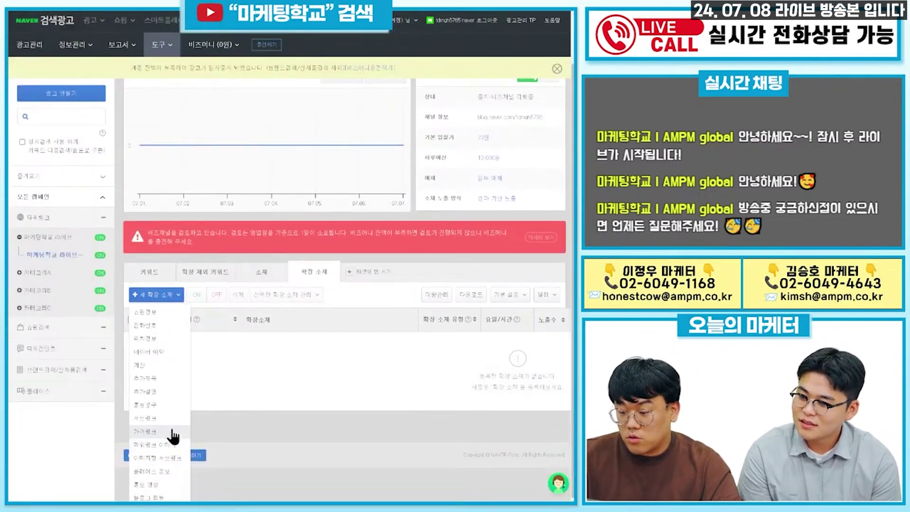
left_click(174, 379)
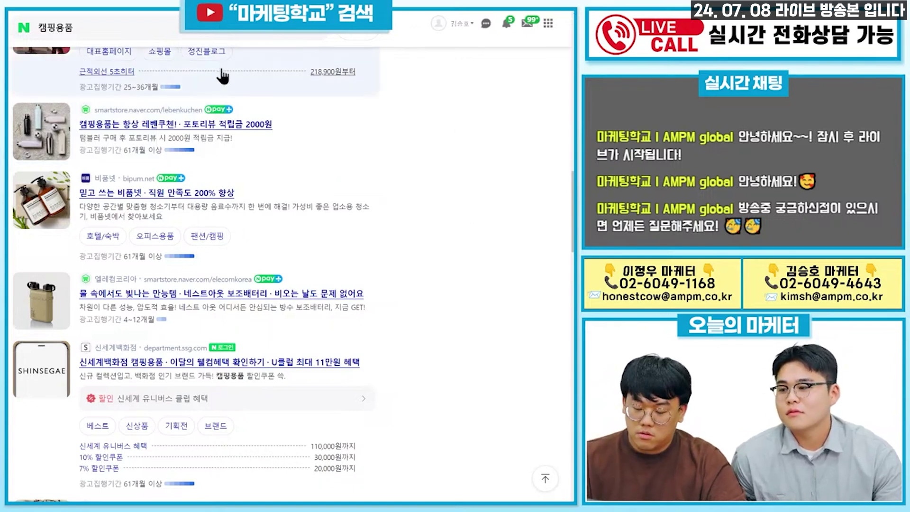
Examine the titles of the 파워링크 ads in the 캠핑용품 search results, marking the lebenkuchen ad
mouse_move(225, 110)
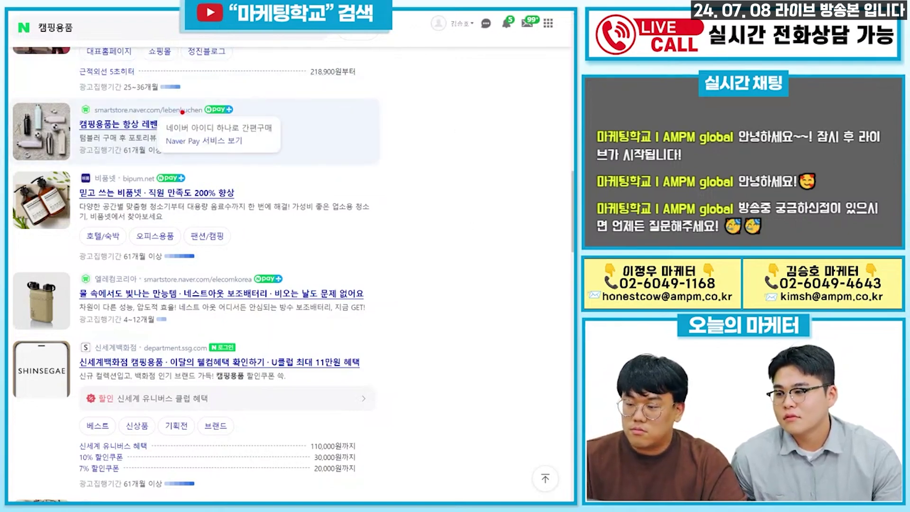
left_click_drag(177, 108, 292, 145)
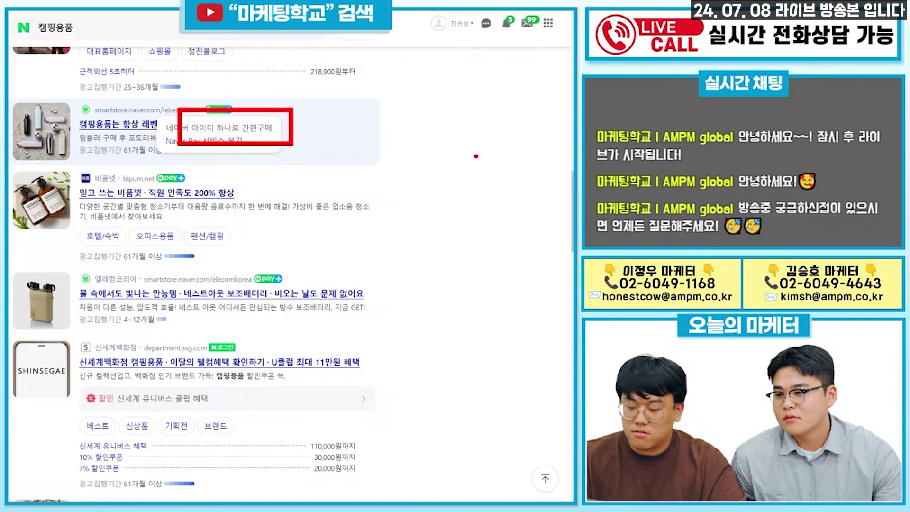
key("Escape")
mouse_move(235, 138)
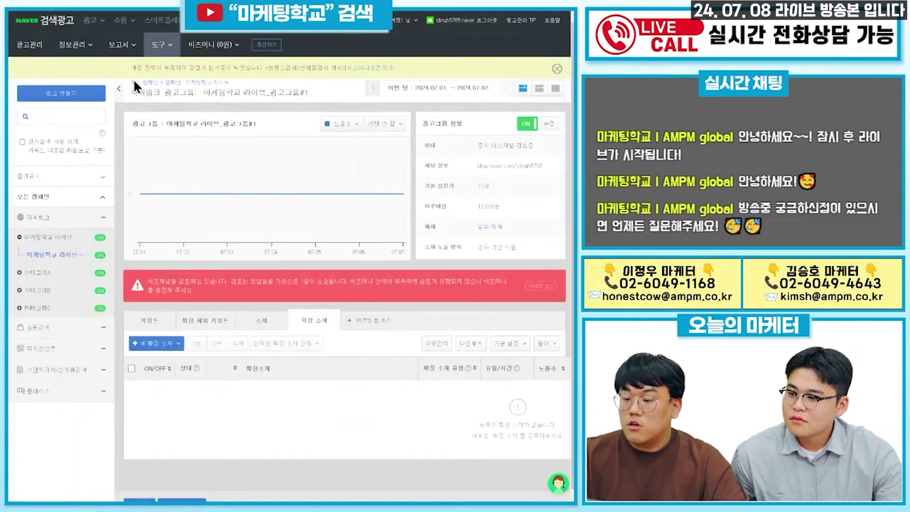
Review the form for a new 추가설명 extension, including its description field, and cancel without saving
left_click(157, 343)
scroll(175, 374, "down", 1)
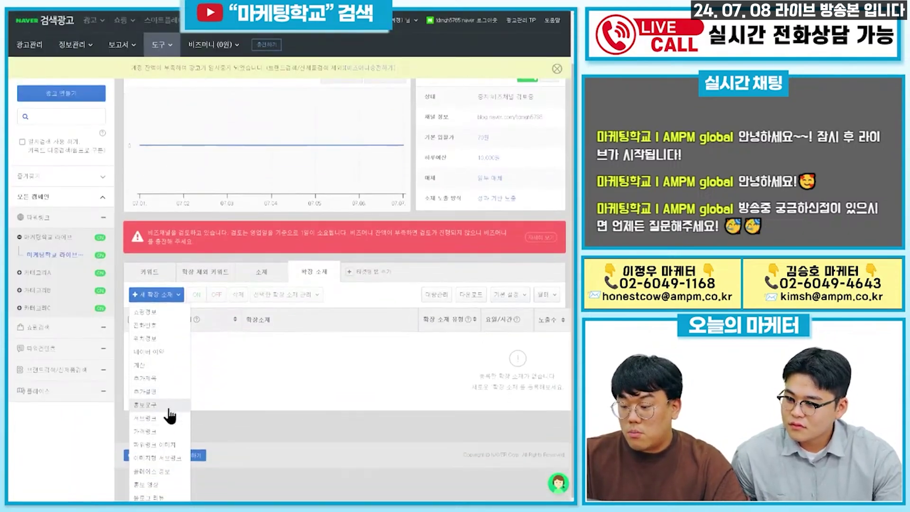
left_click(172, 393)
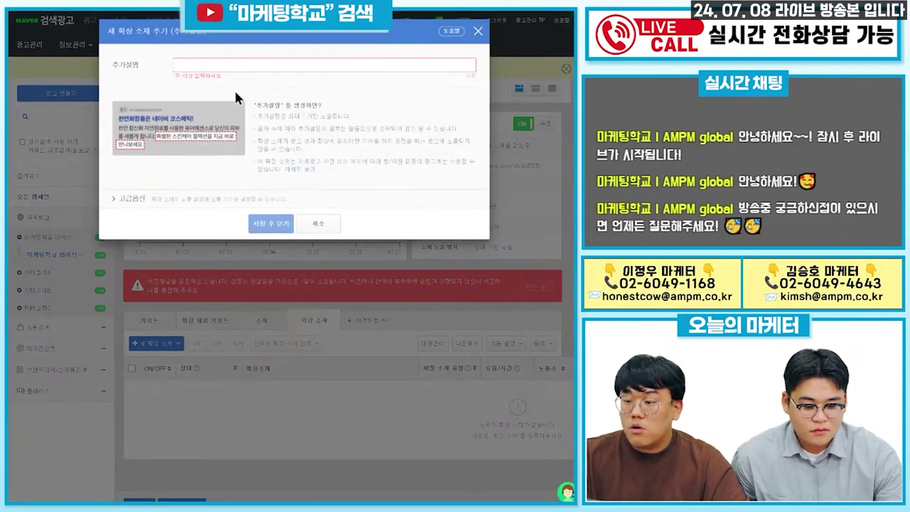
left_click(264, 65)
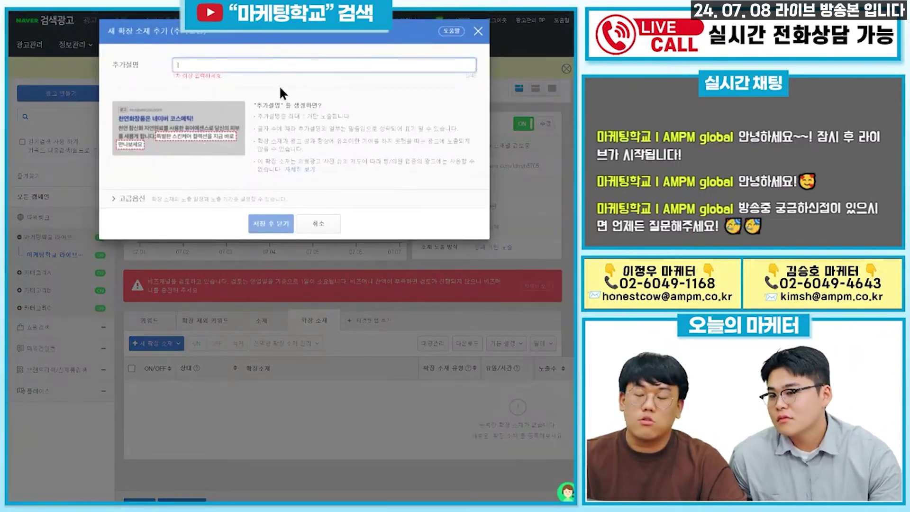
left_click(318, 223)
Review the price name, price and URL fields of a new 가격링크 extension, and close it without saving
left_click(178, 343)
scroll(294, 380, "down", 1)
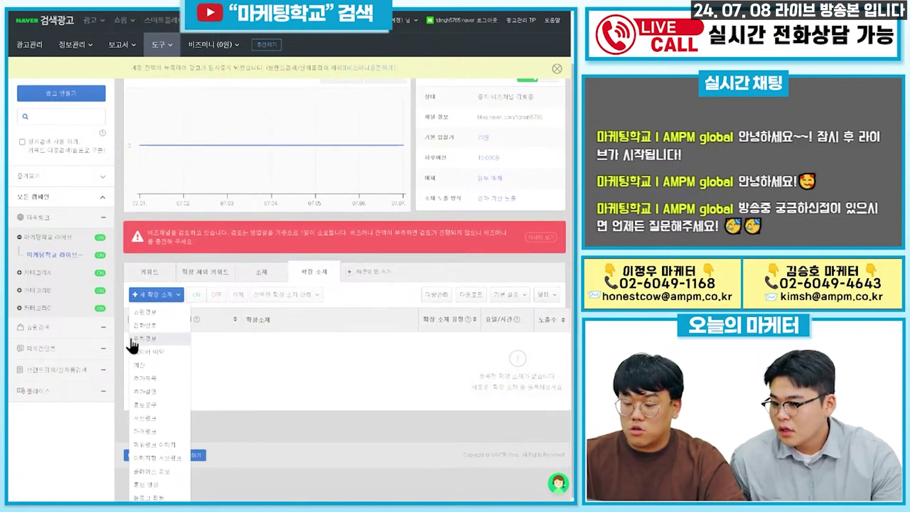
left_click(159, 432)
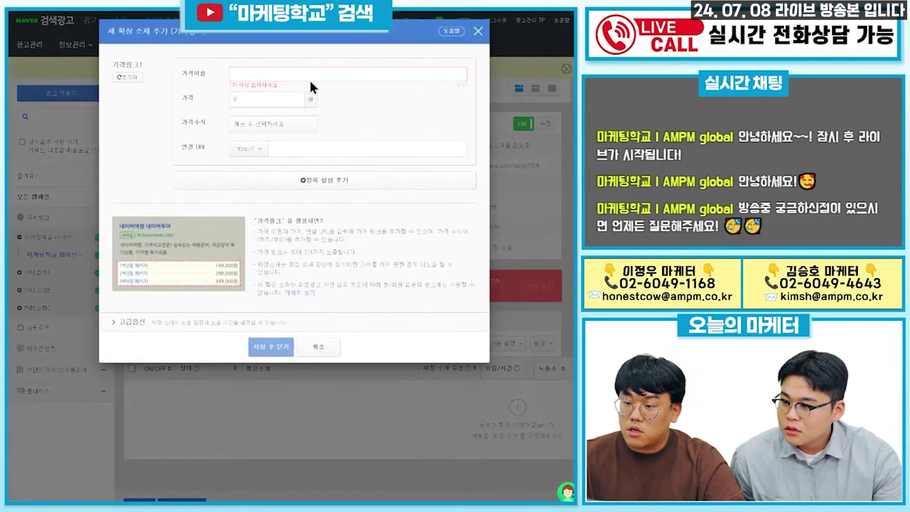
left_click(309, 76)
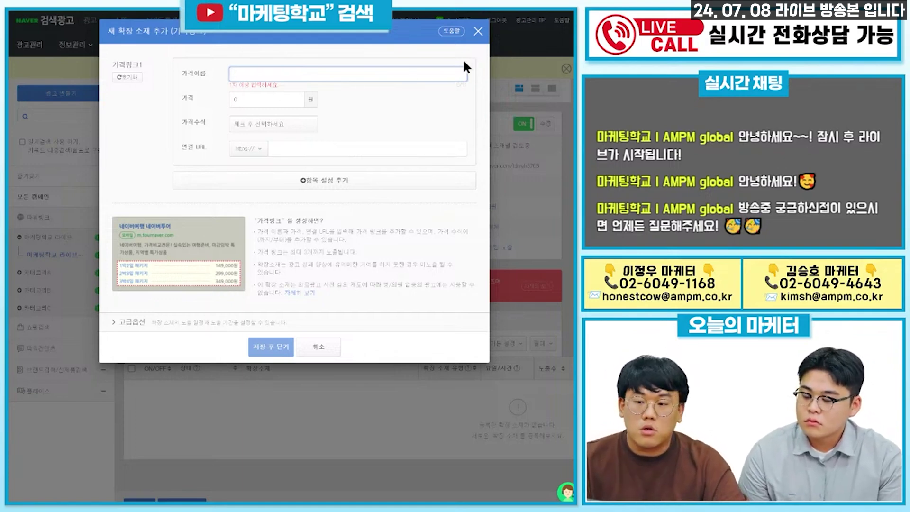
left_click(478, 33)
Try out a 홍보문구 extension with type 추가선물증정 and a description about a 증정 gift, and close it without saving
left_click(178, 344)
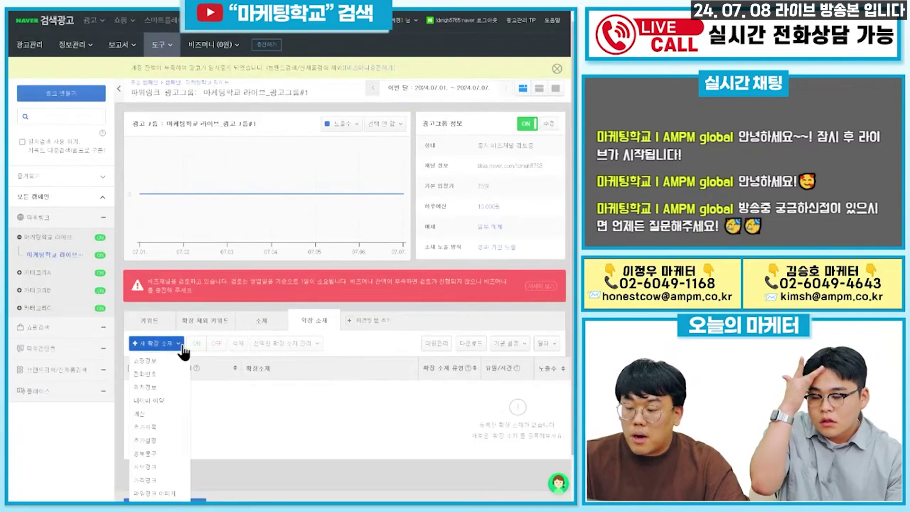
scroll(156, 474, "down", 1)
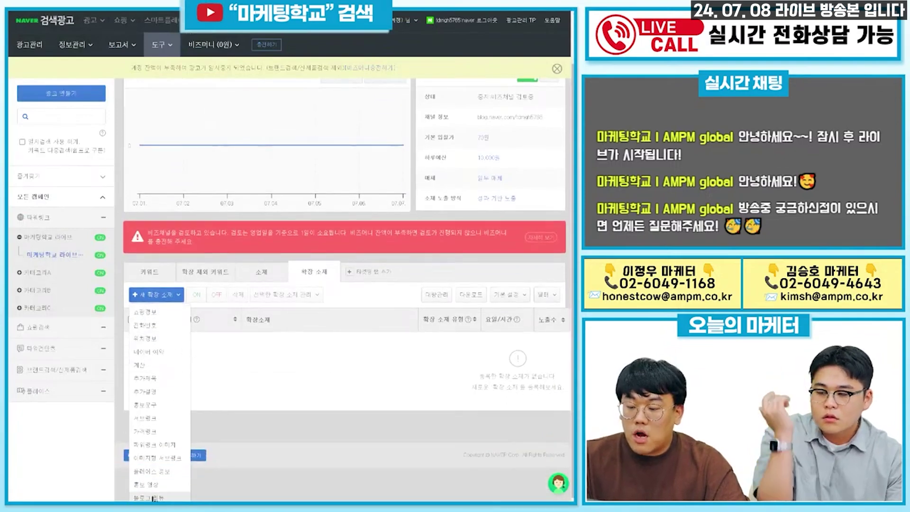
left_click(165, 405)
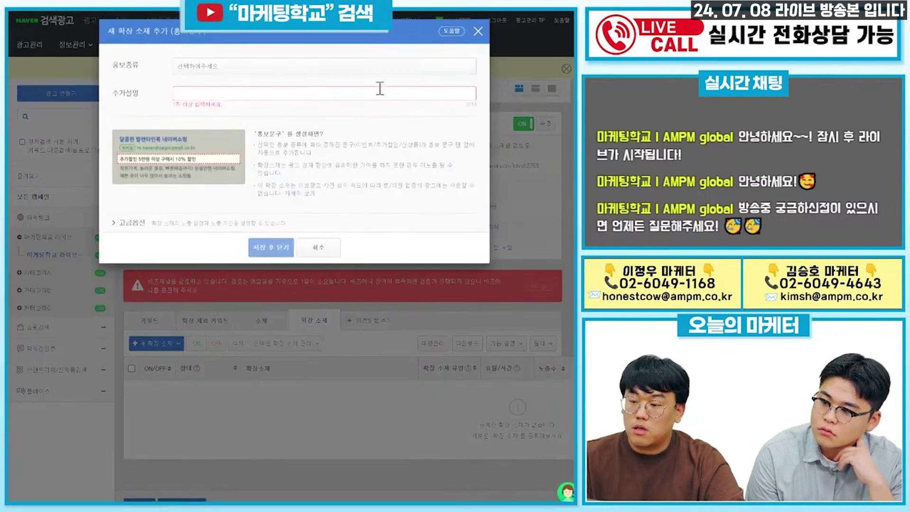
left_click(374, 69)
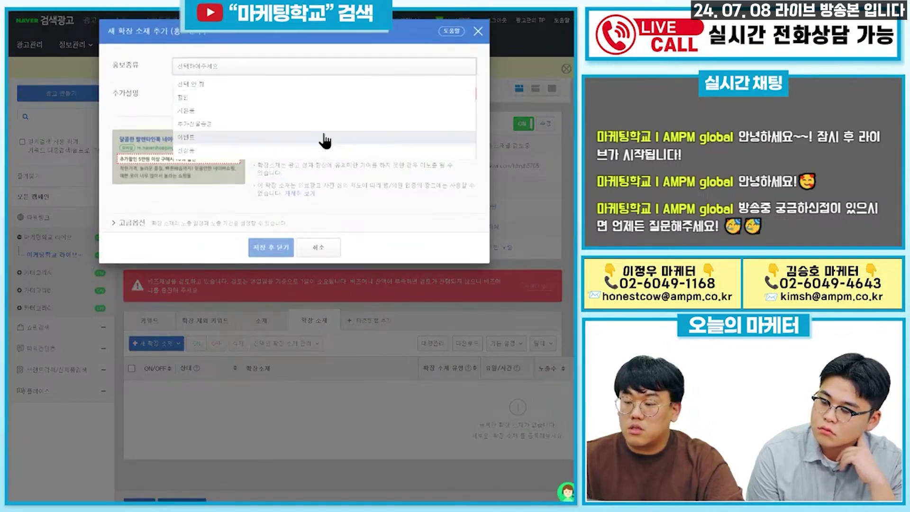
left_click(320, 124)
left_click(330, 92)
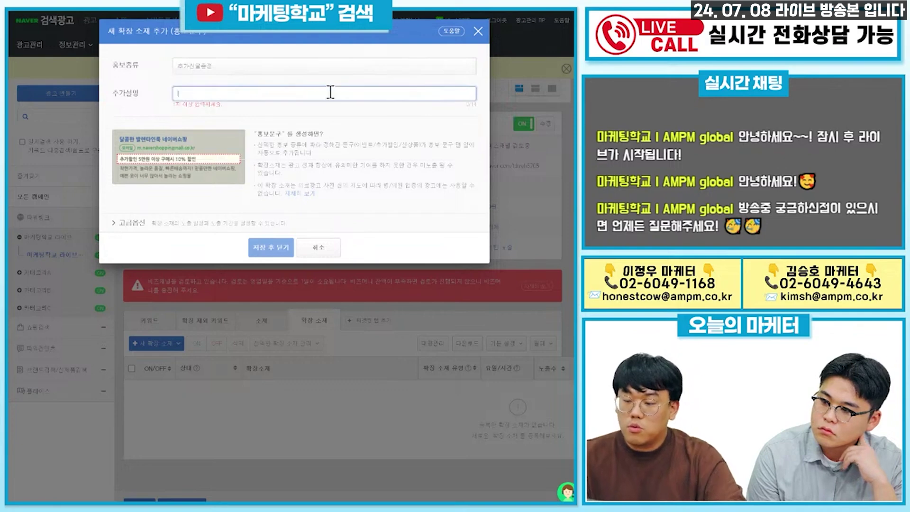
type("컨트사인 ~~")
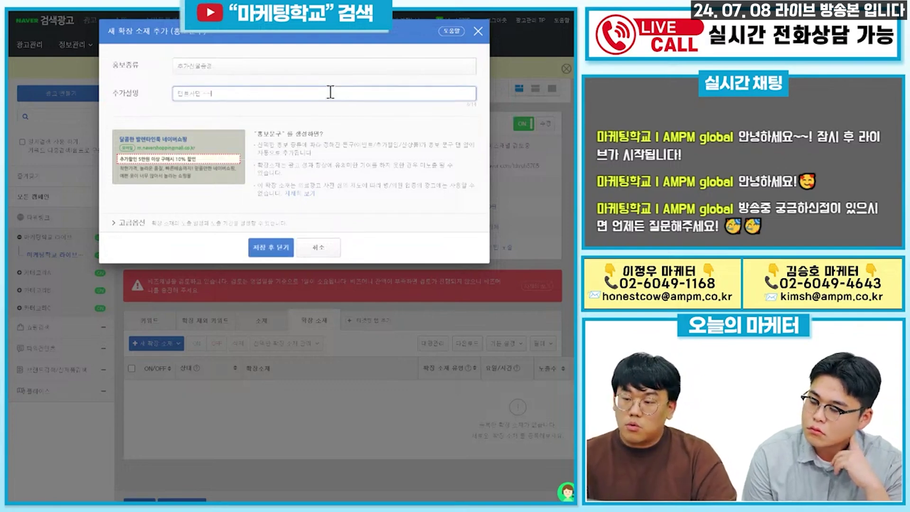
type(" 증정!!")
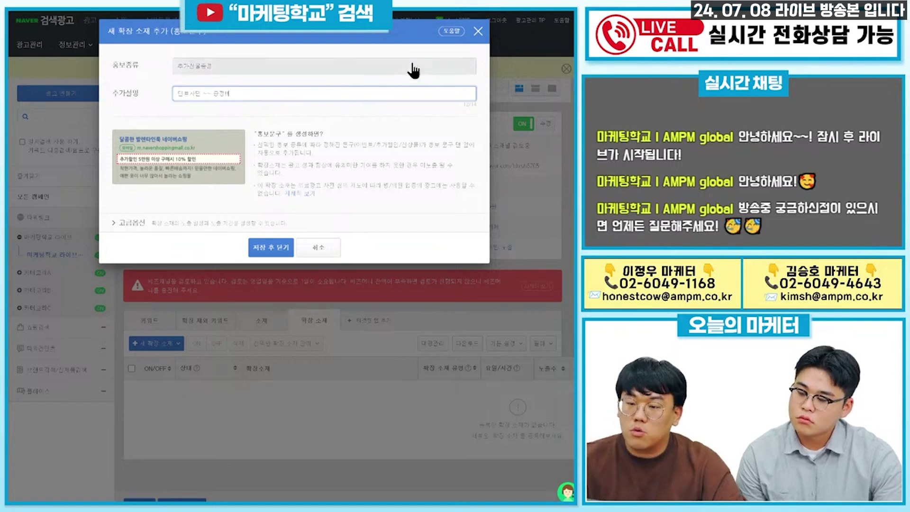
left_click(479, 33)
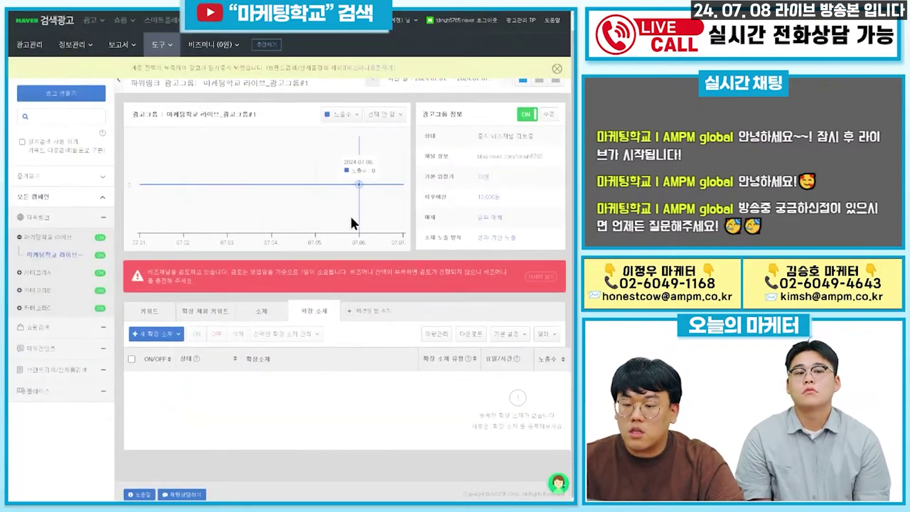
Review the 쇼핑정보 extension's smart store URL requirement and preview, and cancel without saving
left_click(178, 334)
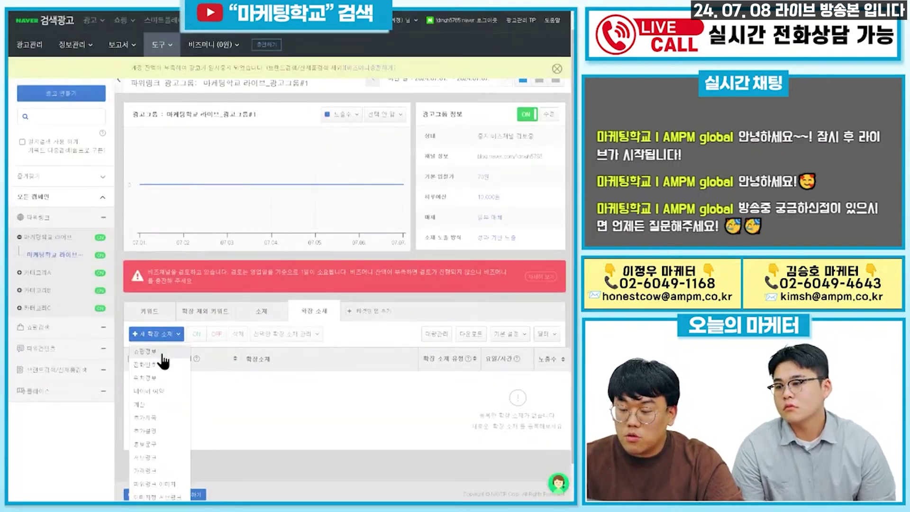
left_click(161, 352)
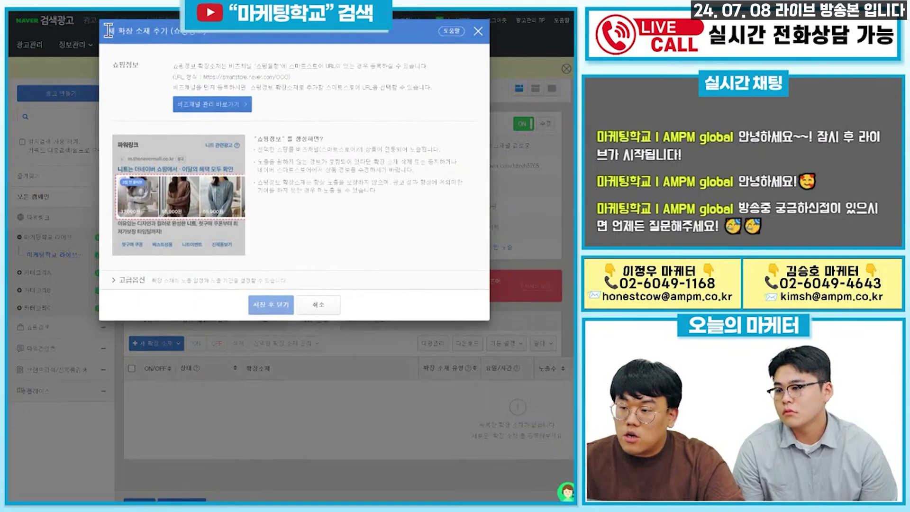
left_click_drag(109, 30, 238, 34)
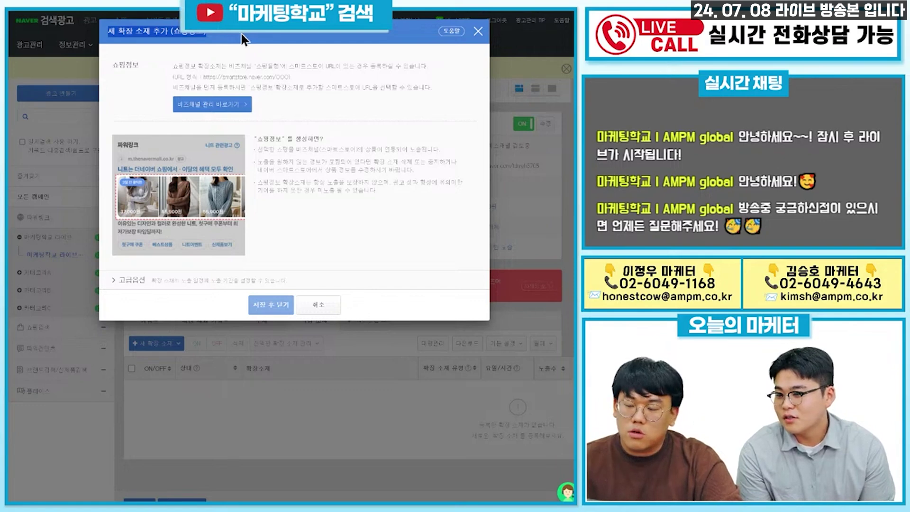
left_click(241, 33)
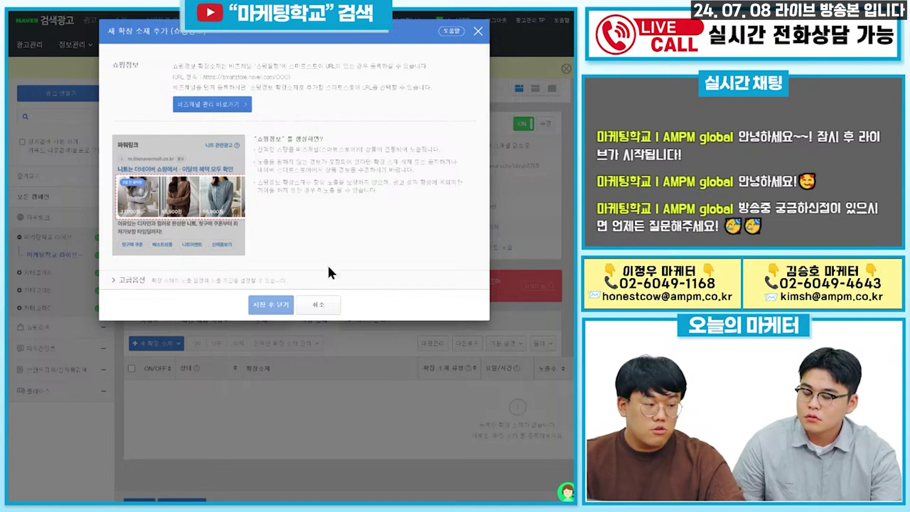
left_click(308, 299)
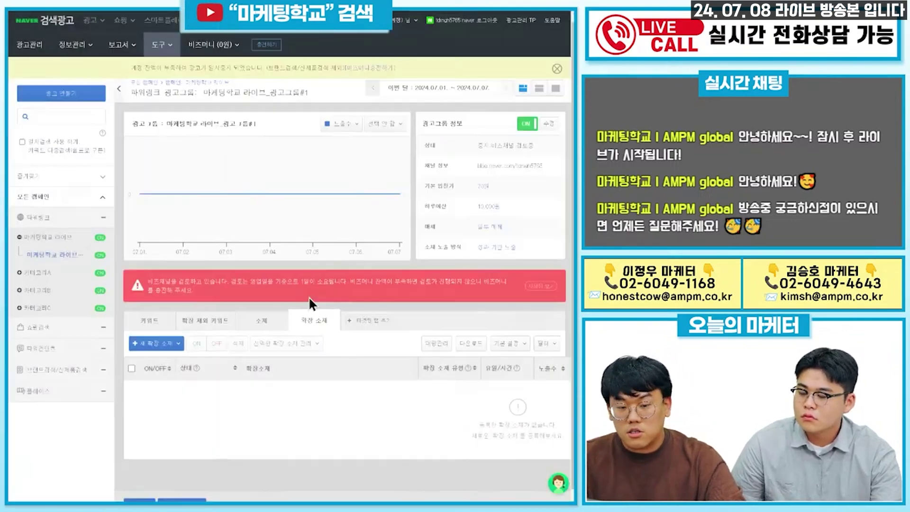
Review the list of available 확장 소재 types for the ad group
left_click(147, 334)
scroll(166, 365, "down", 1)
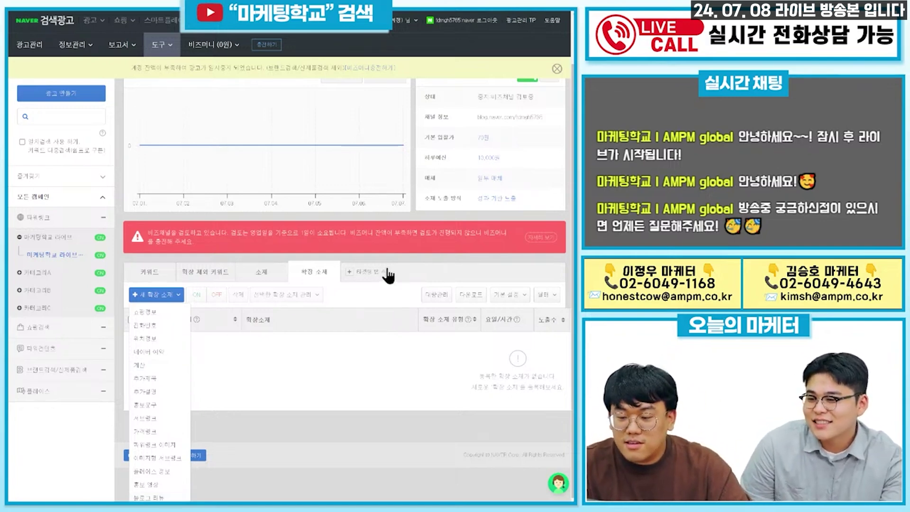
scroll(373, 291, "up", 1)
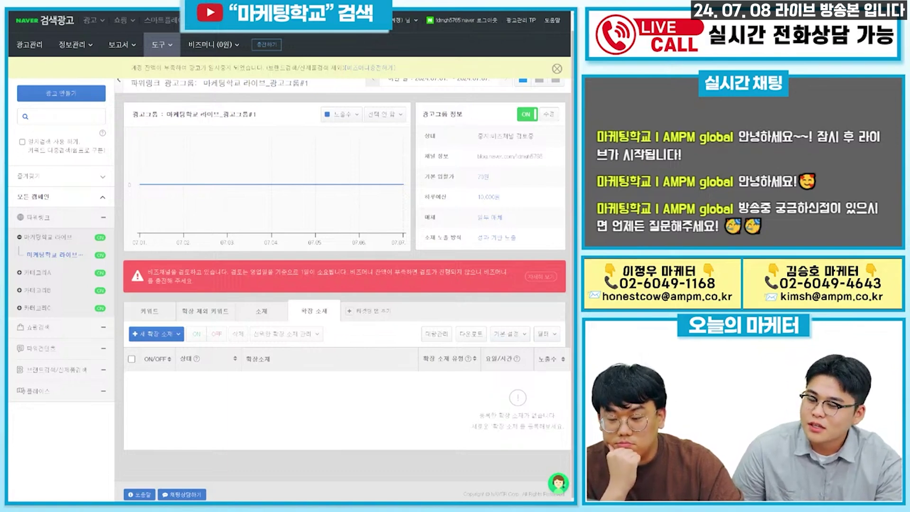
Add 요일/시간대 targeting to the ad group and switch its exposure to 노출 요일/시간대 설정
left_click(374, 311)
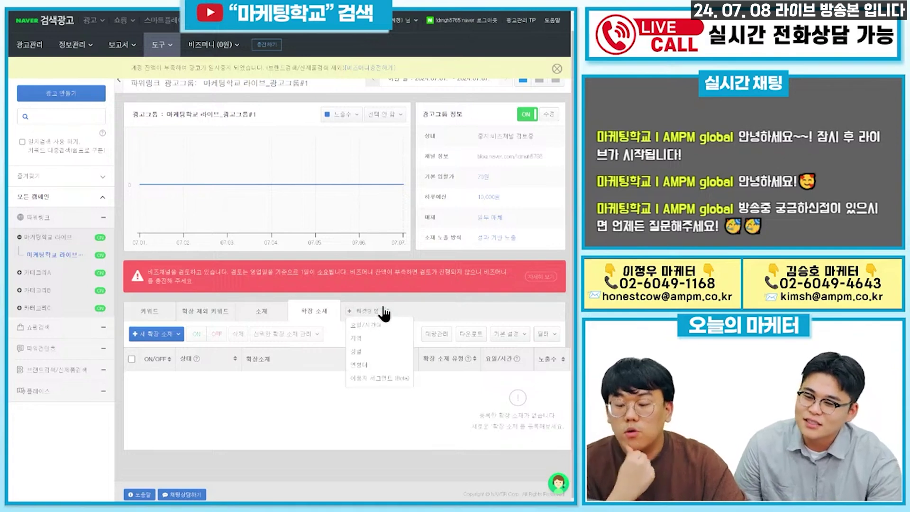
left_click(400, 331)
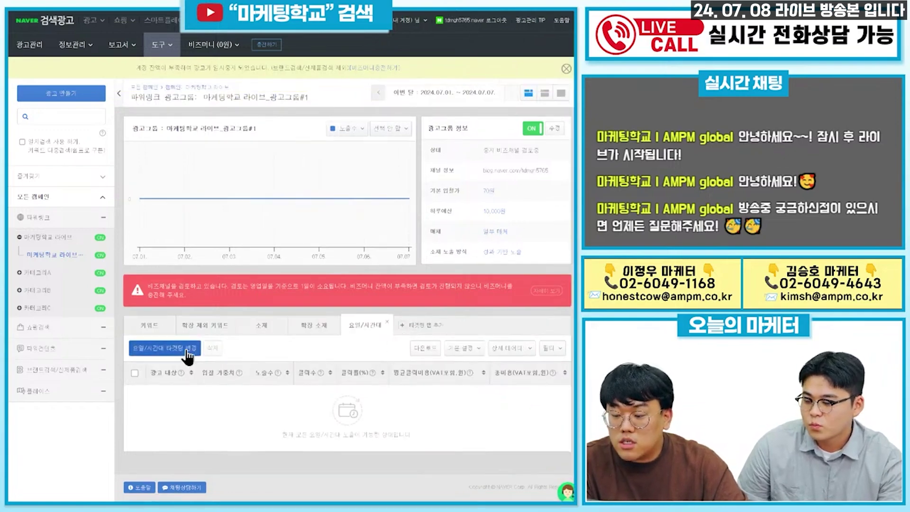
left_click(188, 348)
scroll(187, 311, "down", 2)
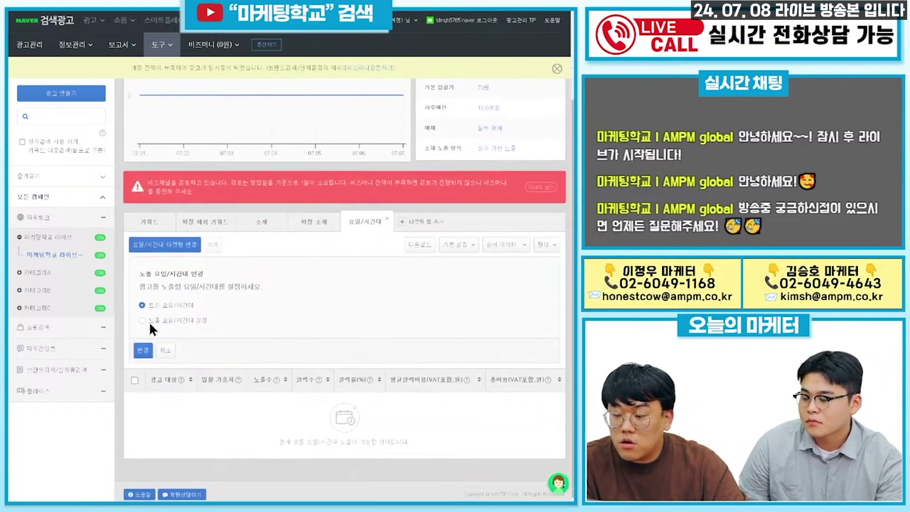
left_click(193, 323)
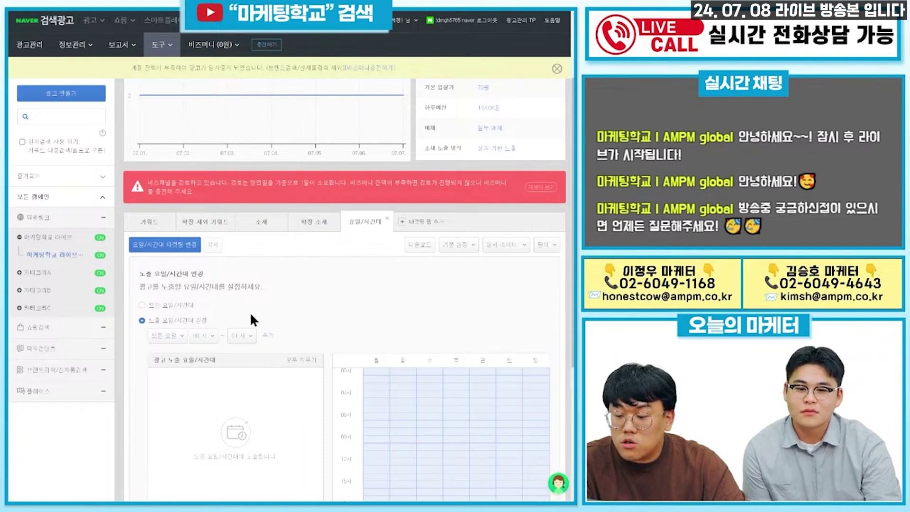
scroll(312, 254, "down", 3)
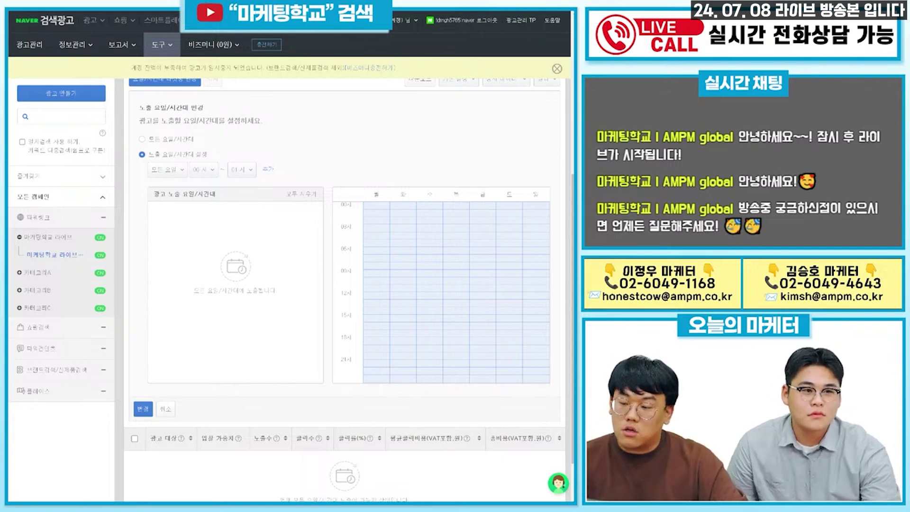
Add an exposure schedule from 09시 to 24시 for 모든 요일
left_click(213, 170)
left_click(214, 254)
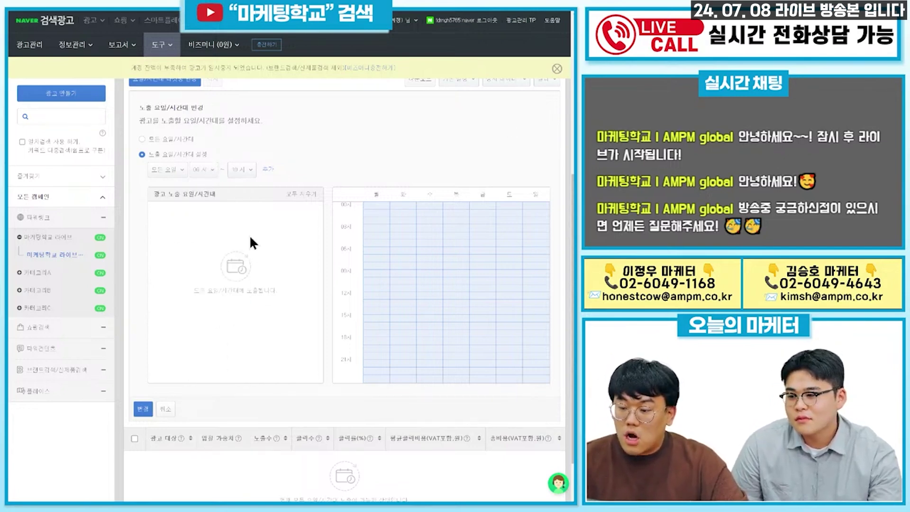
left_click(242, 170)
scroll(242, 266, "down", 3)
left_click(240, 299)
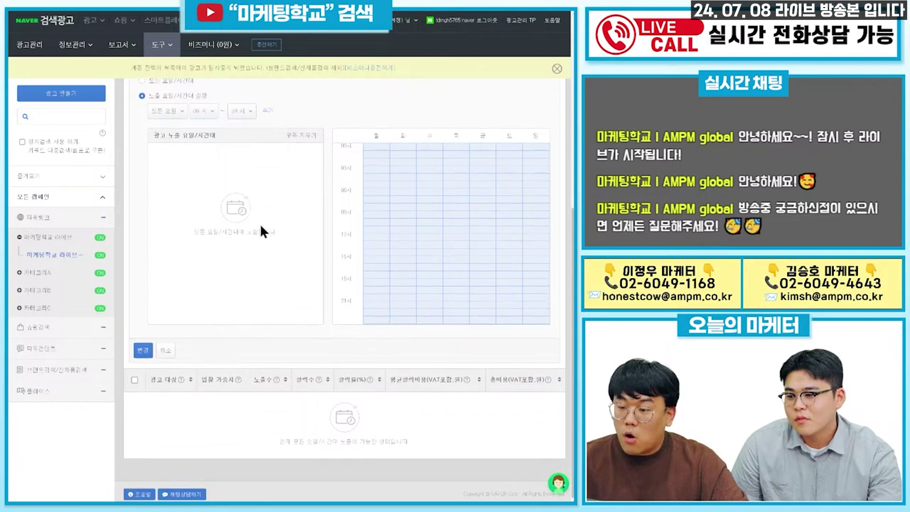
left_click(268, 112)
scroll(388, 314, "up", 2)
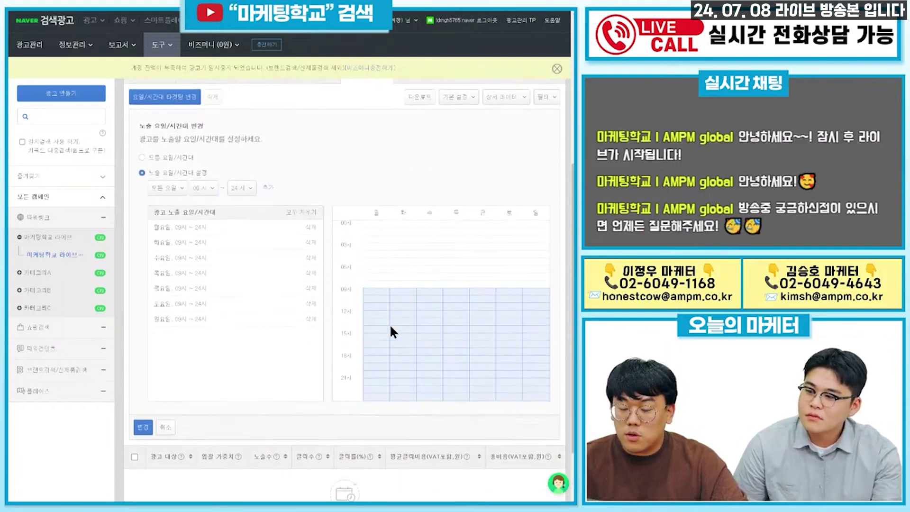
scroll(365, 376, "up", 2)
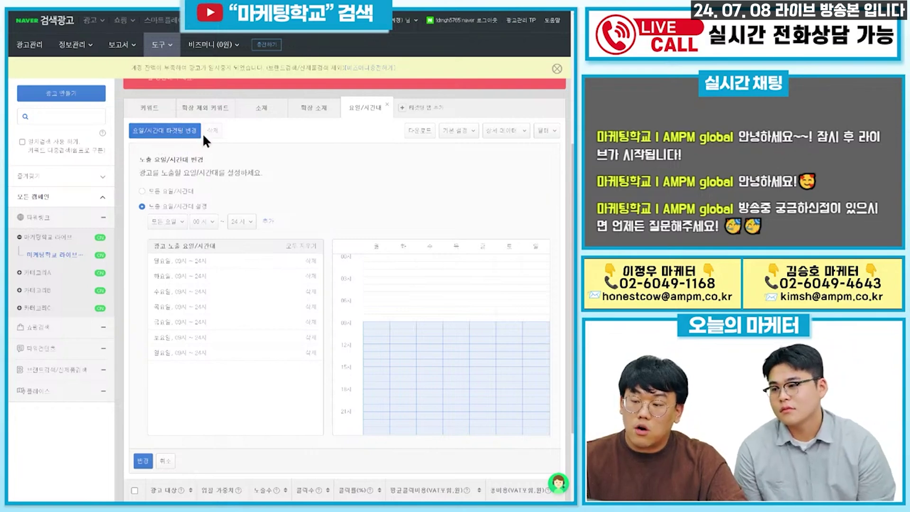
Add 지역 targeting to the ad group and switch its region setting to 광고 노출 지역 설정
left_click(432, 108)
left_click(433, 119)
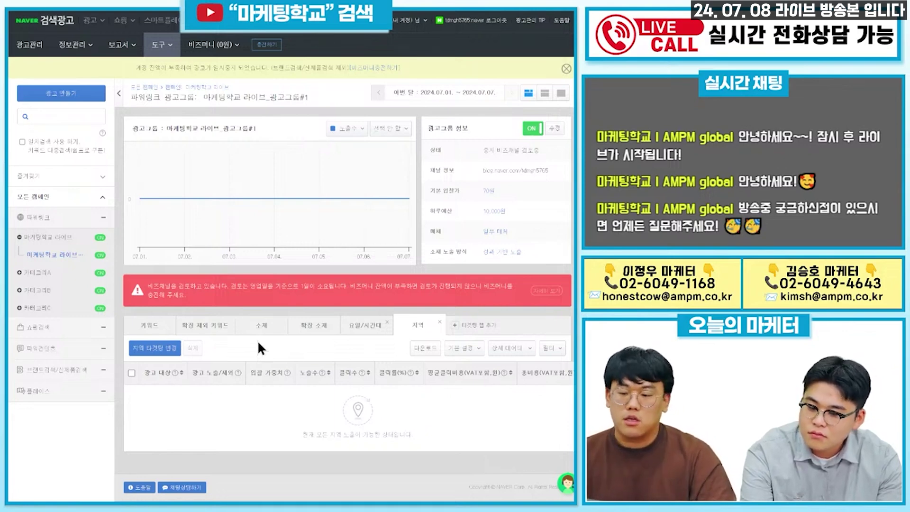
left_click(156, 352)
scroll(216, 352, "down", 3)
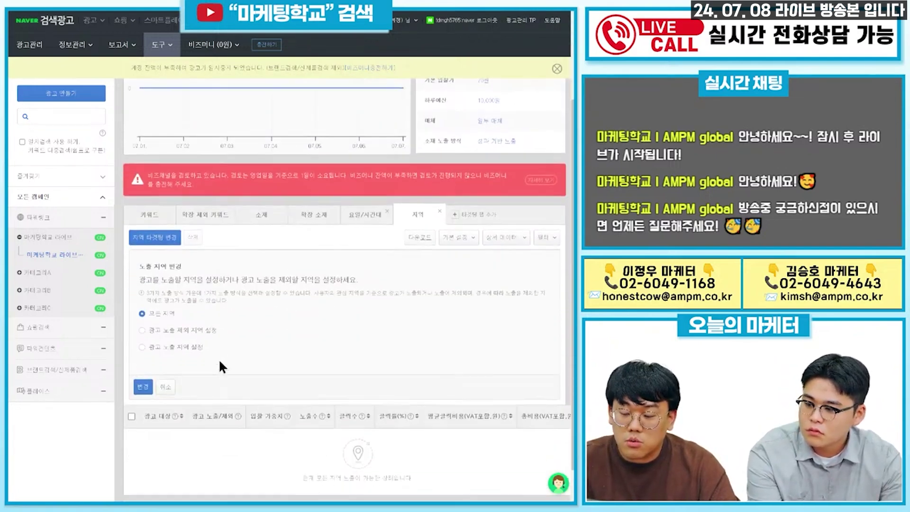
left_click(192, 346)
scroll(242, 345, "down", 4)
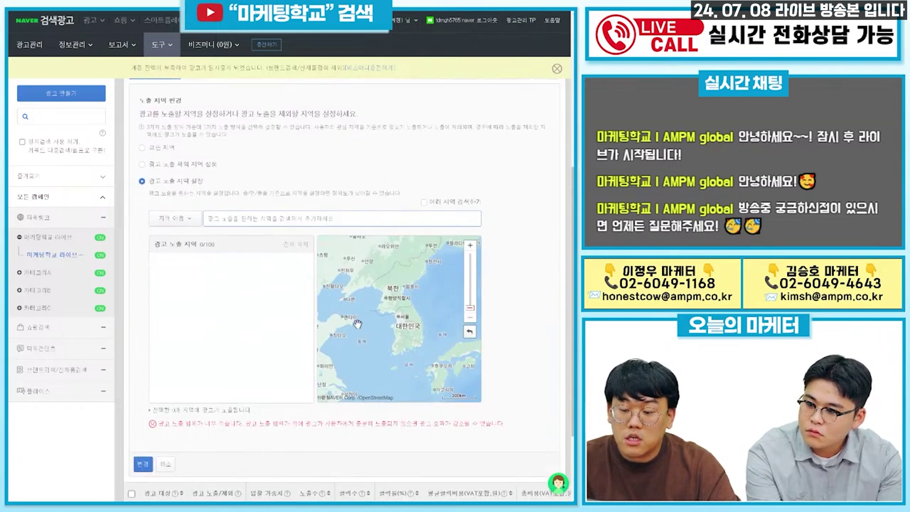
Add 서울특별시 and 서울특별시 금천구 가산동 to the 광고 노출 지역 list
left_click(292, 221)
type("시울")
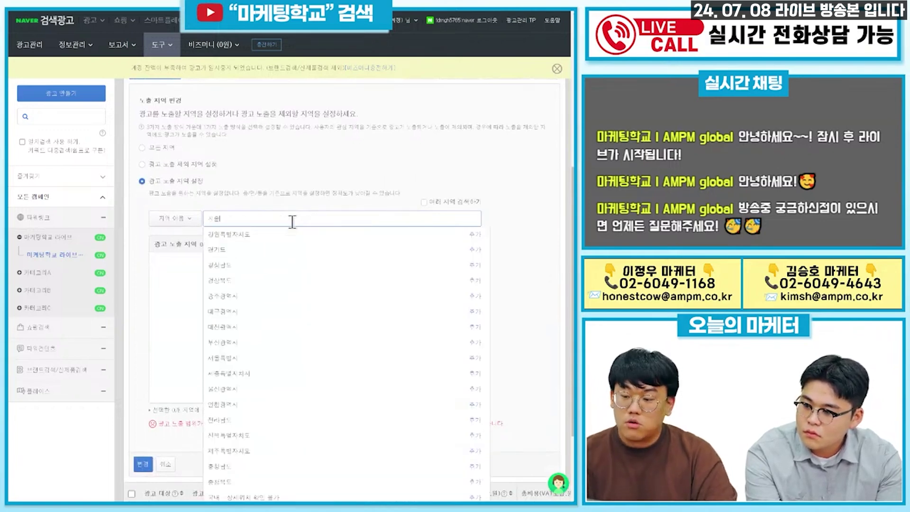
key("Return")
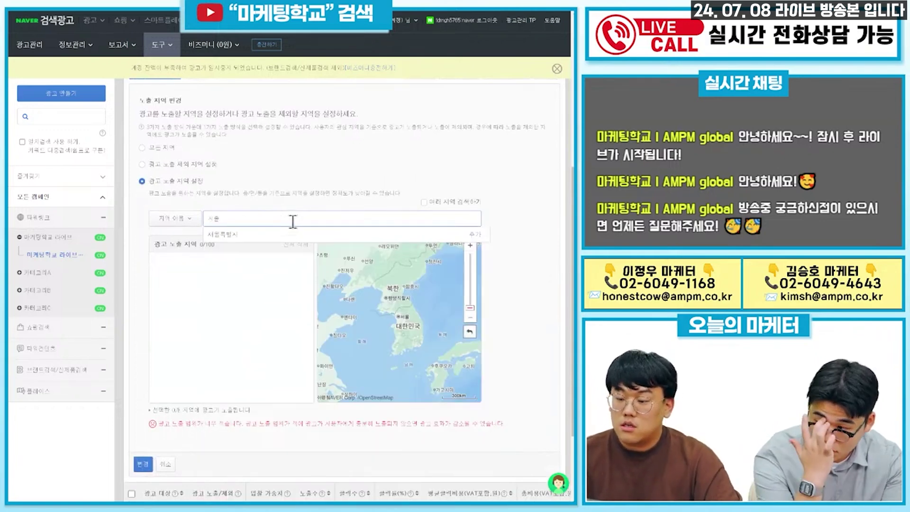
left_click(298, 225)
key("BackSpace")
key("BackSpace")
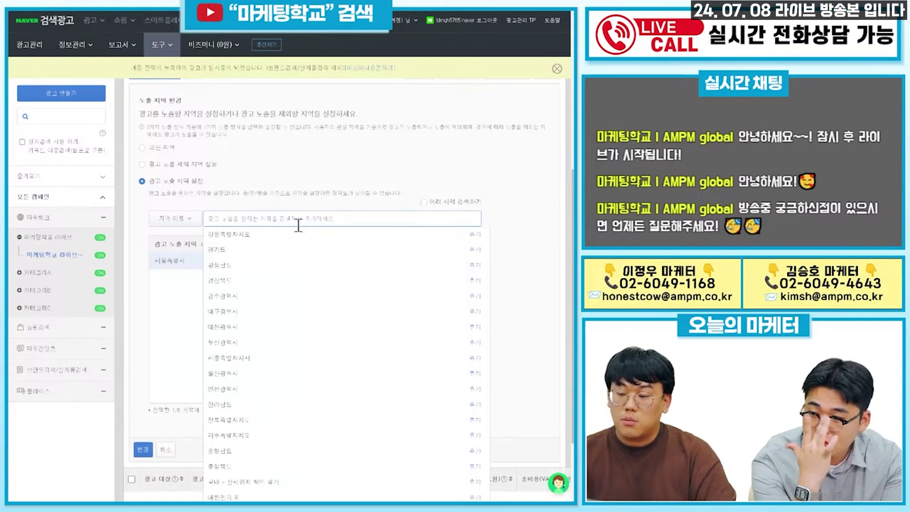
type("가산동")
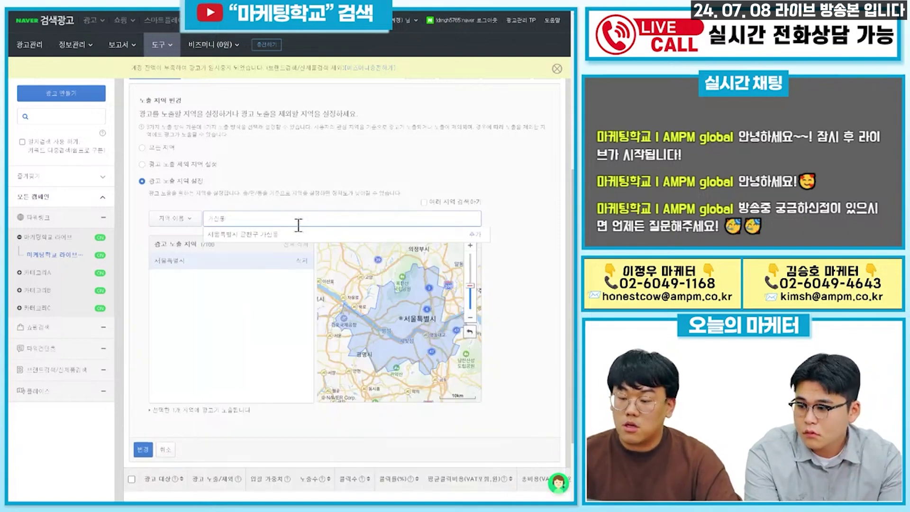
left_click(306, 235)
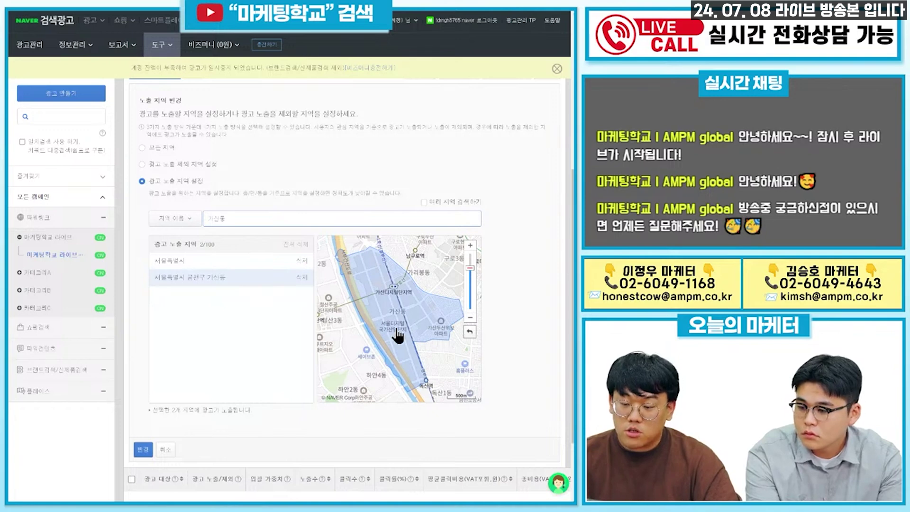
Remove 서울특별시 from the exposure regions, examine the exposure-range notice under the map, and cancel the region change
left_click(302, 261)
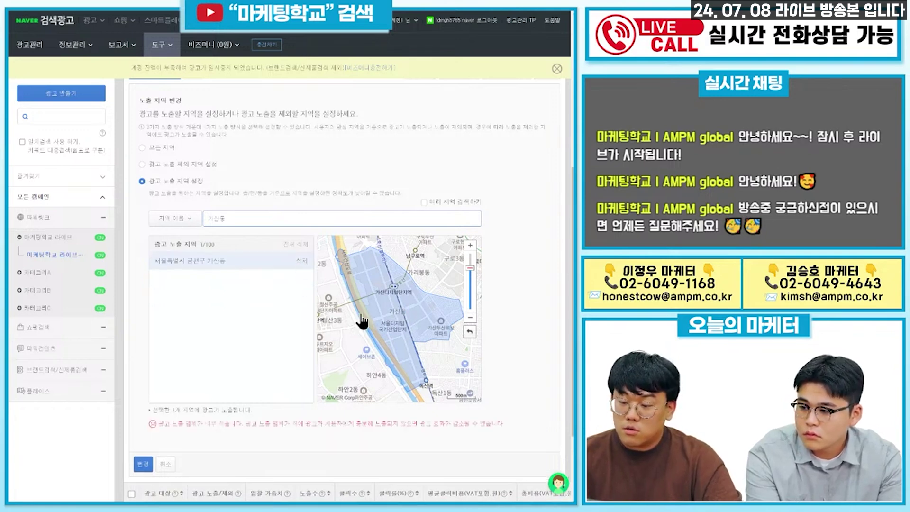
scroll(391, 327, "down", 1)
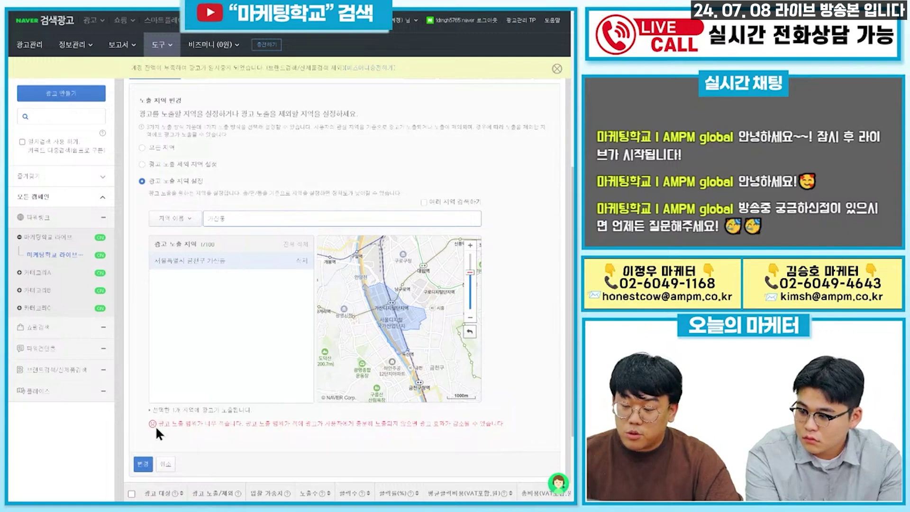
left_click_drag(216, 423, 246, 423)
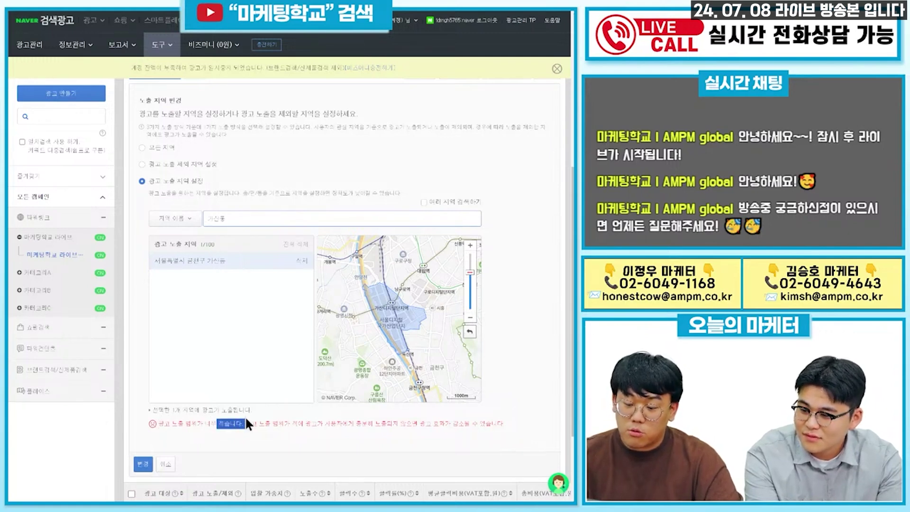
left_click(380, 441)
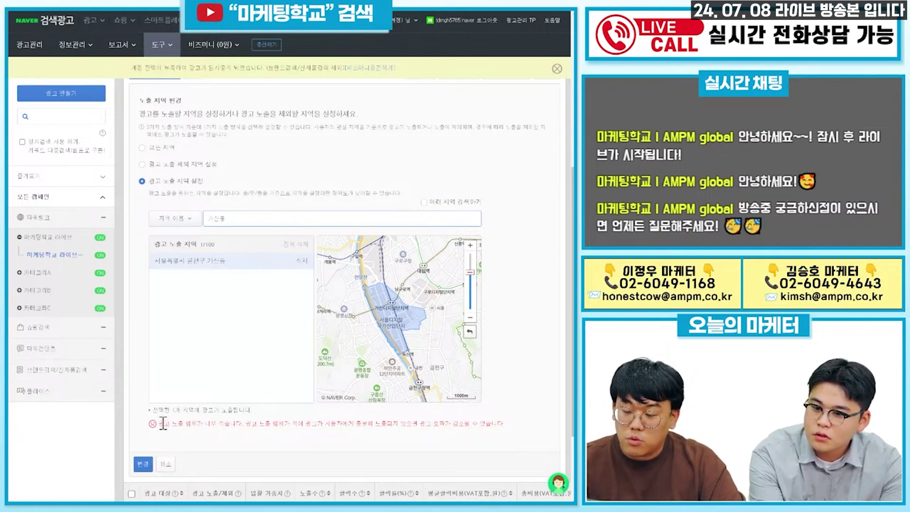
left_click_drag(162, 423, 555, 428)
left_click(555, 428)
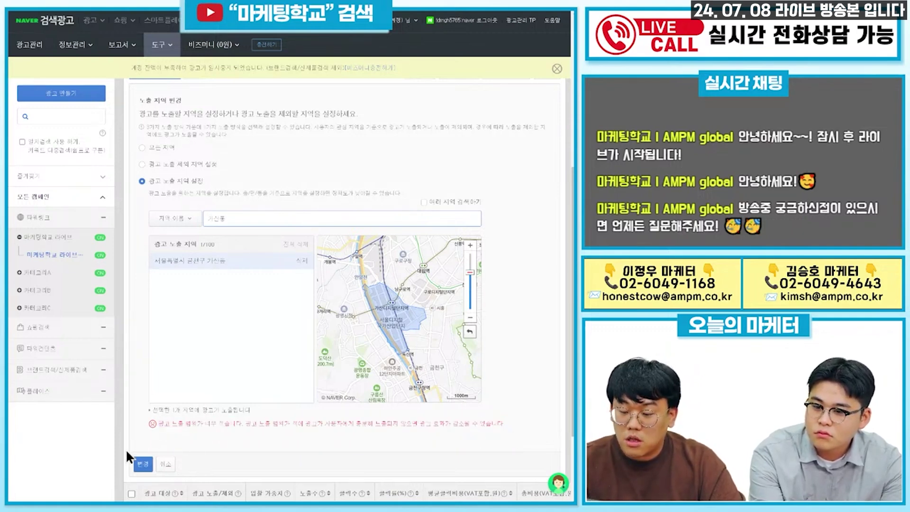
left_click(166, 464)
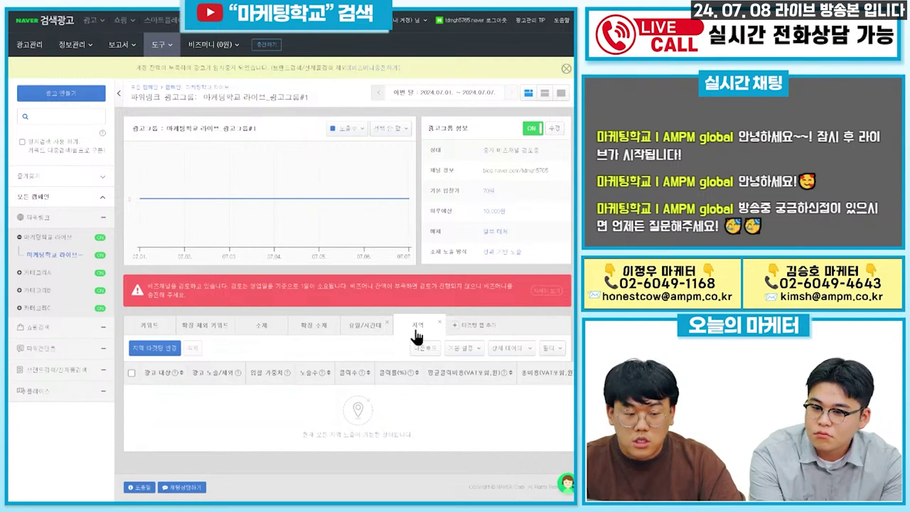
Add 성별 targeting to the ad group and examine its exposure targets, including 알 수 없음
left_click(478, 330)
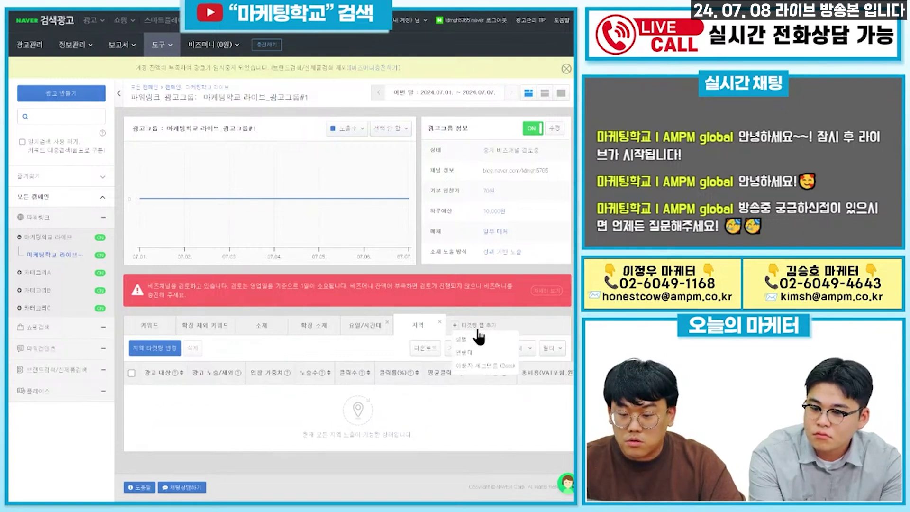
left_click(476, 340)
scroll(365, 373, "down", 1)
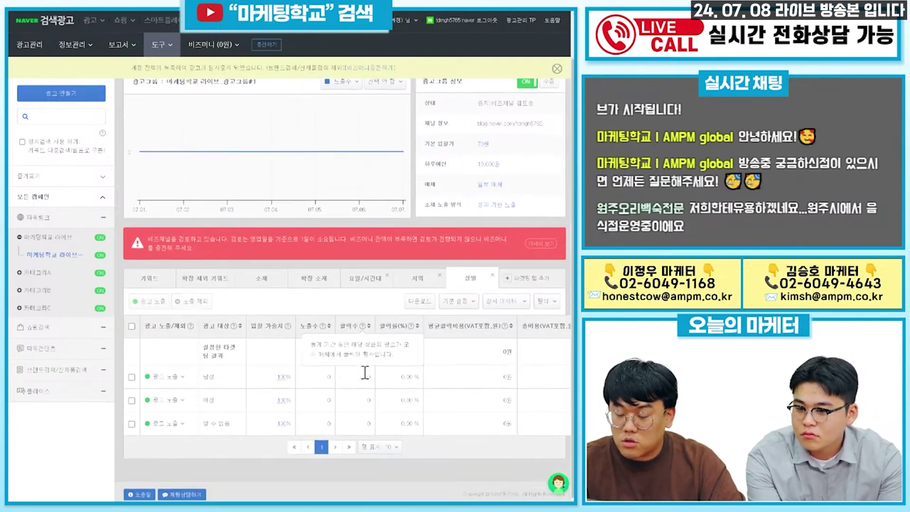
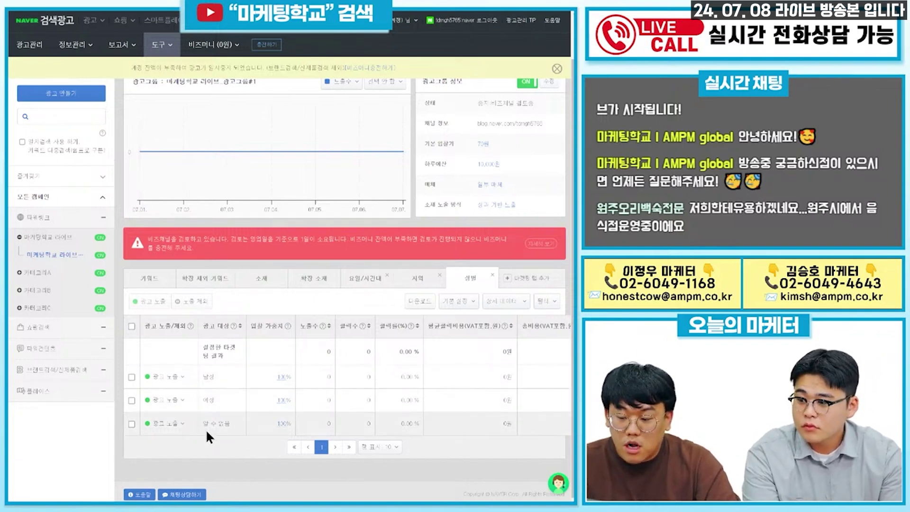
left_click_drag(202, 429, 233, 423)
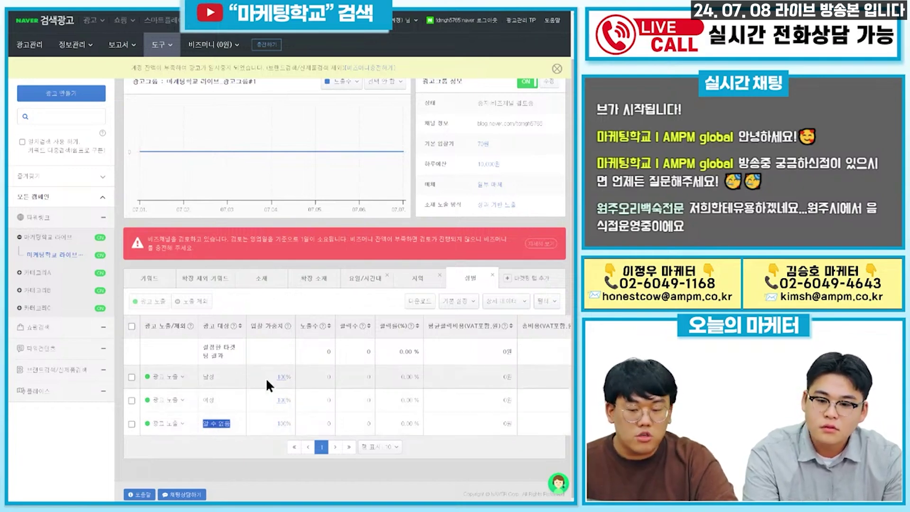
Add 연령대 targeting to the ad group and return to the 모든 캠페인 list
left_click(525, 277)
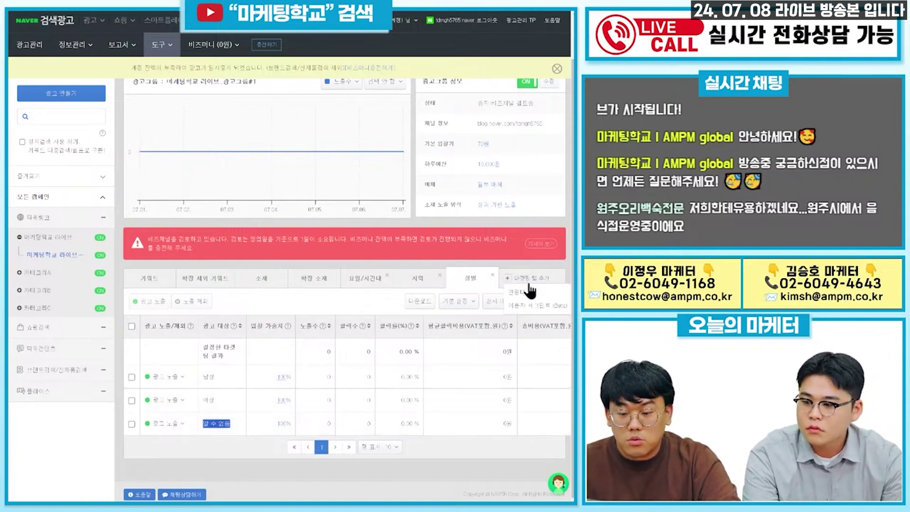
left_click(521, 292)
scroll(337, 344, "down", 1)
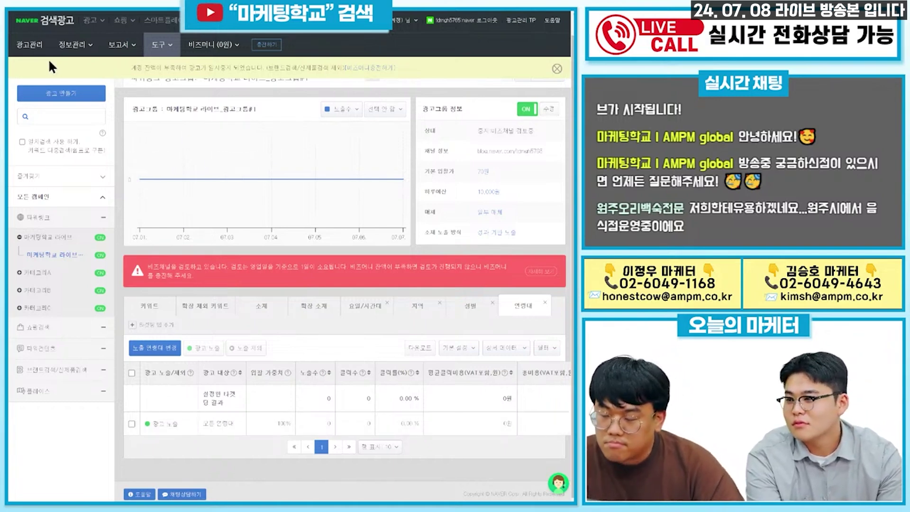
left_click(40, 48)
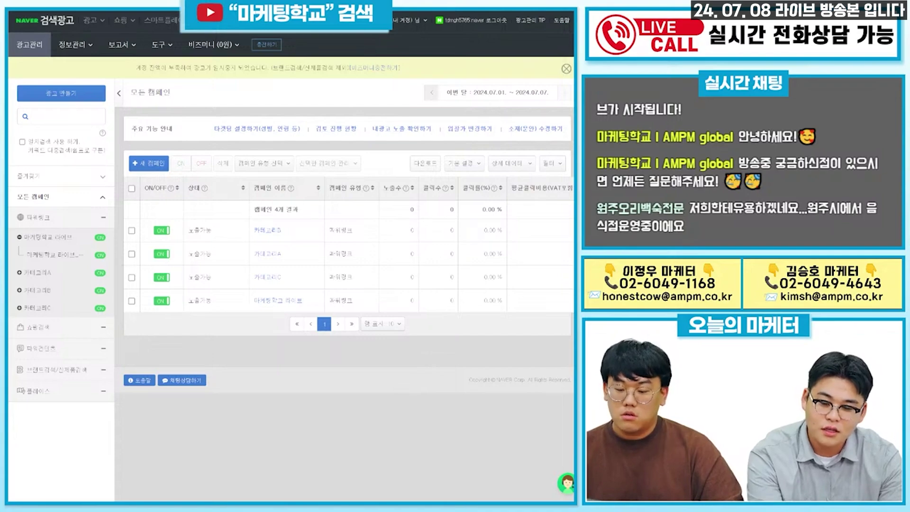
left_click(212, 469)
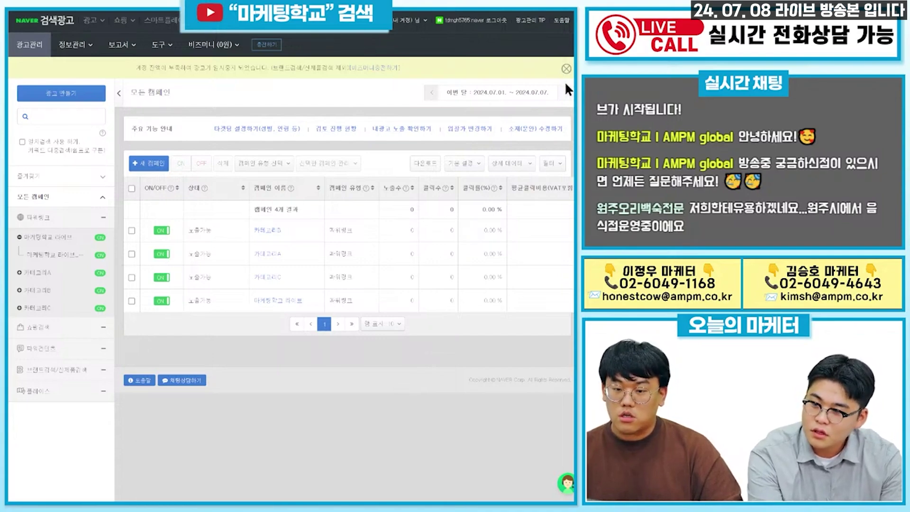
Switch to the Notepad memo and add the heading "파워링크 전략!" on a new line below the existing notes
left_click(553, 431)
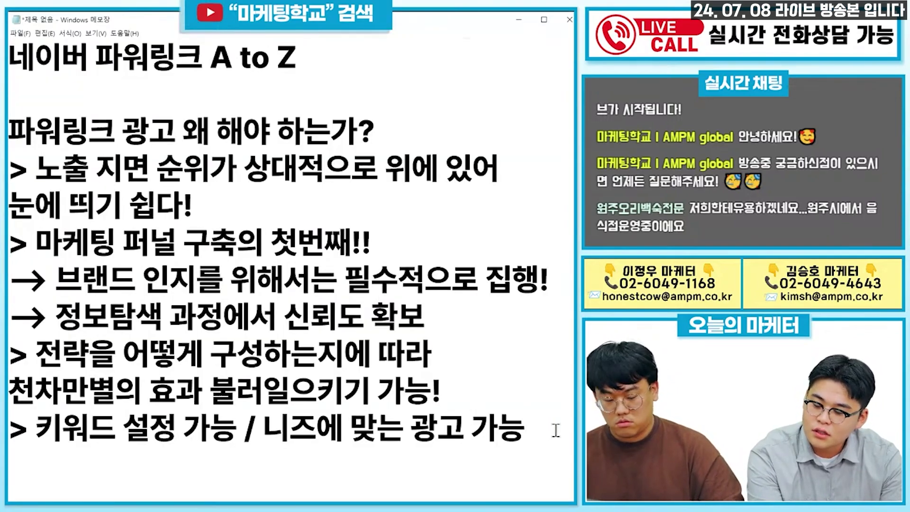
key("Return")
key("Return")
key("Return")
key("Return")
key("Return")
key("Return")
key("Return")
key("Return")
key("Return")
key("Return")
key("Return")
key("Return")
key("BackSpace")
key("BackSpace")
key("BackSpace")
key("BackSpace")
key("BackSpace")
key("BackSpace")
key("BackSpace")
key("BackSpace")
key("BackSpace")
key("BackSpace")
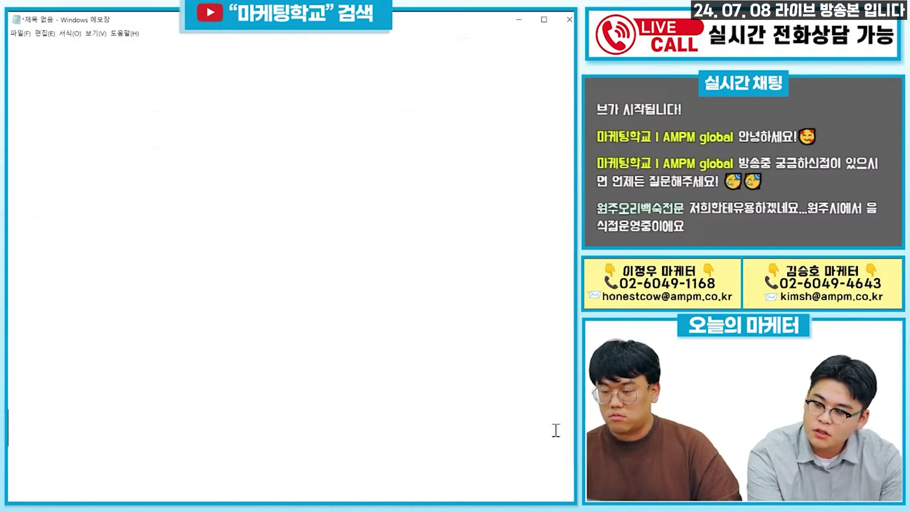
key("Return")
key("Return")
key("Return")
key("Return")
key("Return")
key("Return")
key("Return")
key("Return")
key("Return")
key("Return")
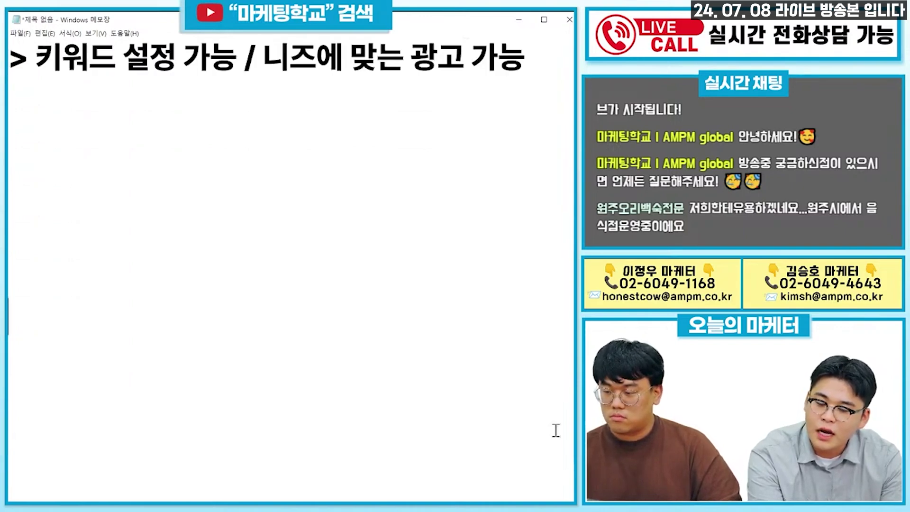
key("BackSpace")
key("BackSpace")
key("BackSpace")
key("BackSpace")
key("BackSpace")
key("BackSpace")
key("BackSpace")
key("BackSpace")
key("BackSpace")
key("BackSpace")
key("BackSpace")
key("BackSpace")
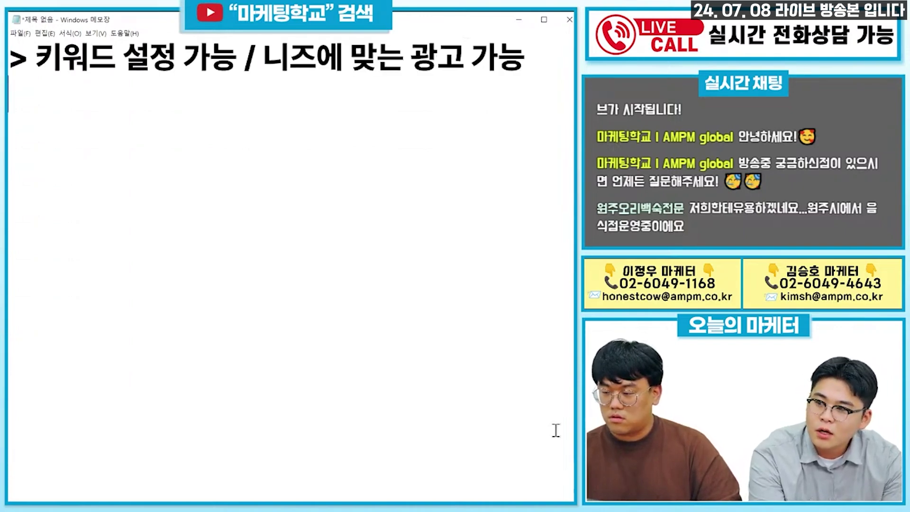
type("파워링크 젖ㄹ")
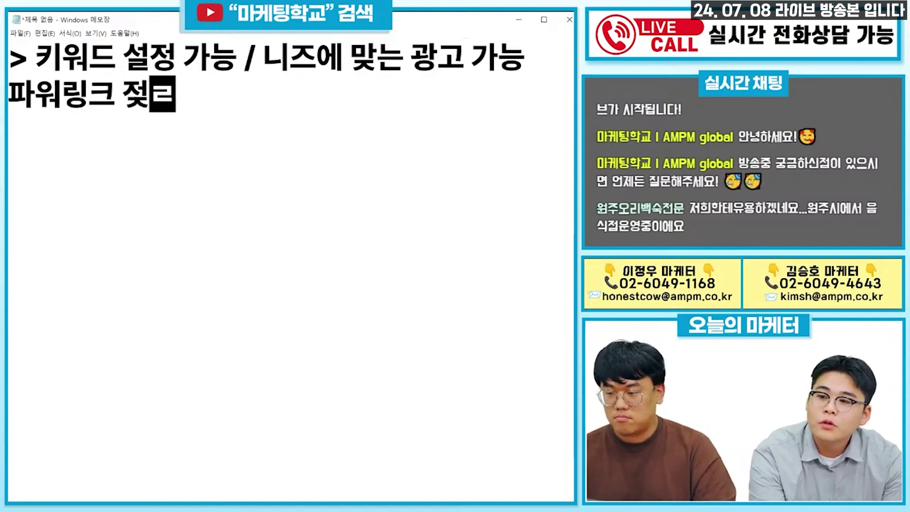
key("BackSpace")
key("BackSpace")
type("전략!")
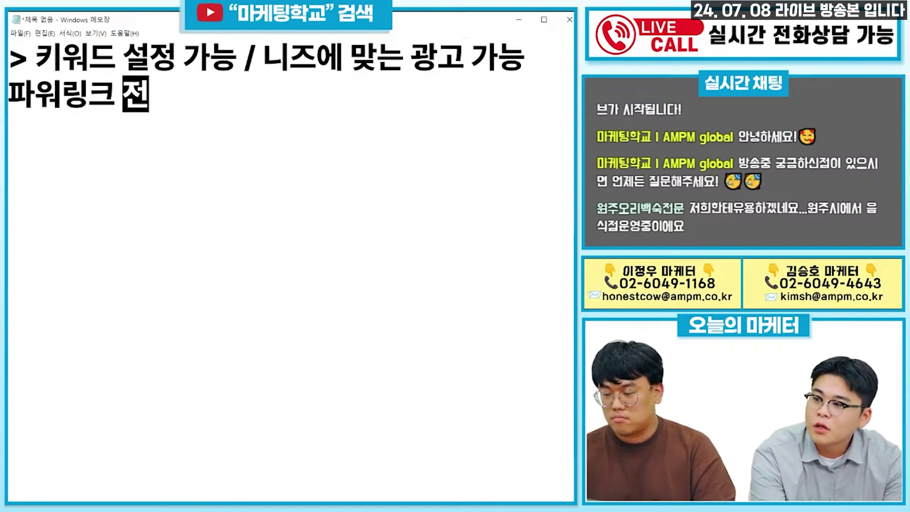
Insert a blank line between the last note and the 파워링크 전략! heading
key("Left")
key("Left")
key("Left")
key("Left")
key("Left")
key("Left")
key("Left")
key("Left")
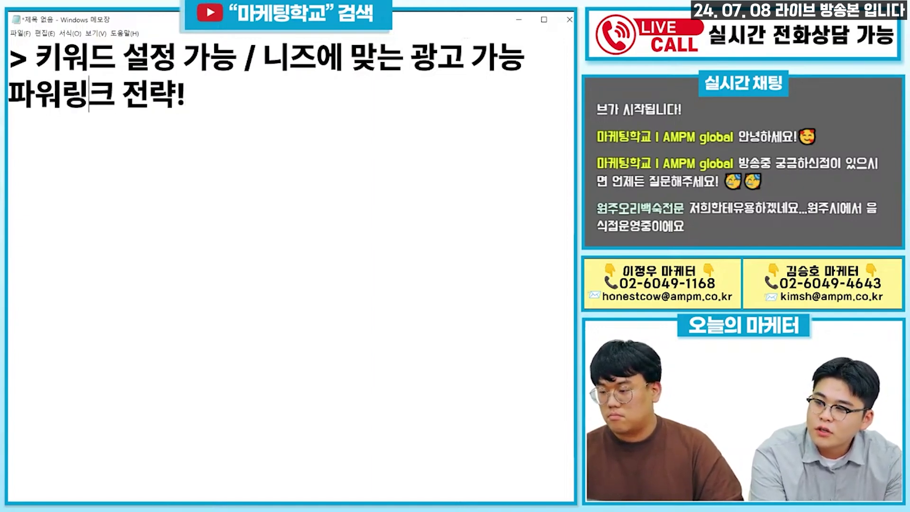
key("Return")
Start a numbered list with "1." two lines below the 파워링크 전략! heading
key("Down")
key("Down")
key("Down")
key("Down")
key("Down")
key("Down")
key("Down")
key("Down")
key("Down")
key("Down")
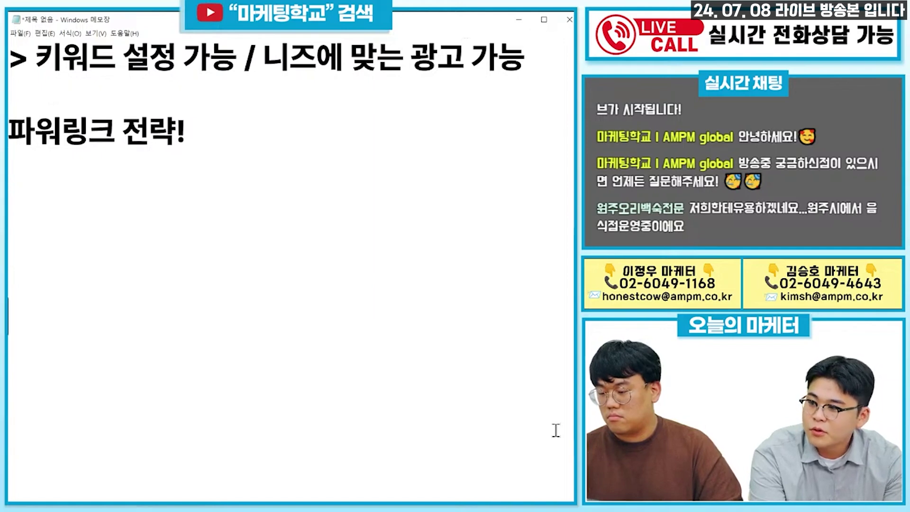
key("Down")
key("Up")
key("Up")
key("Up")
key("Up")
key("Up")
key("Up")
key("Up")
key("Up")
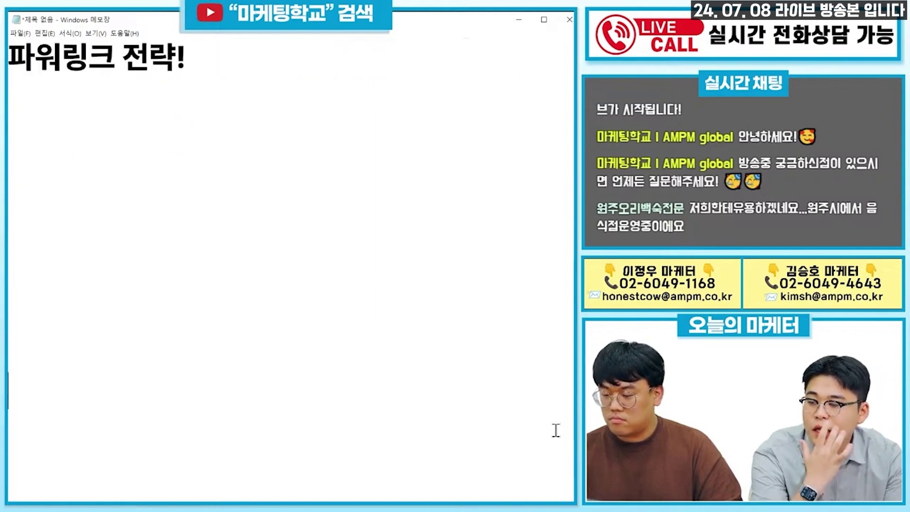
key("Up")
key("Up")
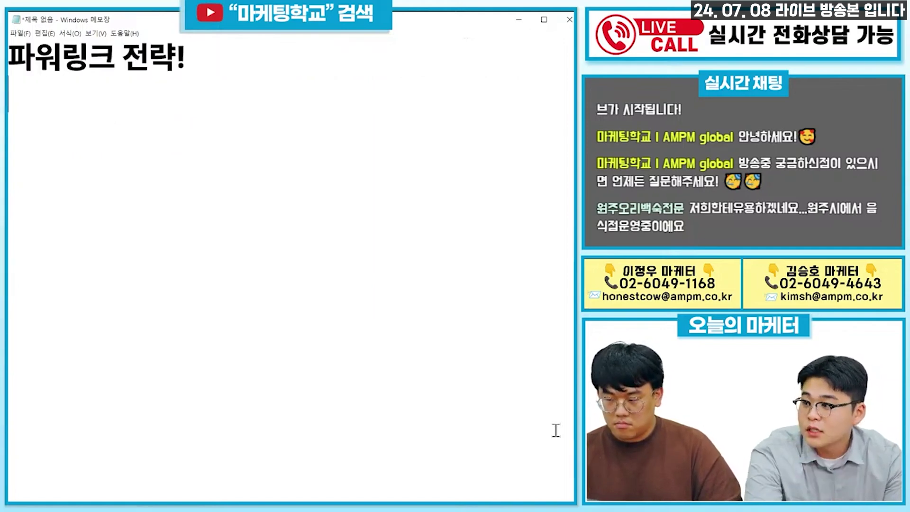
key("Down")
type("1.")
Write the line "효율이 잘 나오는 업체라면?" between the 파워링크 전략! heading and the first list item
key("Up")
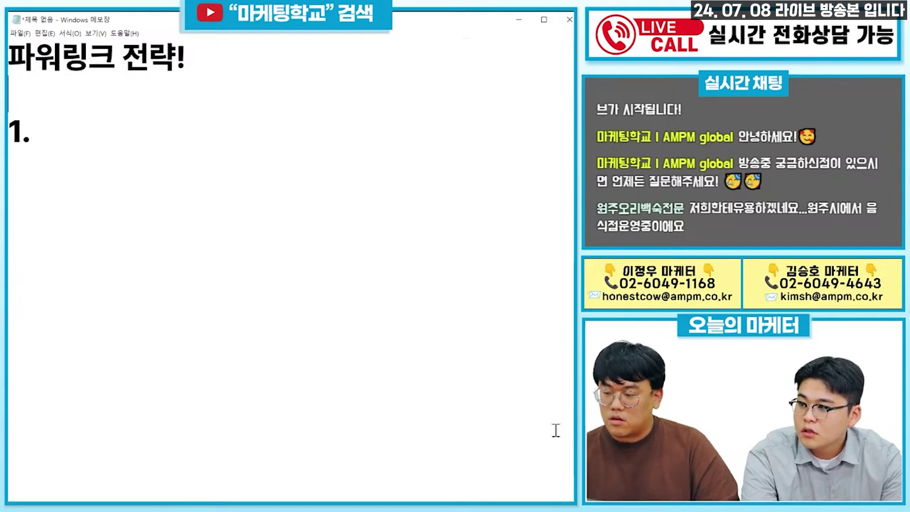
type("잘나")
key("BackSpace")
key("BackSpace")
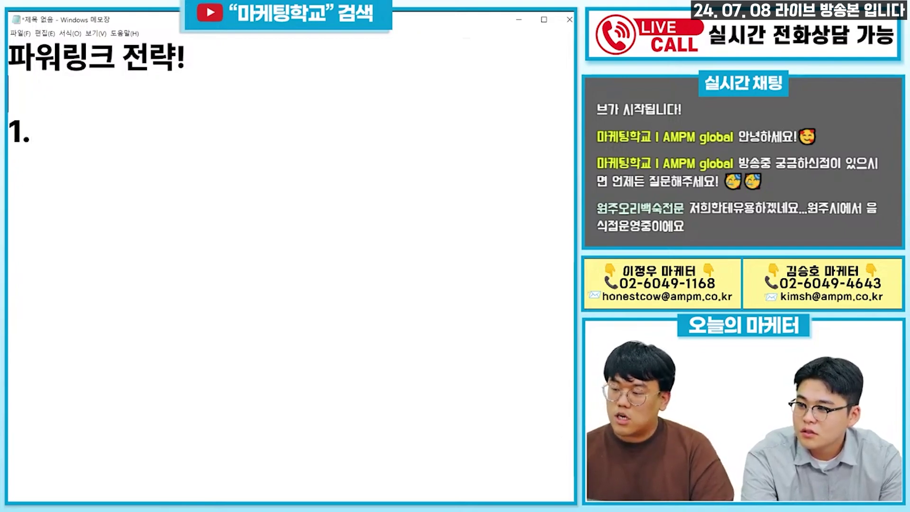
type("효율이 잘")
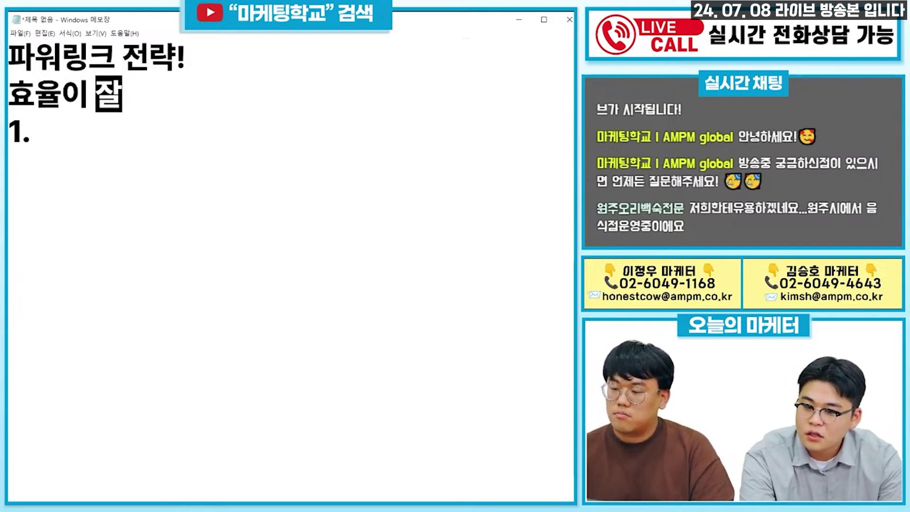
type(" 나오는 업체라면?")
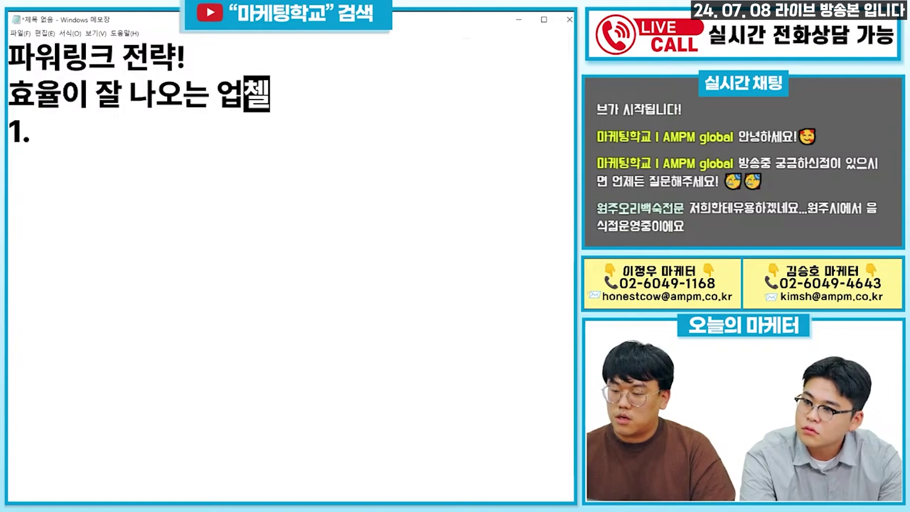
Complete list item 1 with the text "세부키워드를 확장한다!"
key("Down")
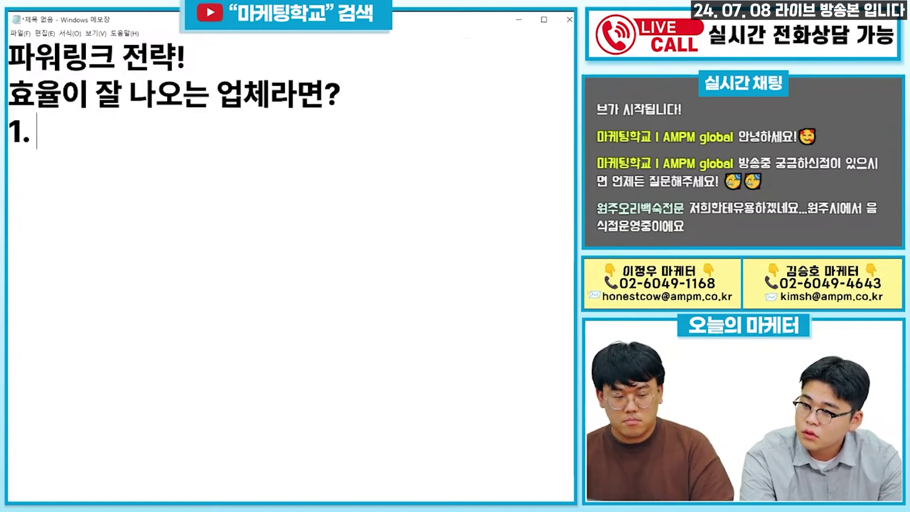
type("세부")
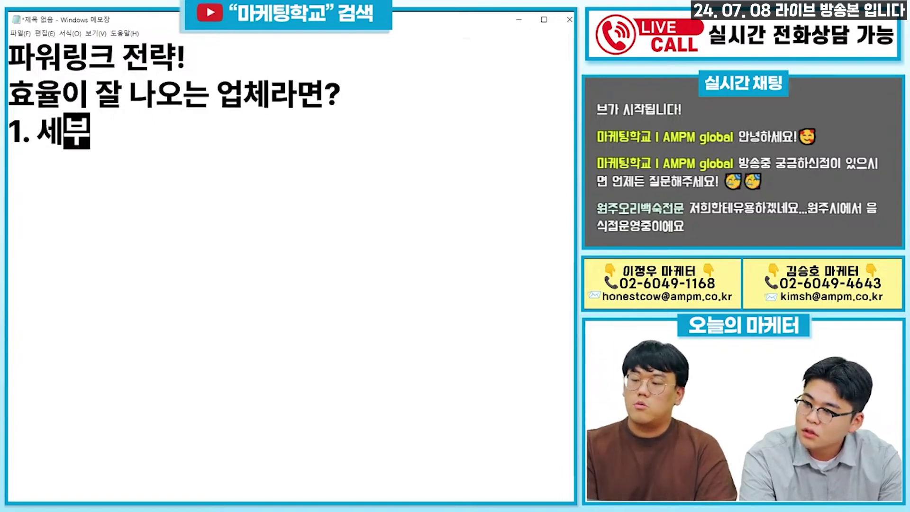
type("키워드를 확장한다!")
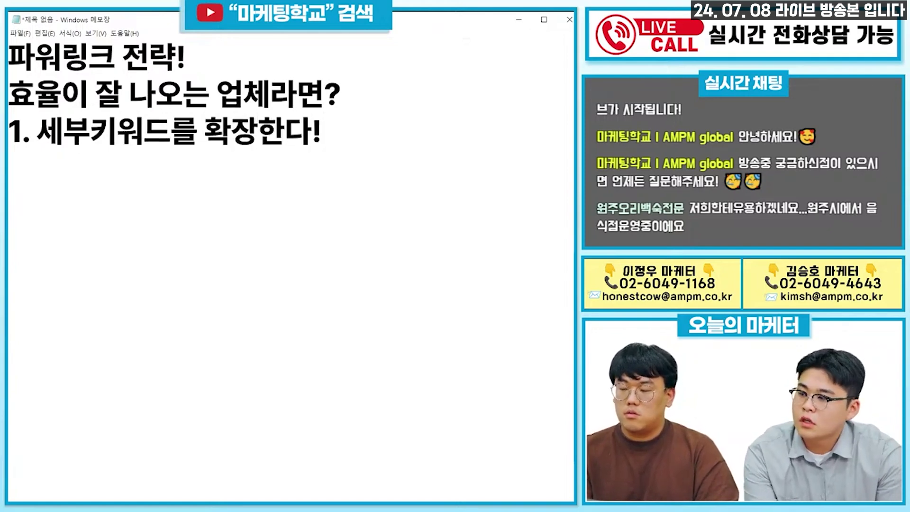
Add list item "2. 입찰가를 상위 입찰로 조정한다." on a new line under item 1
key("Return")
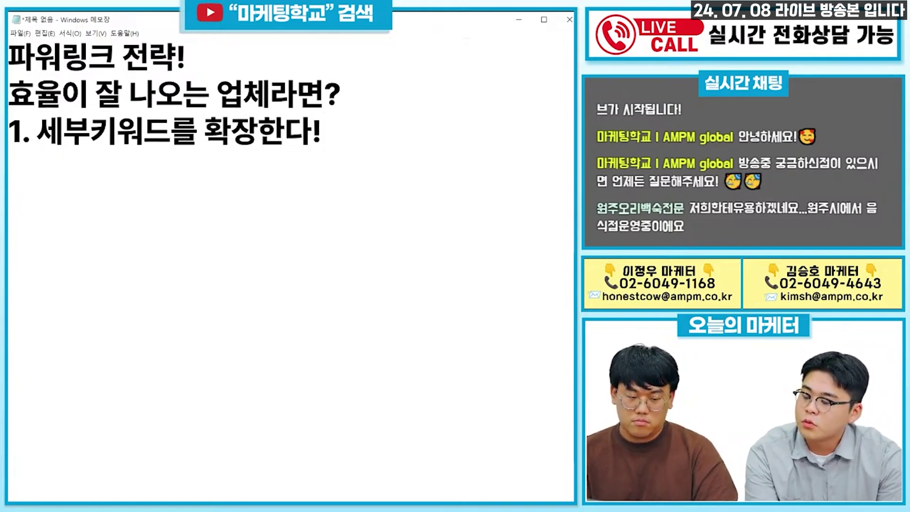
type("2. ")
type("입찰가를 상")
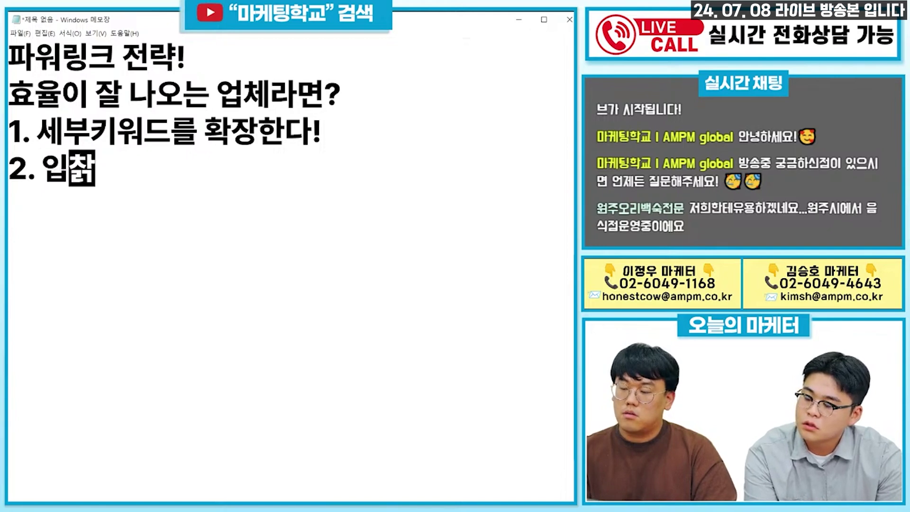
type("위 입찰로 저")
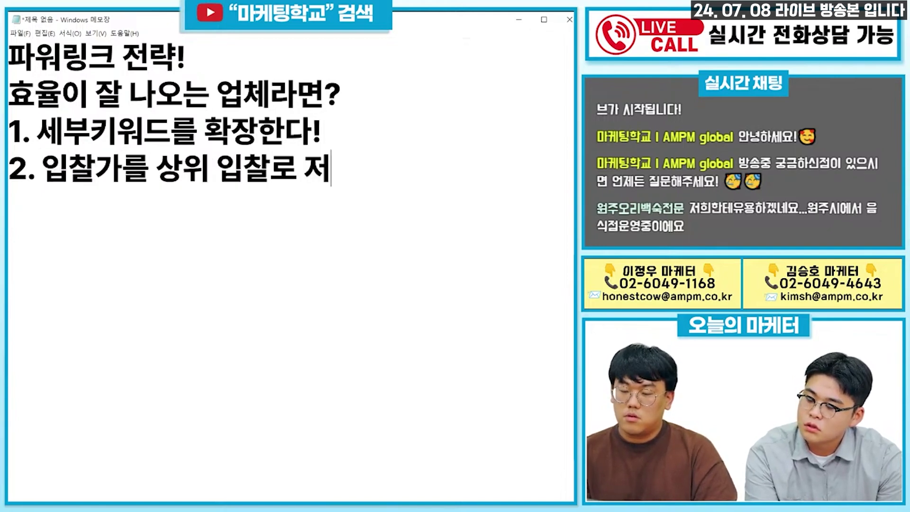
key("BackSpace")
type("조정한다.")
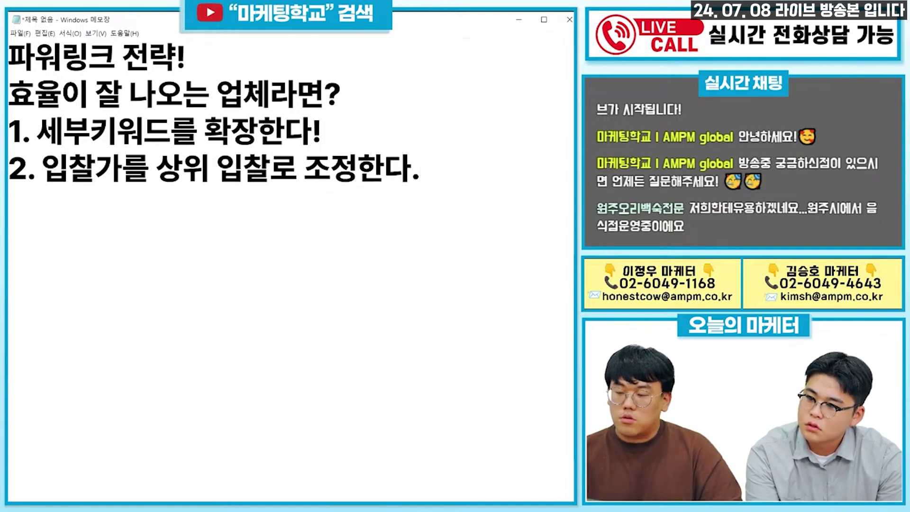
Insert a new line between items 1 and 2 and start a sub-note there with ">"
key("Up")
key("Return")
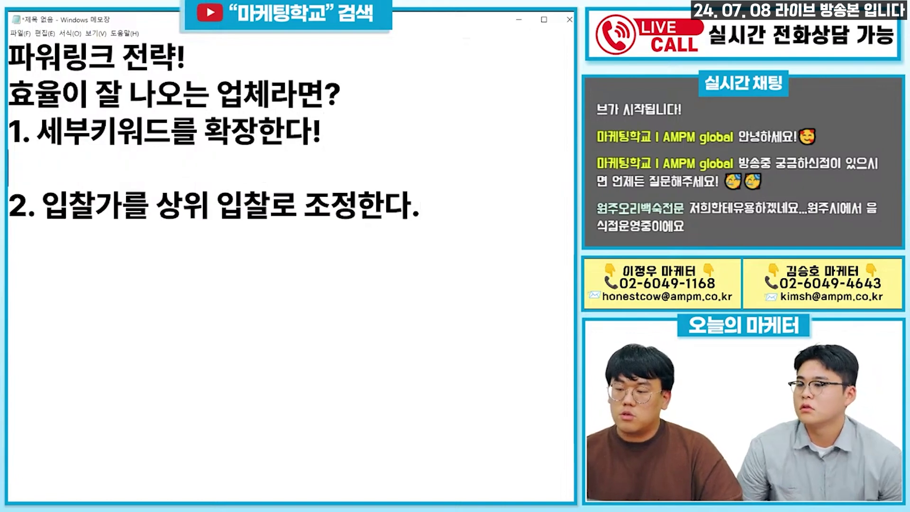
type(">")
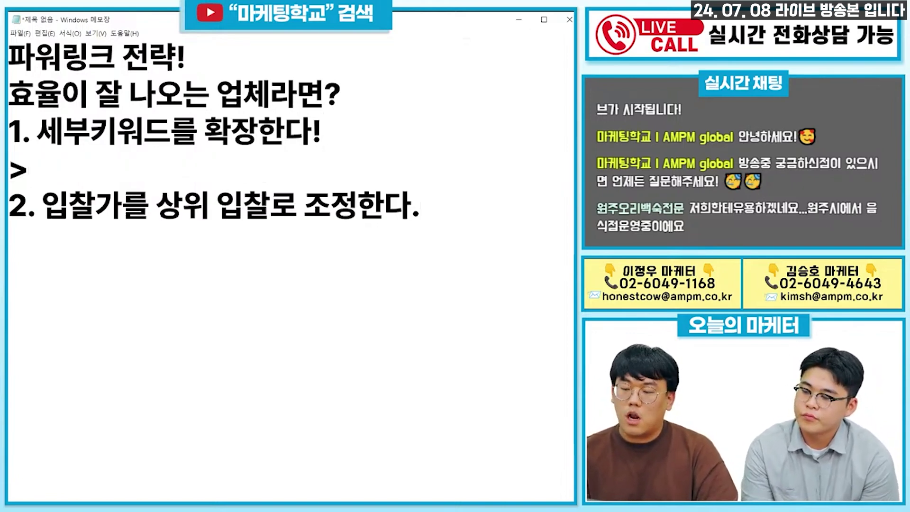